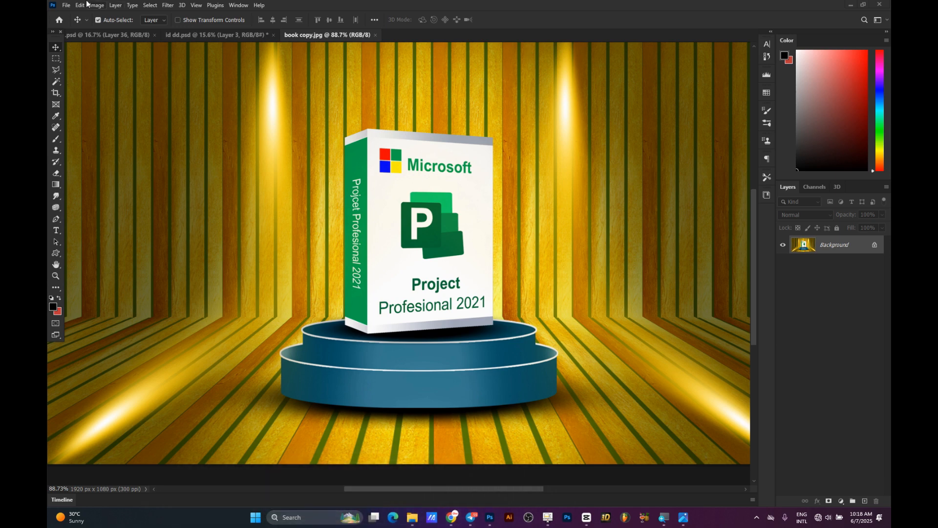
Create a new blank document from the recent 1920 x 1080 px, 300 ppi custom preset with a white background.
{"action": "left_click", "coordinate": [66, 5]}
{"action": "left_click", "coordinate": [127, 15]}
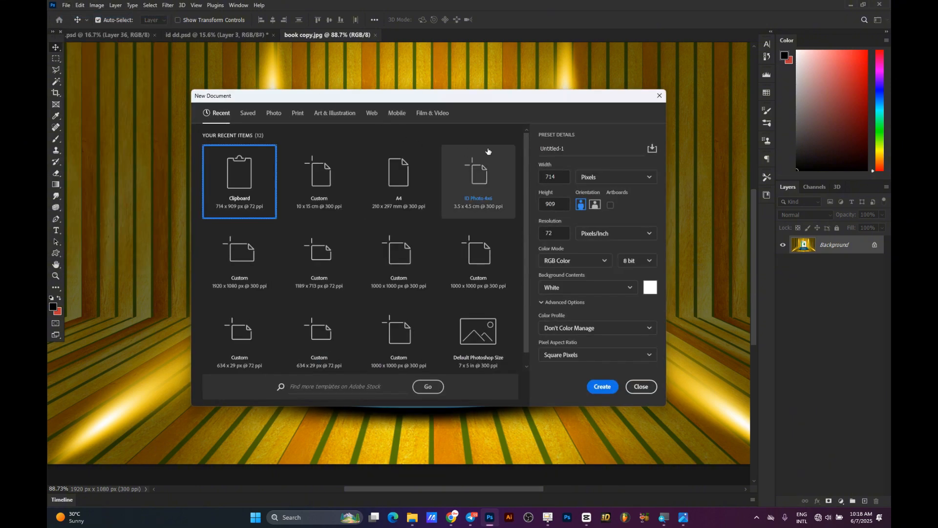
{"action": "left_click", "coordinate": [631, 178]}
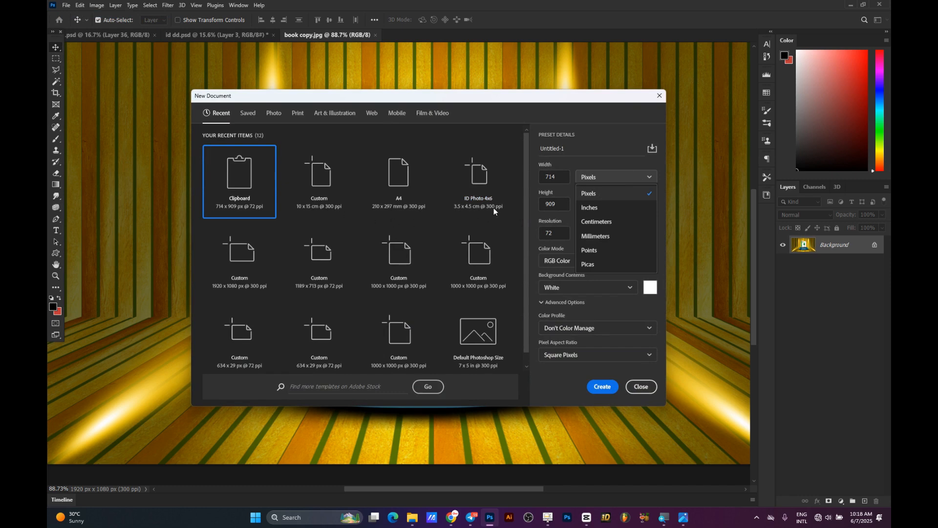
{"action": "left_click", "coordinate": [240, 268]}
{"action": "left_click", "coordinate": [609, 388]}
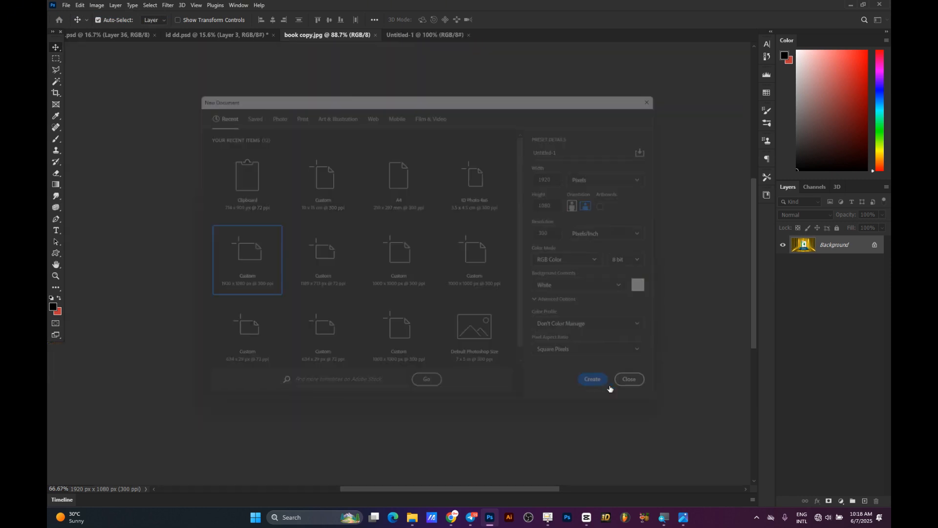
Show the rulers and dock the floating toolbar so that it uncovers the vertical ruler.
{"action": "scroll", "coordinate": [518, 260], "scroll_direction": "up", "scroll_amount": 1}
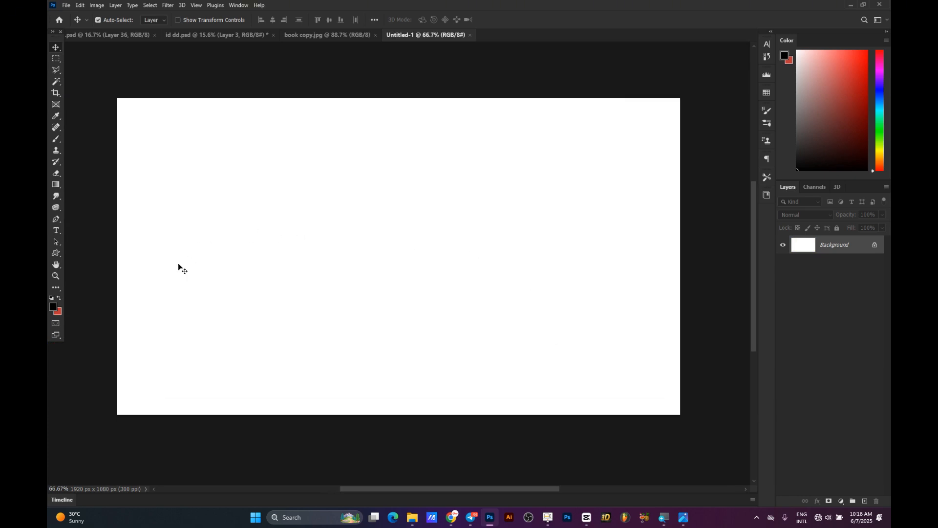
{"action": "key", "text": "ctrl+r"}
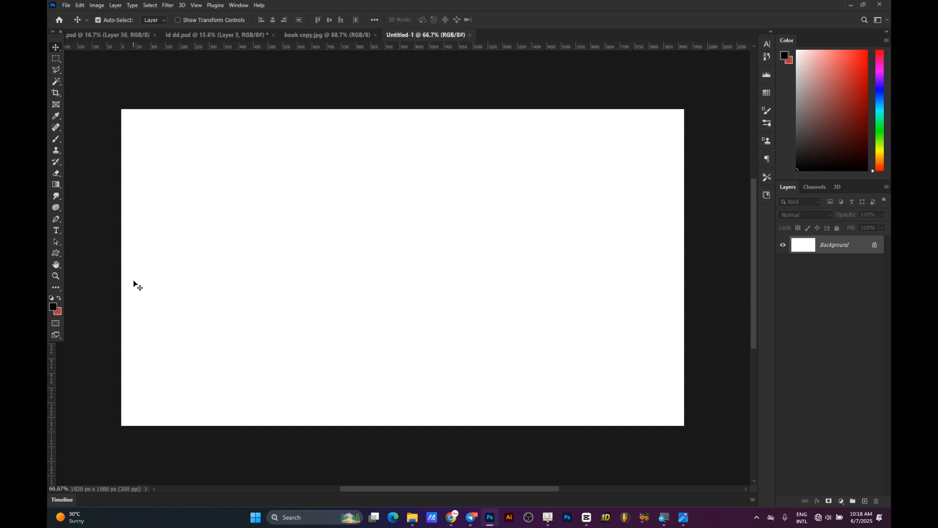
{"action": "left_click_drag", "start_coordinate": [58, 38], "coordinate": [48, 63]}
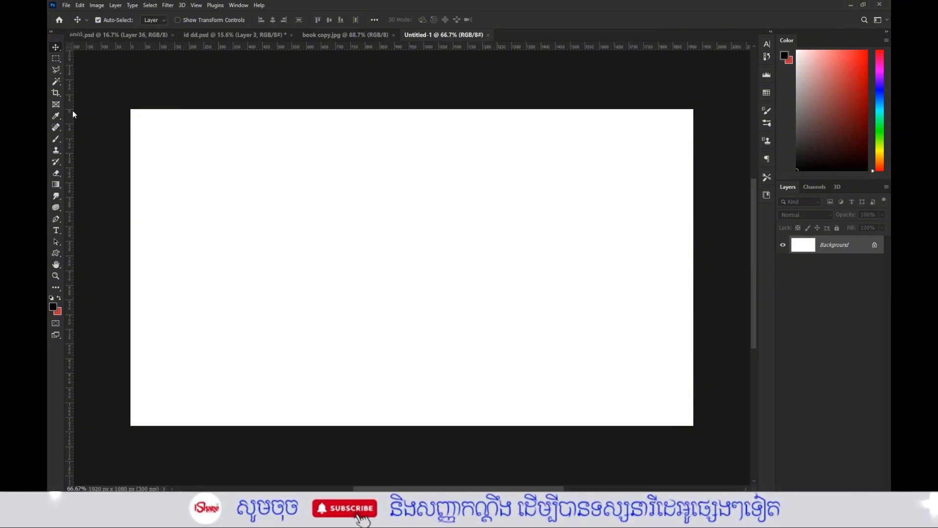
Place a vertical guide on the canvas and set the canvas guide color to red.
{"action": "left_click_drag", "start_coordinate": [72, 111], "coordinate": [274, 115]}
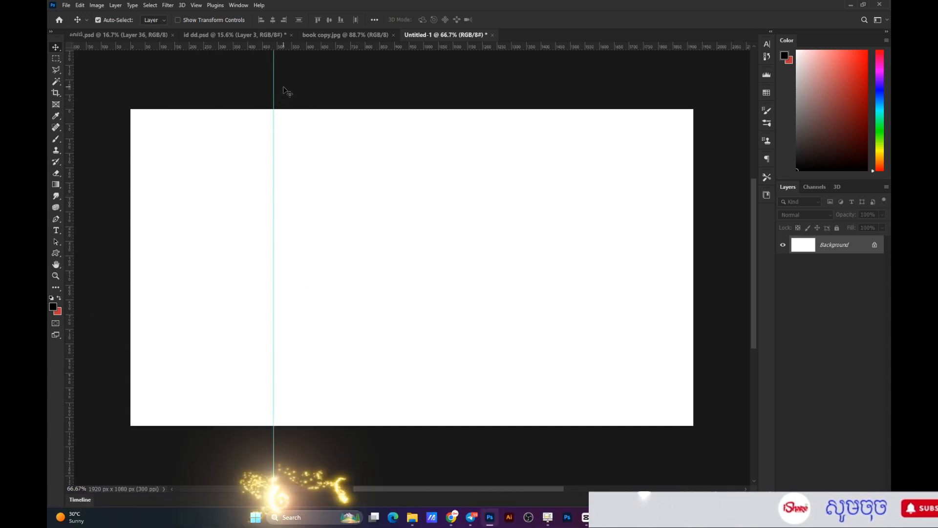
{"action": "double_click", "coordinate": [274, 95]}
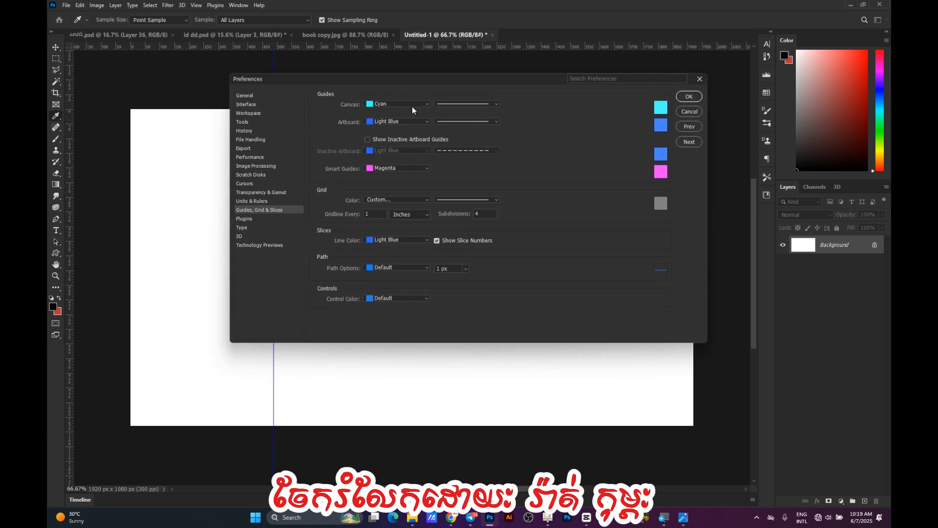
{"action": "left_click", "coordinate": [411, 106]}
{"action": "left_click", "coordinate": [404, 129]}
{"action": "left_click", "coordinate": [689, 97]}
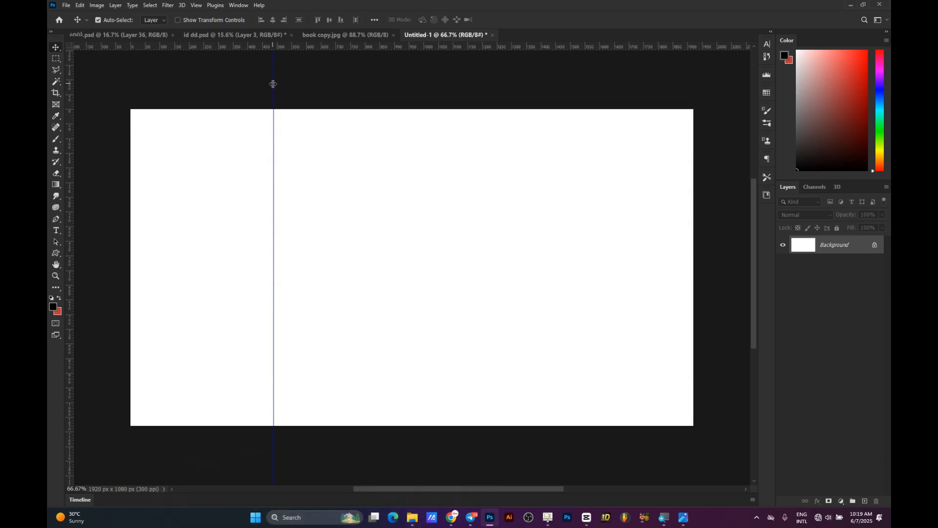
Replace the existing guide with three vertical guides at about 590, 655 and 1195 px across the canvas.
{"action": "left_click_drag", "start_coordinate": [273, 84], "coordinate": [72, 110]}
{"action": "left_click_drag", "start_coordinate": [70, 348], "coordinate": [196, 350]}
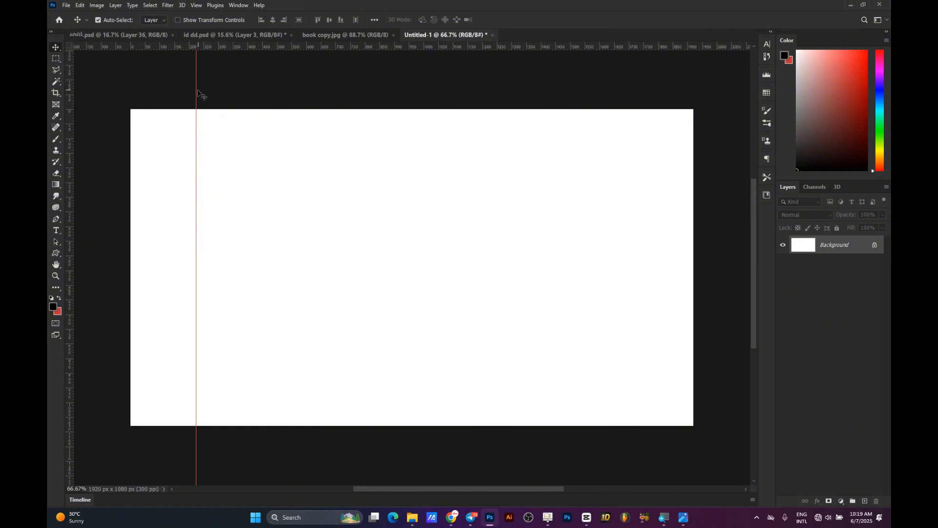
{"action": "left_click_drag", "start_coordinate": [197, 90], "coordinate": [303, 93]}
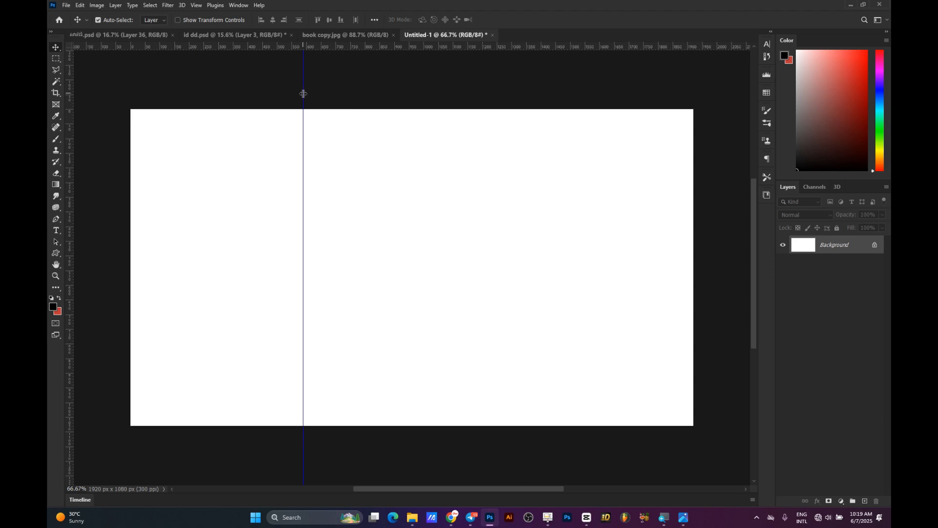
{"action": "left_click_drag", "start_coordinate": [67, 274], "coordinate": [324, 282]}
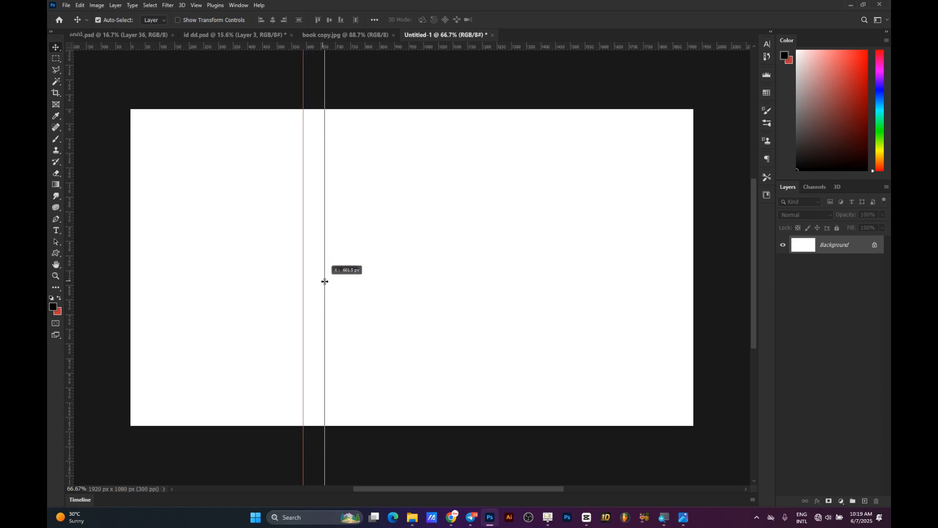
{"action": "left_click_drag", "start_coordinate": [325, 281], "coordinate": [322, 282]}
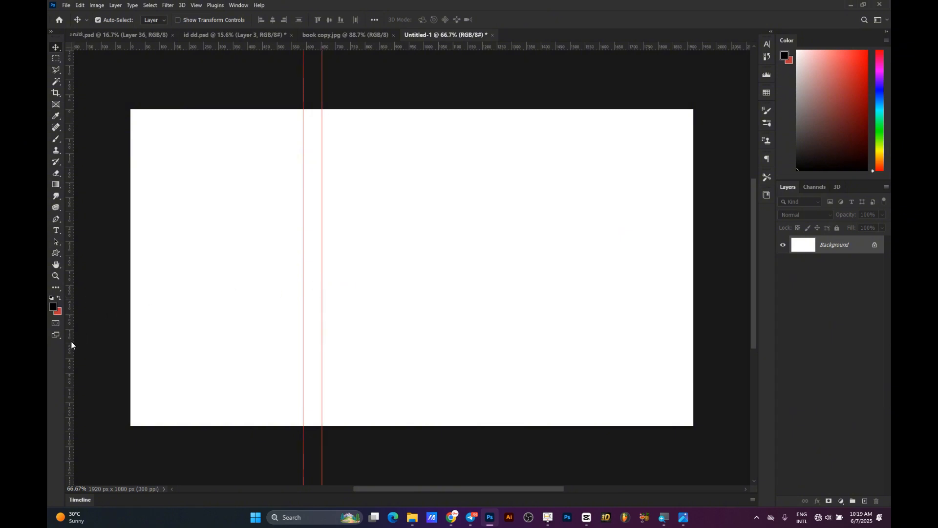
{"action": "left_click_drag", "start_coordinate": [72, 341], "coordinate": [481, 333]}
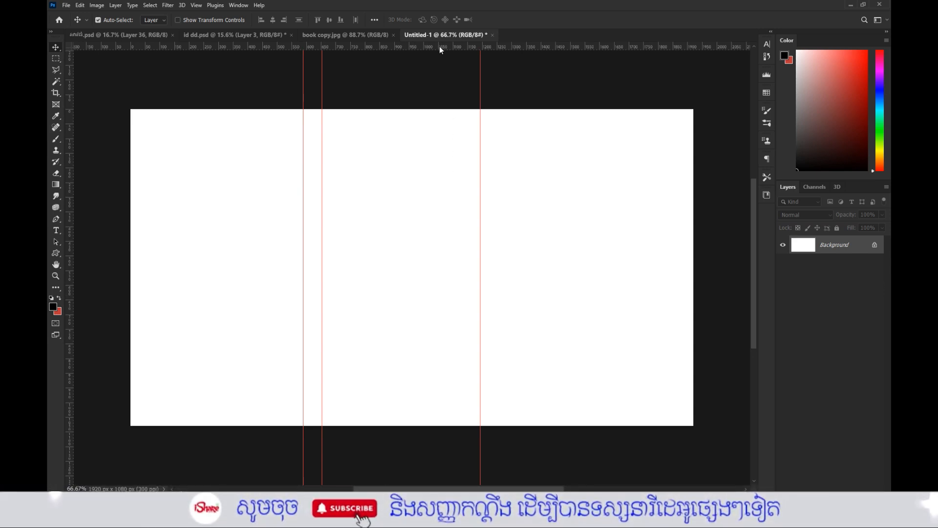
Add three horizontal guides near the canvas's upper edge, at about 105, 145 and 190 px.
{"action": "left_click_drag", "start_coordinate": [439, 46], "coordinate": [435, 140]}
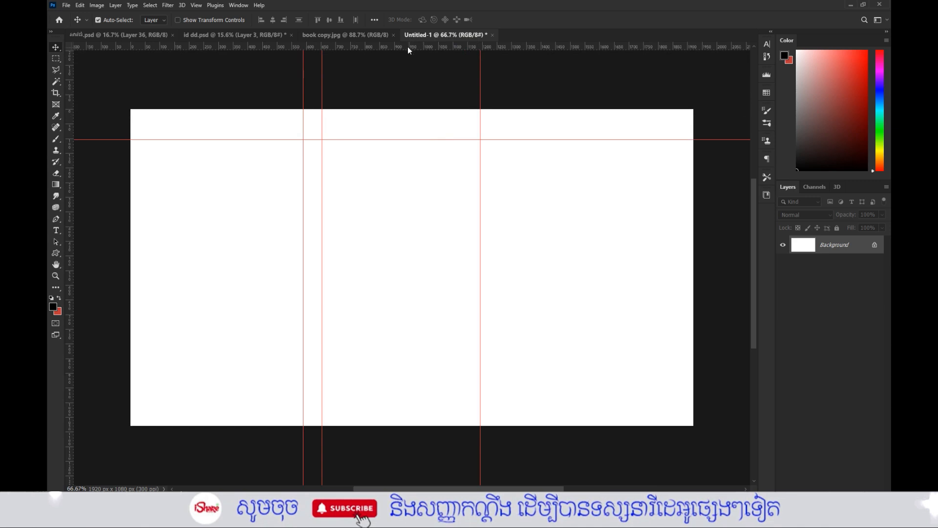
{"action": "left_click_drag", "start_coordinate": [408, 45], "coordinate": [408, 152]}
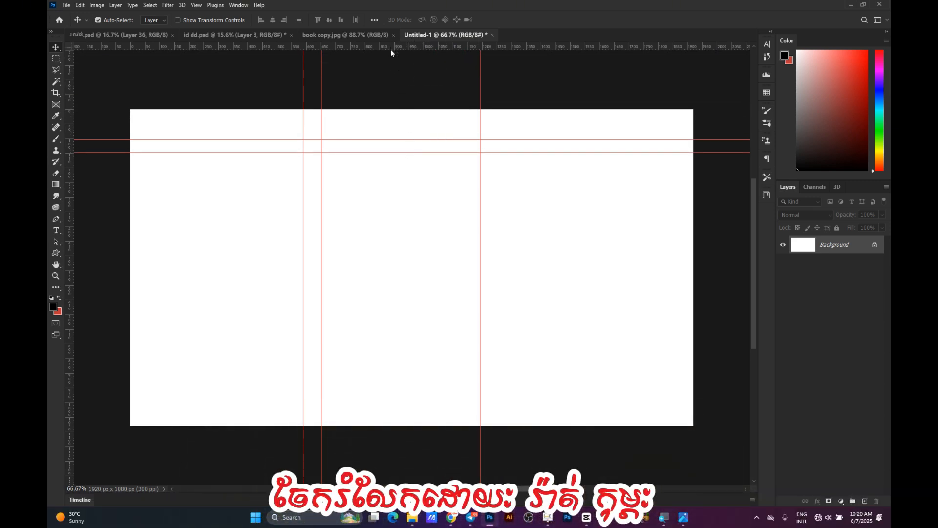
{"action": "left_click_drag", "start_coordinate": [391, 48], "coordinate": [393, 165]}
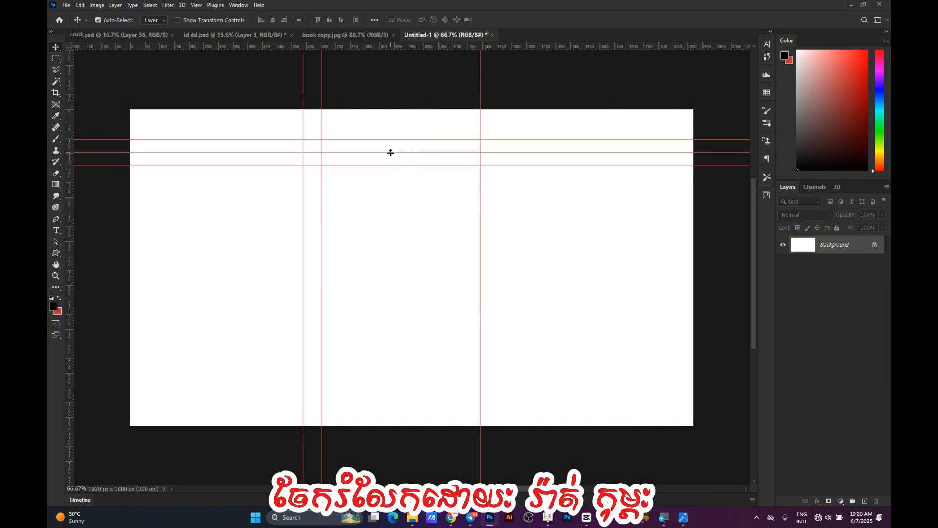
{"action": "left_click", "coordinate": [391, 152]}
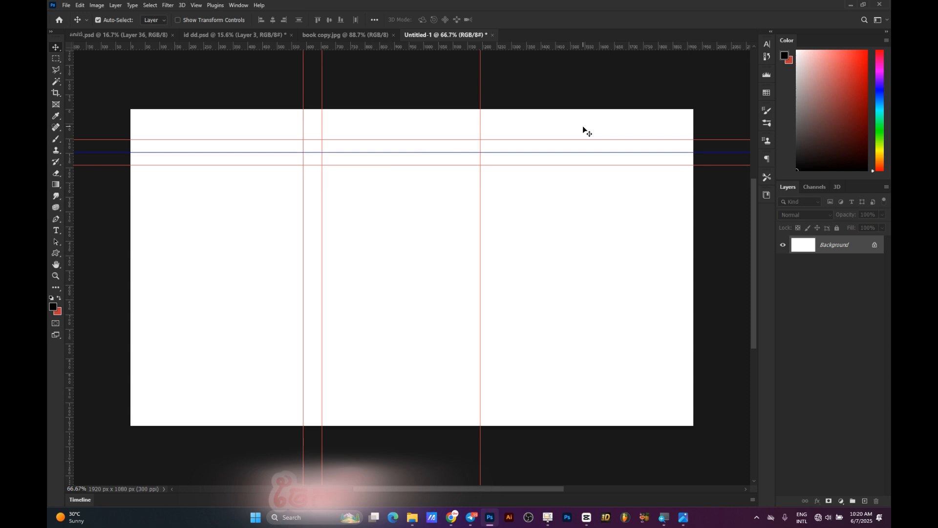
{"action": "left_click", "coordinate": [586, 206]}
Add three horizontal guides near the canvas's lower edge, at about 995, 955 and 900 px.
{"action": "left_click_drag", "start_coordinate": [491, 46], "coordinate": [489, 401]}
{"action": "left_click_drag", "start_coordinate": [420, 47], "coordinate": [436, 389]}
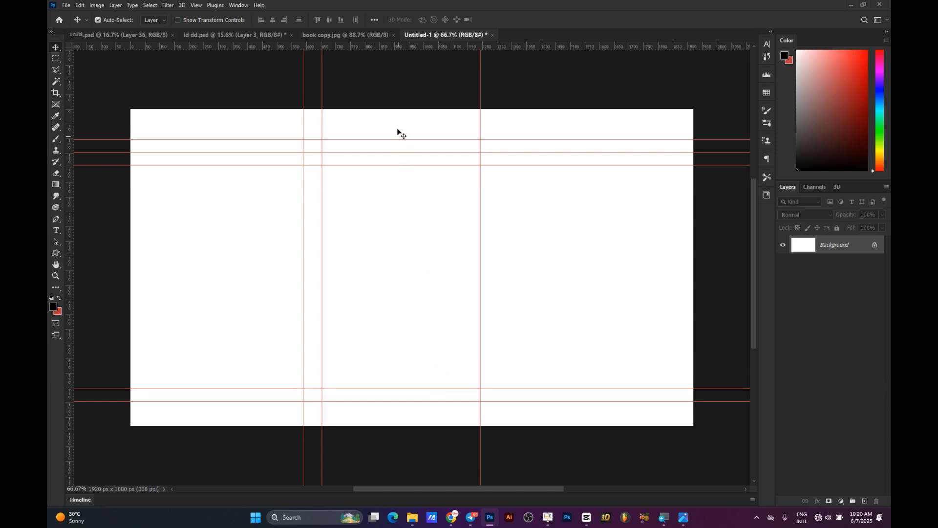
{"action": "left_click_drag", "start_coordinate": [393, 47], "coordinate": [391, 373]}
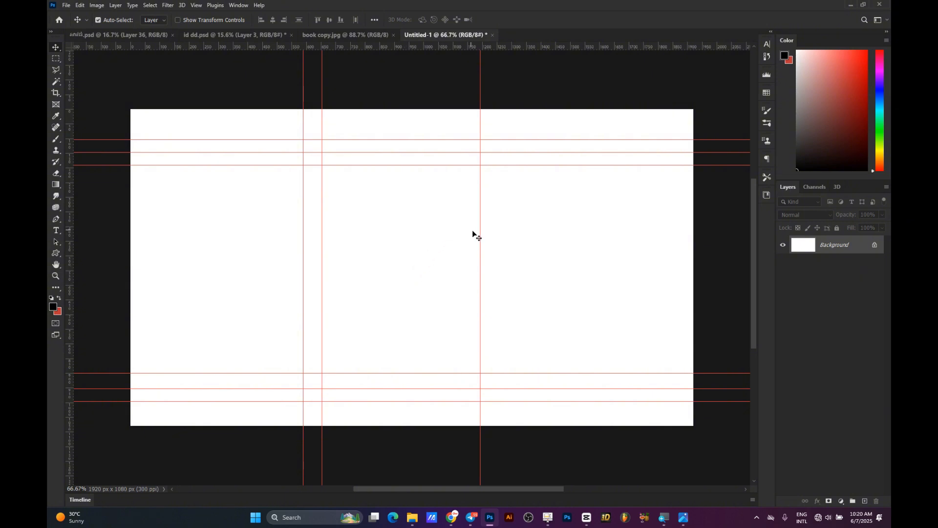
Shift the third vertical guide to about 1210 px and move two of the lower horizontal guides to about 960 and 930 px.
{"action": "left_click", "coordinate": [486, 228]}
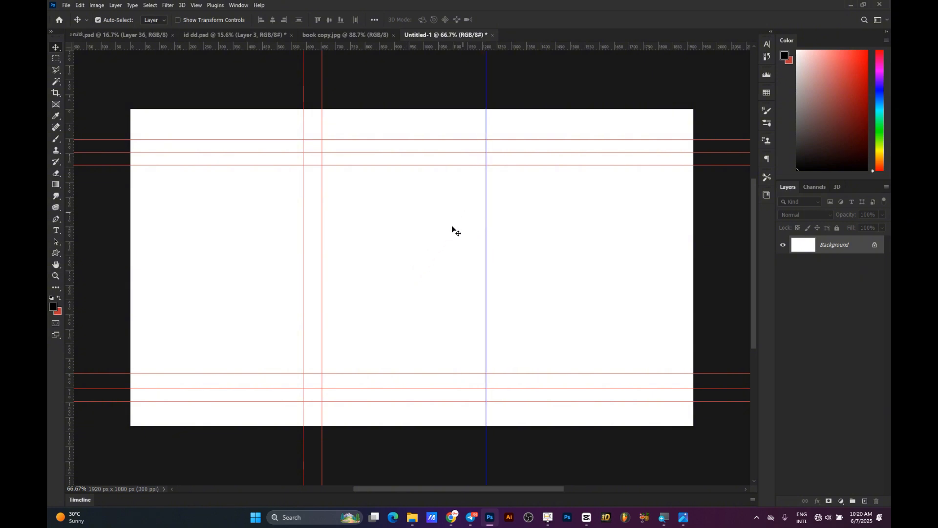
{"action": "scroll", "coordinate": [421, 271], "scroll_direction": "up", "scroll_amount": 2}
{"action": "scroll", "coordinate": [421, 272], "scroll_direction": "down", "scroll_amount": 1}
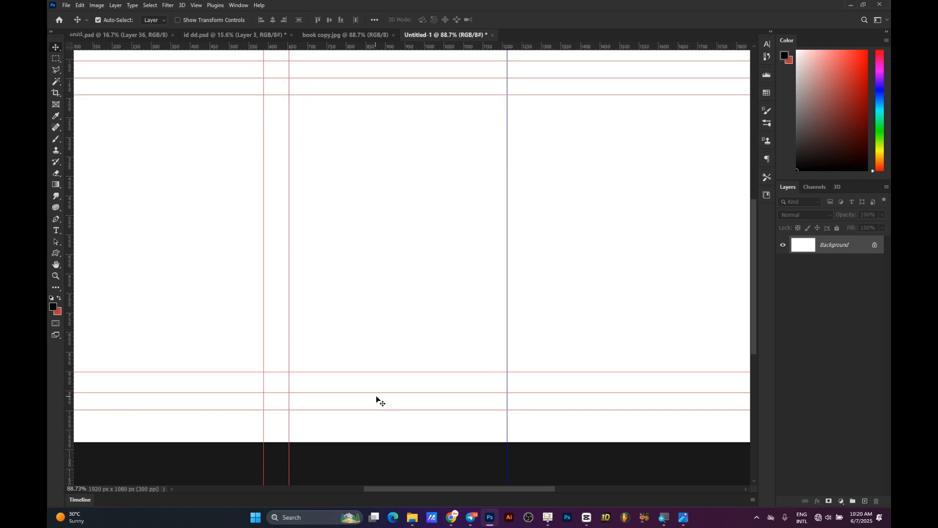
{"action": "left_click_drag", "start_coordinate": [376, 395], "coordinate": [393, 382]}
{"action": "scroll", "coordinate": [389, 368], "scroll_direction": "up", "scroll_amount": 1}
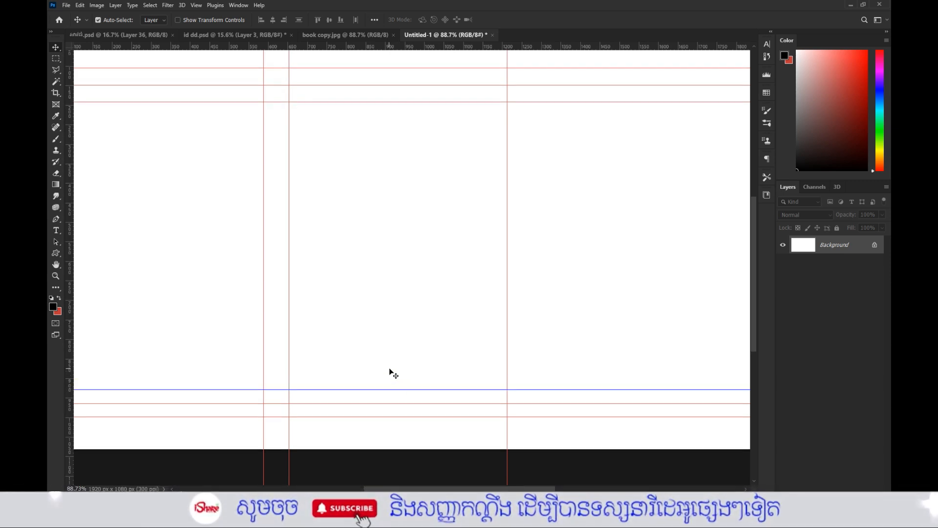
Tighten the spacing of the upper horizontal guides by moving the second to about 140 px and the third to about 175 px.
{"action": "scroll", "coordinate": [389, 370], "scroll_direction": "up", "scroll_amount": 3}
{"action": "left_click_drag", "start_coordinate": [379, 155], "coordinate": [373, 165]}
{"action": "scroll", "coordinate": [379, 236], "scroll_direction": "down", "scroll_amount": 3}
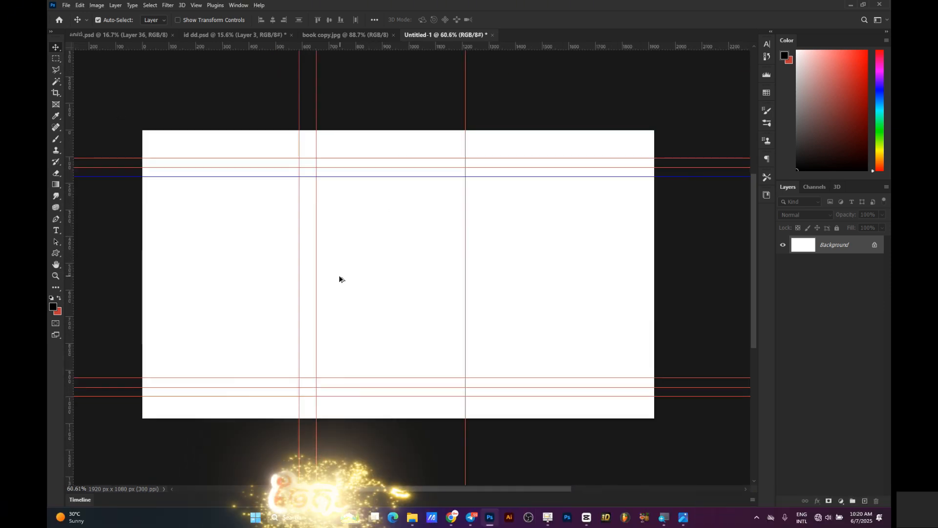
{"action": "left_click", "coordinate": [577, 96]}
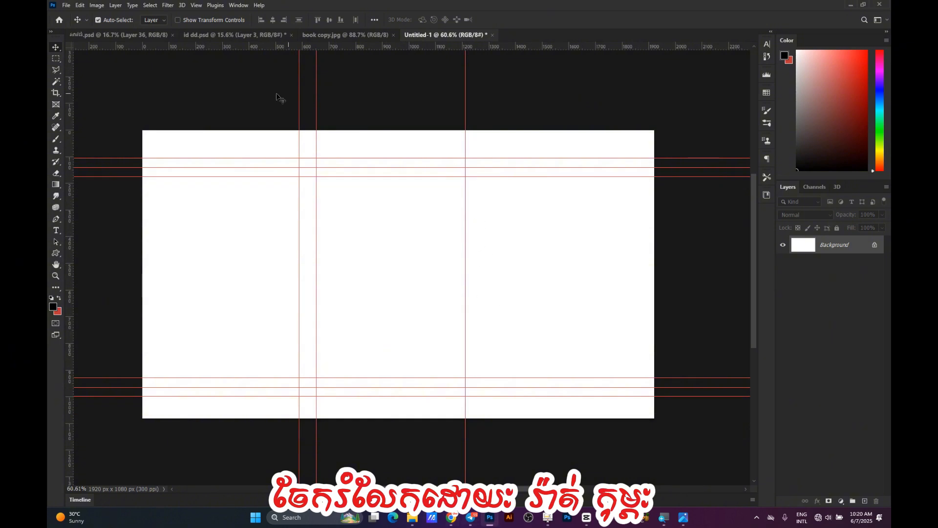
Close id dd.psd without saving its changes and return to the untitled document with the guides.
{"action": "left_click", "coordinate": [195, 35]}
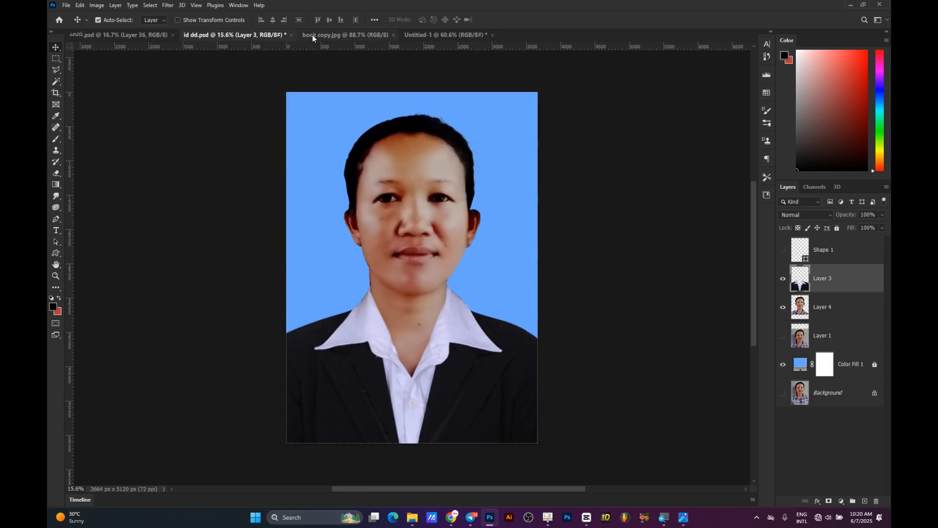
{"action": "left_click", "coordinate": [290, 35]}
{"action": "key", "text": "n"}
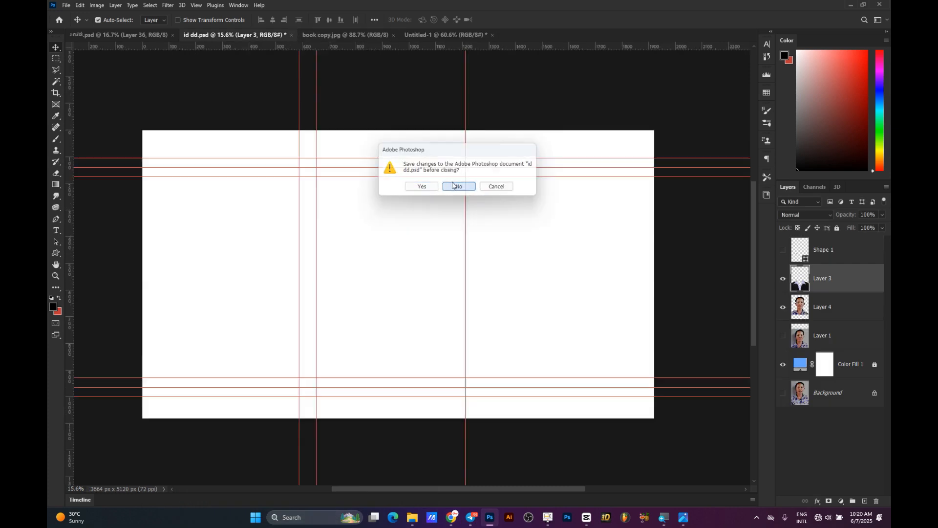
{"action": "left_click", "coordinate": [227, 35]}
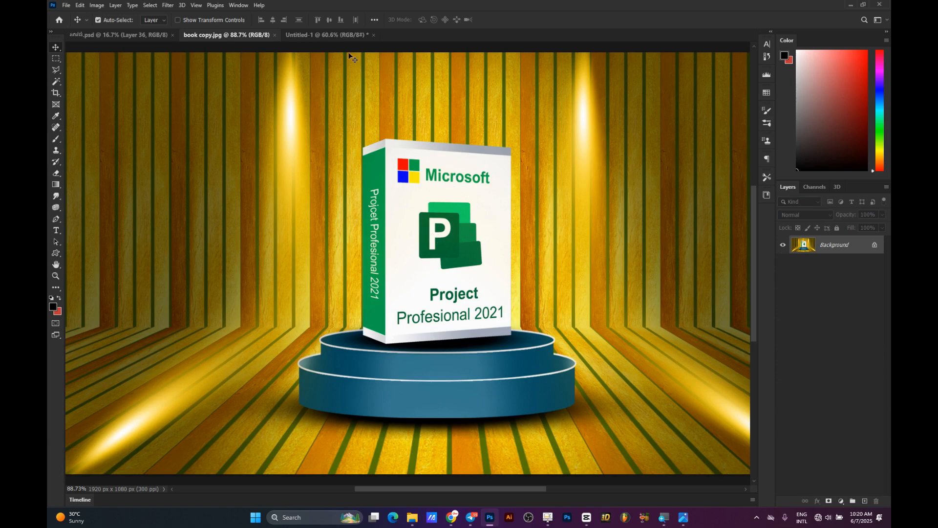
{"action": "left_click", "coordinate": [328, 36]}
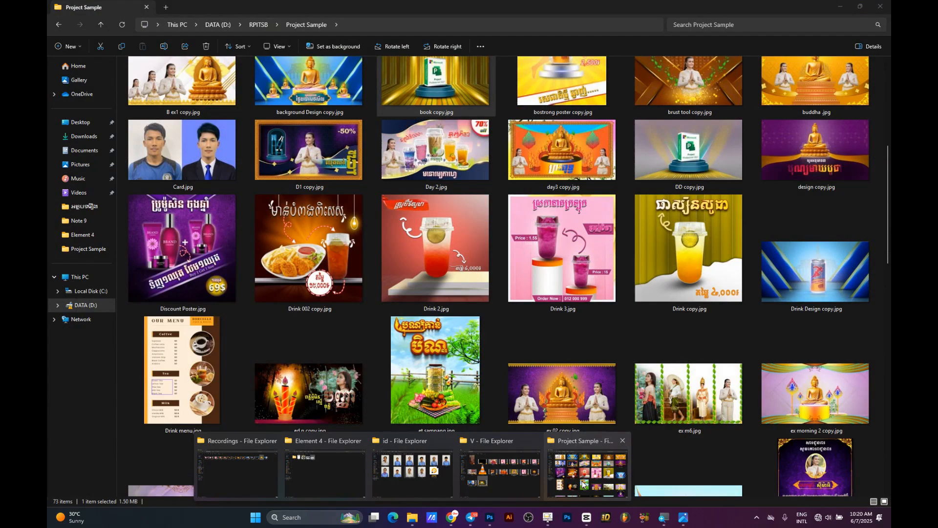
Find the Pro Design 1.jpg poster in the Project Sample folder and place it in the untitled Photoshop document.
{"action": "left_click", "coordinate": [586, 469]}
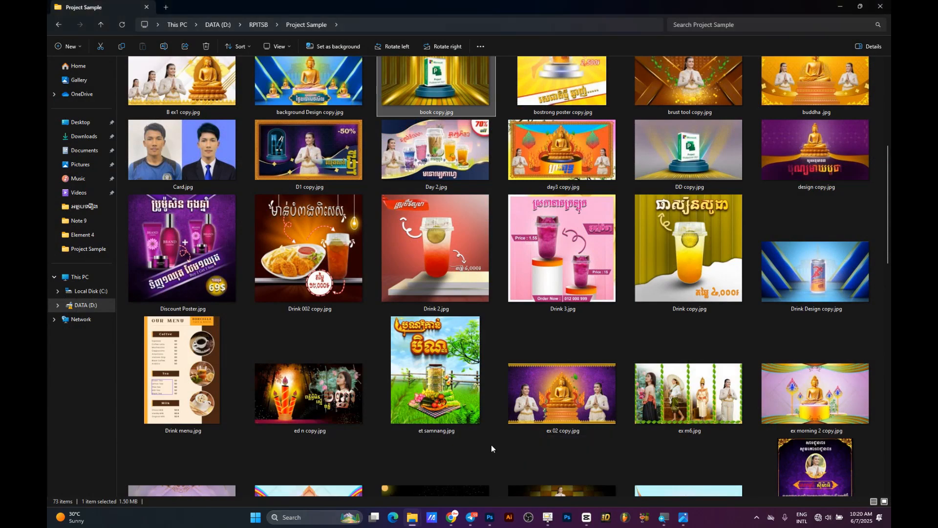
{"action": "scroll", "coordinate": [738, 405], "scroll_direction": "down", "scroll_amount": 10}
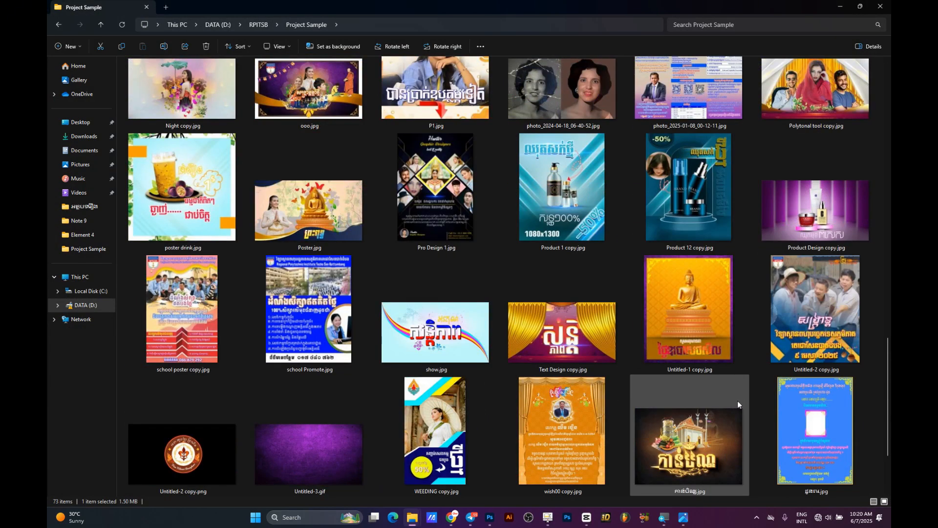
{"action": "scroll", "coordinate": [738, 404], "scroll_direction": "up", "scroll_amount": 5}
{"action": "scroll", "coordinate": [620, 386], "scroll_direction": "down", "scroll_amount": 5}
{"action": "left_click_drag", "start_coordinate": [448, 221], "coordinate": [411, 271]}
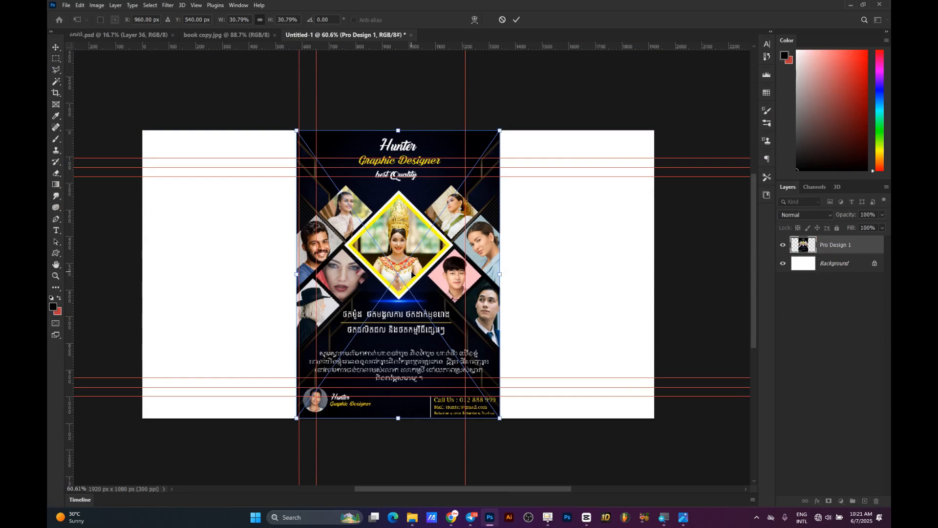
Scale the placed poster to about 25.5% and align its upper-left corner with the second vertical and second horizontal guides.
{"action": "left_click_drag", "start_coordinate": [501, 131], "coordinate": [466, 181]}
{"action": "left_click_drag", "start_coordinate": [348, 208], "coordinate": [368, 195]}
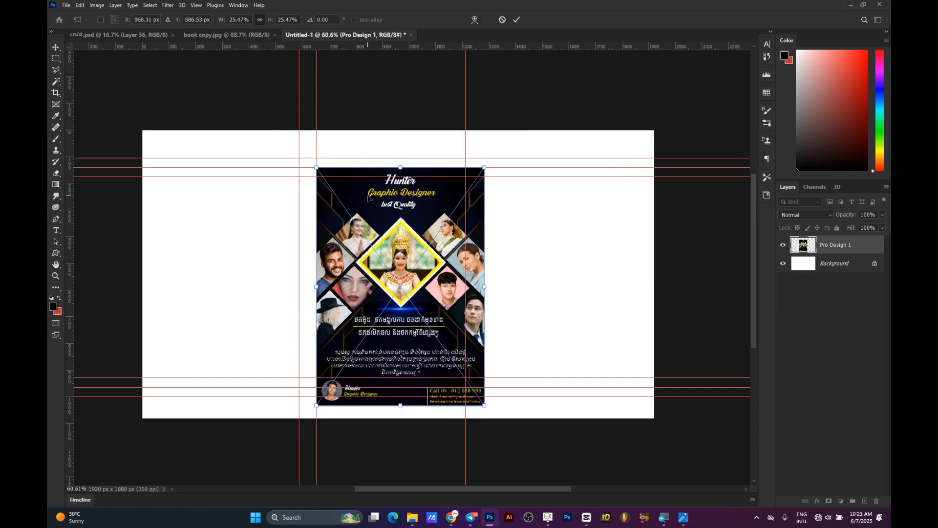
{"action": "key", "text": "Return"}
{"action": "scroll", "coordinate": [368, 196], "scroll_direction": "up", "scroll_amount": 5}
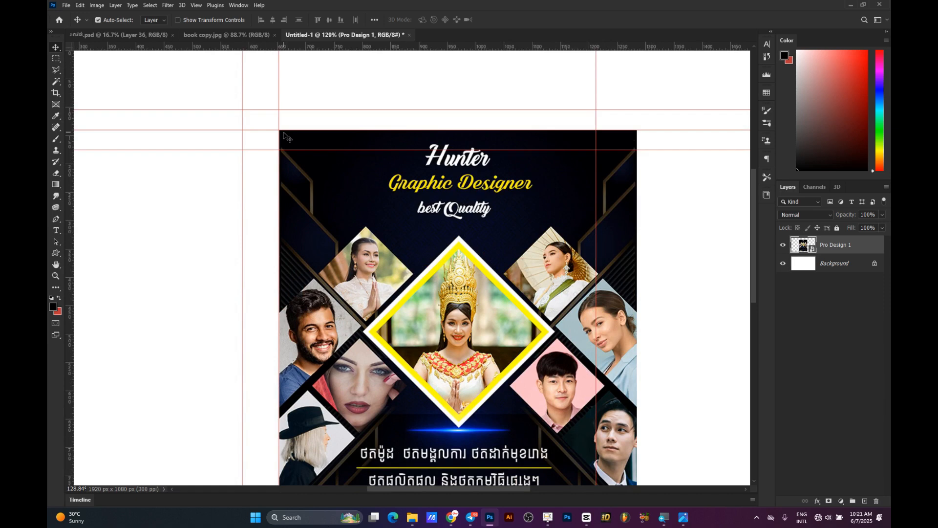
{"action": "scroll", "coordinate": [282, 137], "scroll_direction": "down", "scroll_amount": 5}
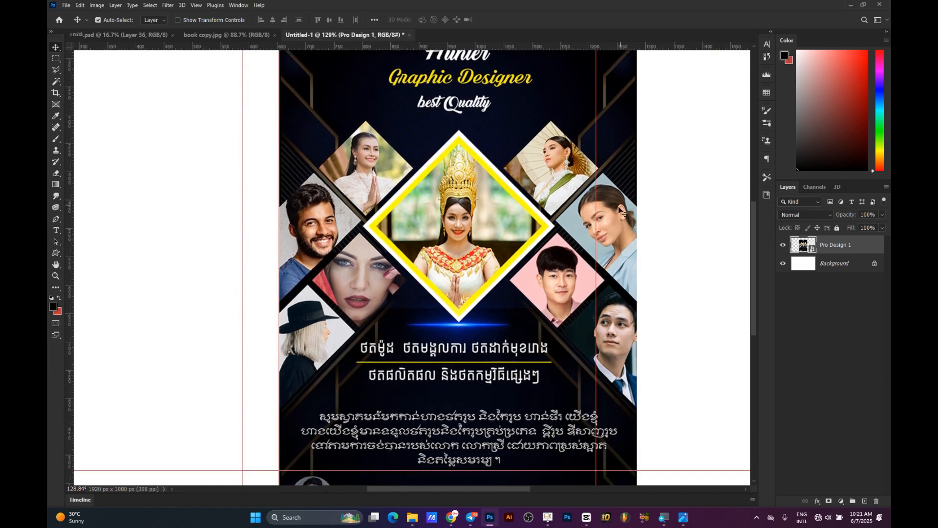
Move the third vertical guide out to the poster's right edge.
{"action": "scroll", "coordinate": [617, 208], "scroll_direction": "down", "scroll_amount": 2}
{"action": "scroll", "coordinate": [618, 211], "scroll_direction": "down", "scroll_amount": 4}
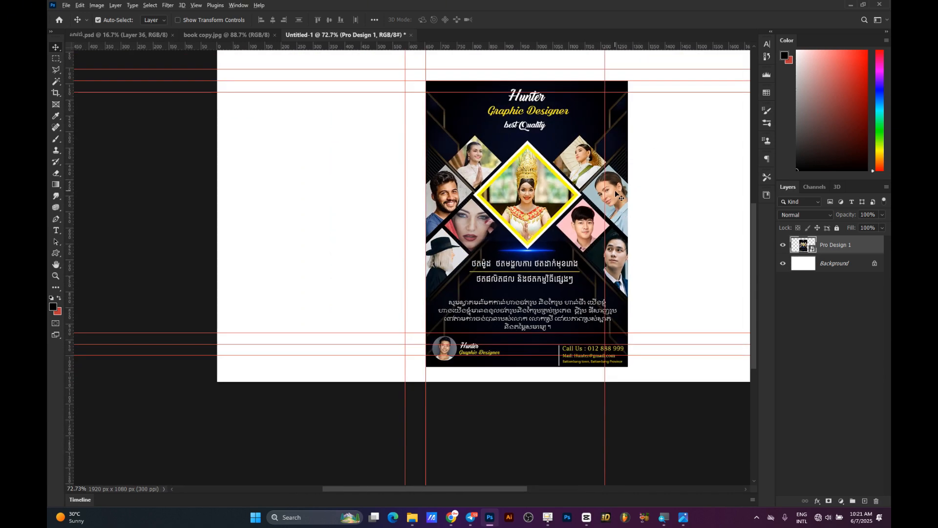
{"action": "scroll", "coordinate": [614, 190], "scroll_direction": "down", "scroll_amount": 3}
{"action": "scroll", "coordinate": [615, 190], "scroll_direction": "up", "scroll_amount": 2}
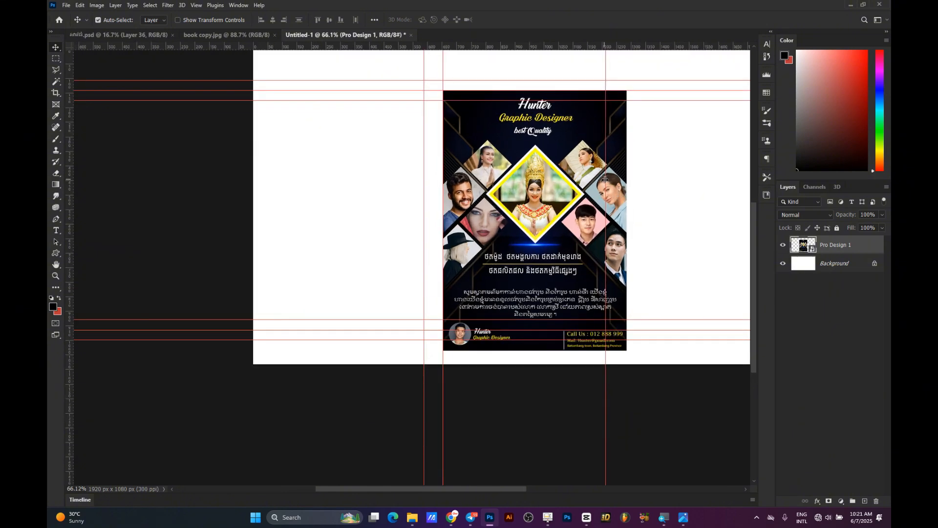
{"action": "left_click_drag", "start_coordinate": [605, 180], "coordinate": [627, 180]}
{"action": "scroll", "coordinate": [629, 197], "scroll_direction": "down", "scroll_amount": 1}
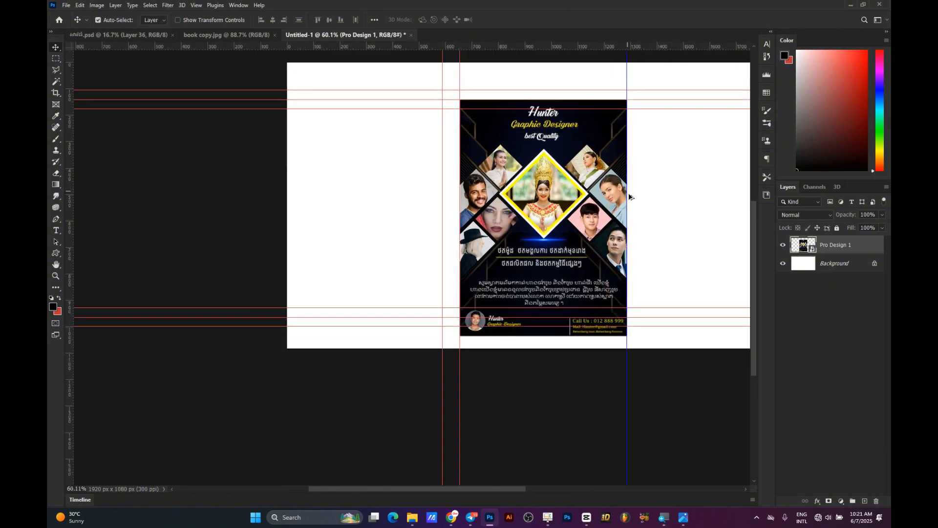
{"action": "scroll", "coordinate": [629, 196], "scroll_direction": "down", "scroll_amount": 1}
{"action": "scroll", "coordinate": [652, 205], "scroll_direction": "up", "scroll_amount": 2}
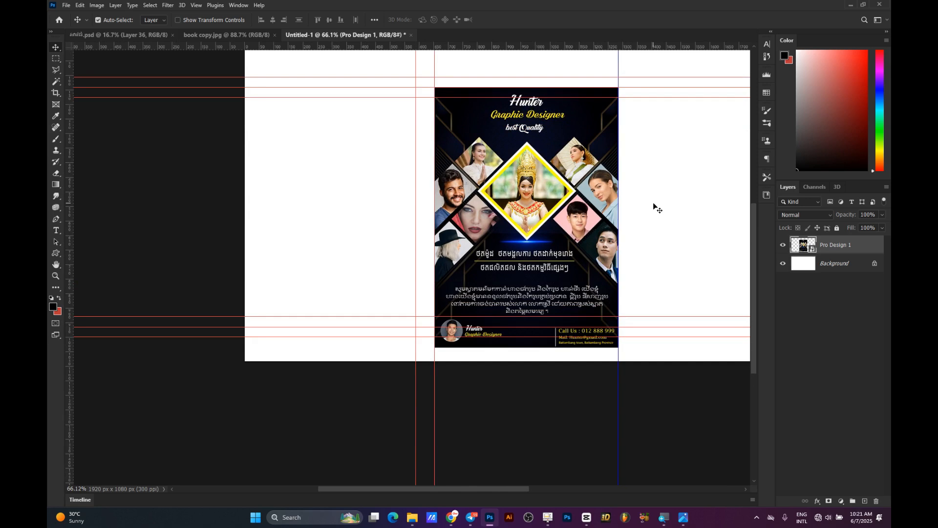
Scale the poster to 23.47% so its bottom meets the middle lower guide, and move the third vertical guide to its right edge.
{"action": "key", "text": "ctrl+t"}
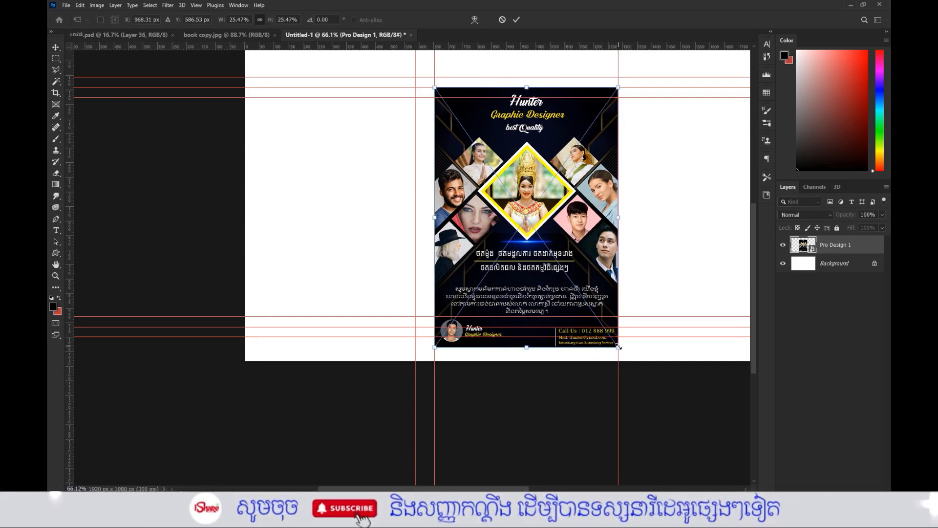
{"action": "left_click_drag", "start_coordinate": [618, 347], "coordinate": [611, 325]}
{"action": "key", "text": "Return"}
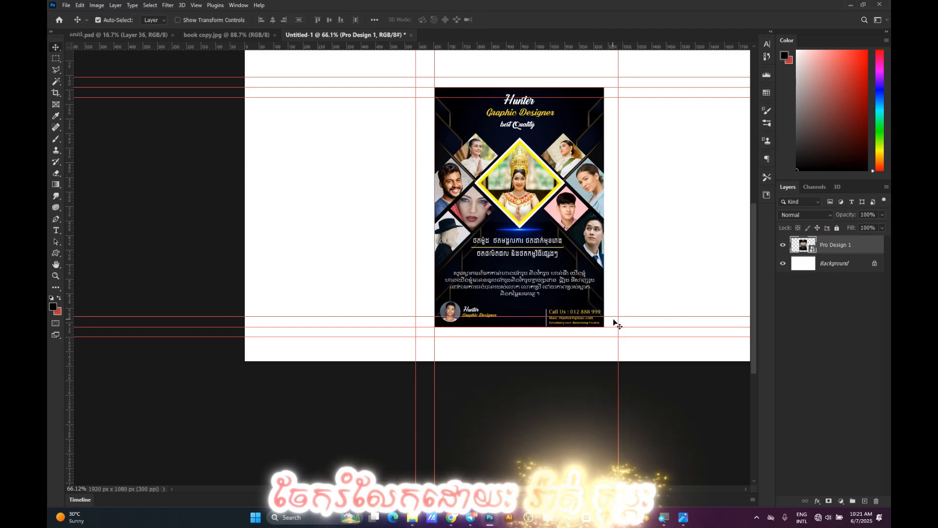
{"action": "left_click_drag", "start_coordinate": [618, 292], "coordinate": [605, 292]}
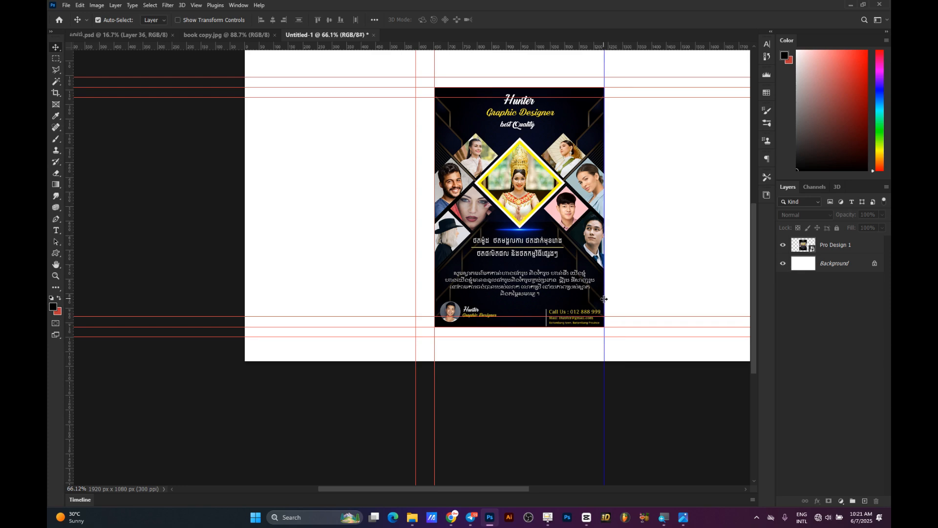
Examine the poster's corners and edges up close to check their alignment with the surrounding guides.
{"action": "scroll", "coordinate": [566, 73], "scroll_direction": "up", "scroll_amount": 3}
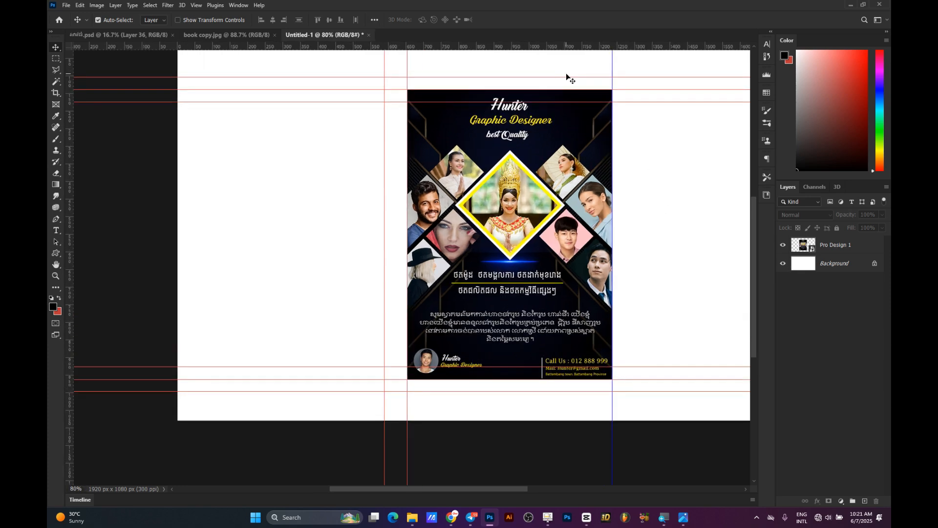
{"action": "scroll", "coordinate": [423, 132], "scroll_direction": "up", "scroll_amount": 1}
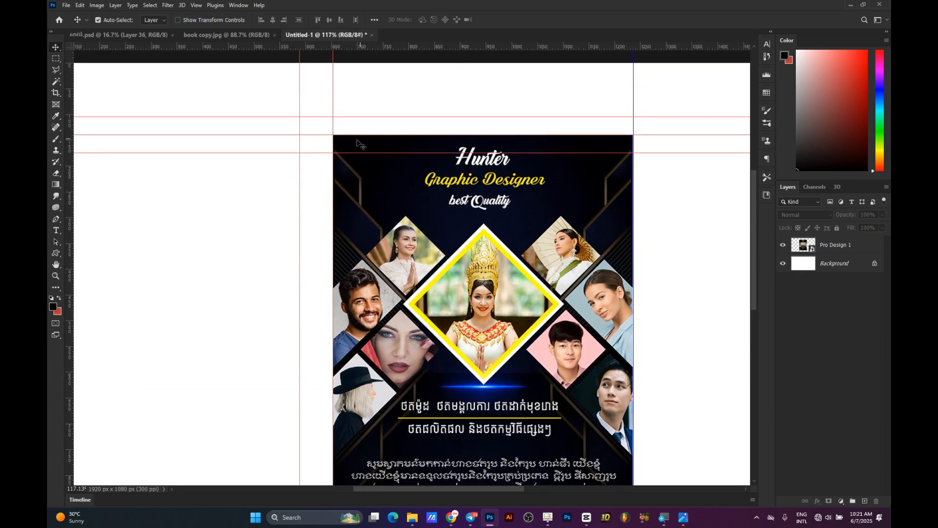
{"action": "scroll", "coordinate": [341, 145], "scroll_direction": "up", "scroll_amount": 1}
{"action": "scroll", "coordinate": [340, 144], "scroll_direction": "up", "scroll_amount": 1}
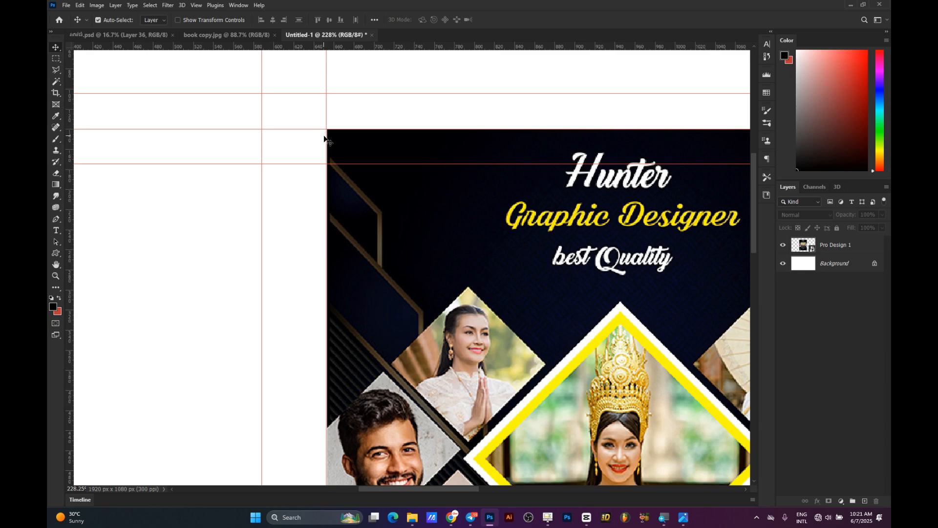
{"action": "scroll", "coordinate": [325, 139], "scroll_direction": "down", "scroll_amount": 3}
{"action": "scroll", "coordinate": [572, 163], "scroll_direction": "right", "scroll_amount": 4}
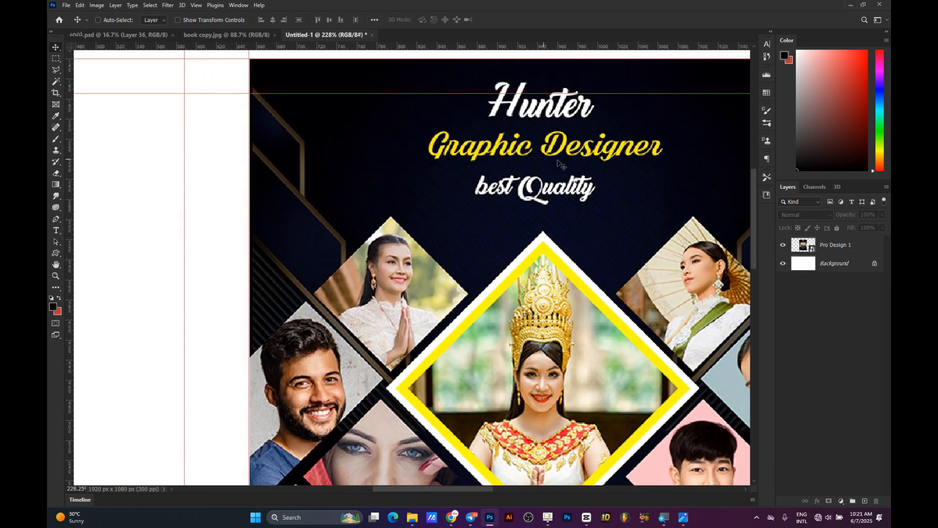
{"action": "scroll", "coordinate": [572, 163], "scroll_direction": "right", "scroll_amount": 3}
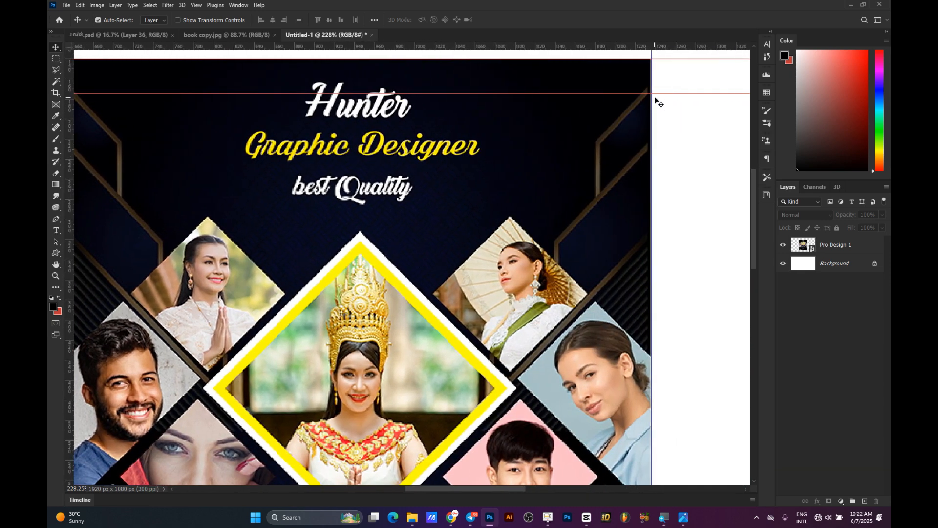
{"action": "scroll", "coordinate": [652, 272], "scroll_direction": "down", "scroll_amount": 4}
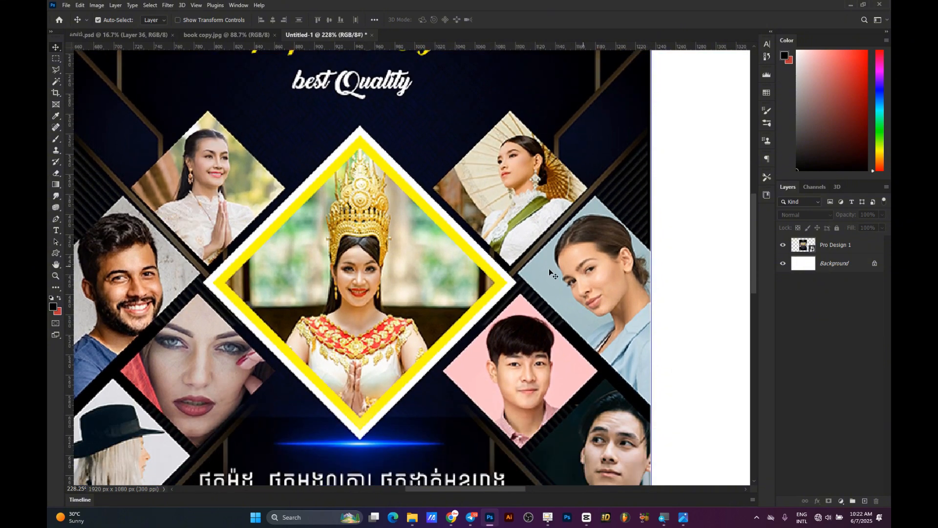
{"action": "scroll", "coordinate": [332, 291], "scroll_direction": "down", "scroll_amount": 15}
{"action": "scroll", "coordinate": [332, 291], "scroll_direction": "left", "scroll_amount": 5}
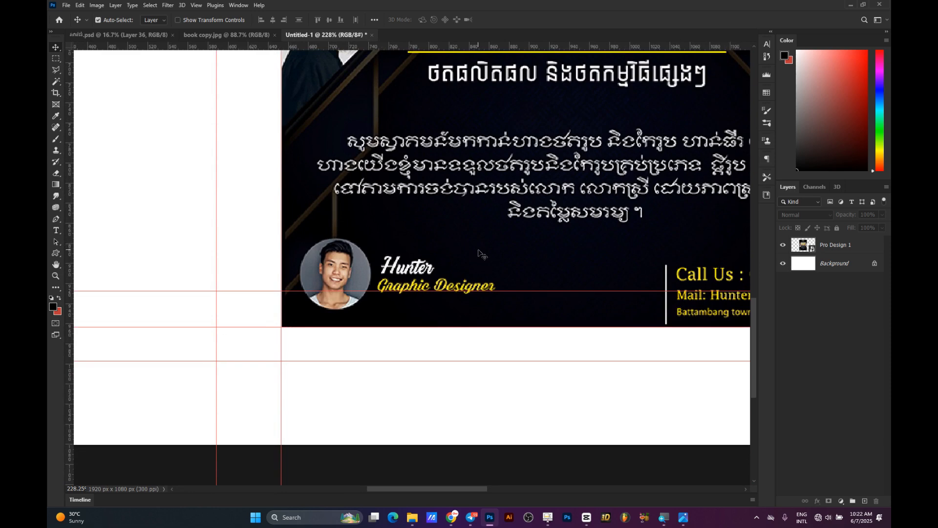
{"action": "scroll", "coordinate": [483, 253], "scroll_direction": "down", "scroll_amount": 3}
{"action": "scroll", "coordinate": [483, 252], "scroll_direction": "down", "scroll_amount": 2}
{"action": "scroll", "coordinate": [484, 261], "scroll_direction": "up", "scroll_amount": 3}
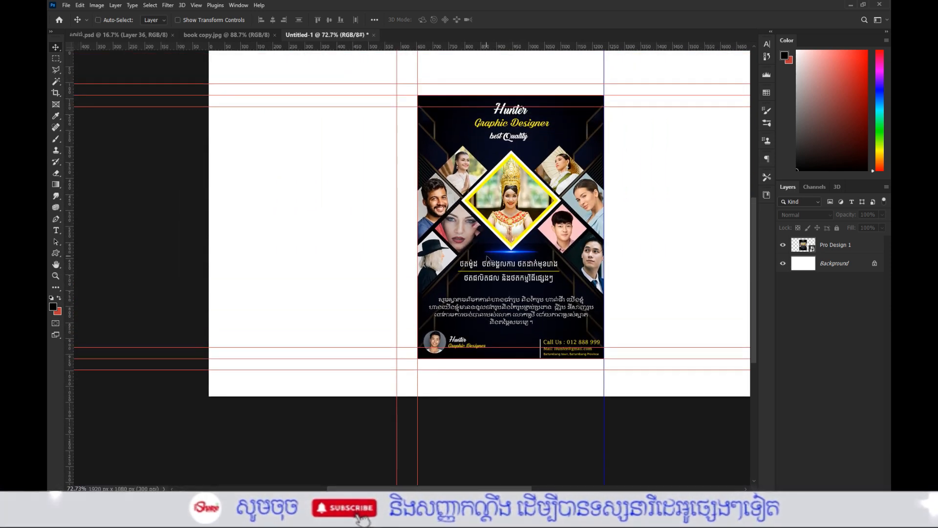
{"action": "scroll", "coordinate": [487, 268], "scroll_direction": "right", "scroll_amount": 1}
{"action": "scroll", "coordinate": [486, 269], "scroll_direction": "right", "scroll_amount": 1}
Apply a Perspective transform to the poster, tapering its right side inward to the third upper and first lower horizontal guides.
{"action": "left_click", "coordinate": [523, 177], "text": "ctrl"}
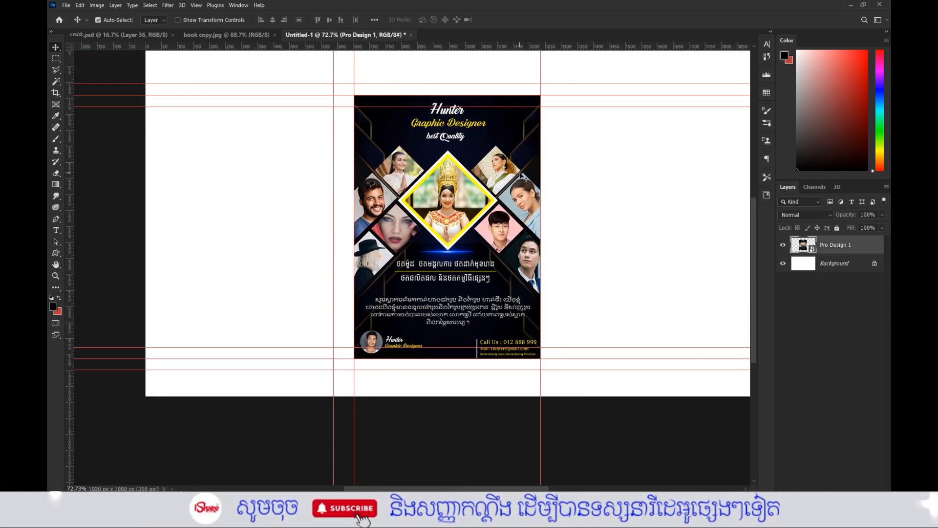
{"action": "key", "text": "ctrl+t"}
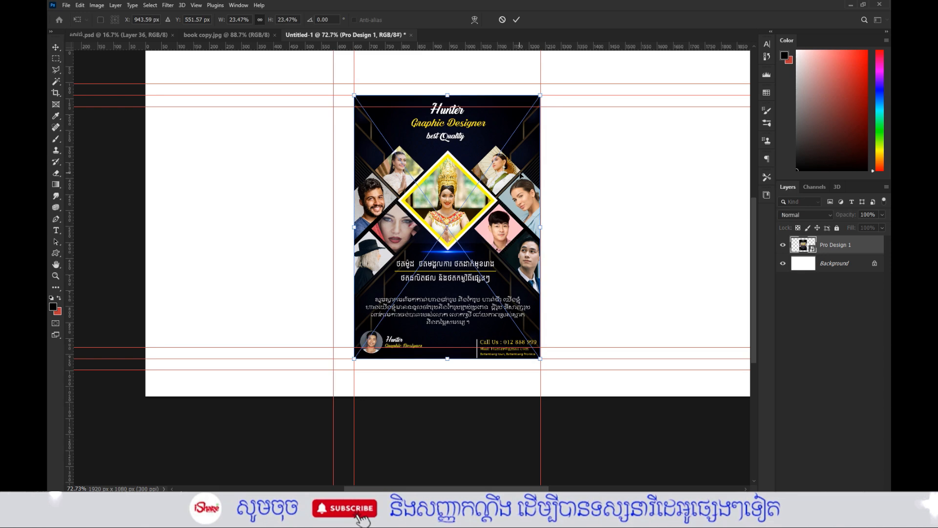
{"action": "right_click", "coordinate": [521, 174]}
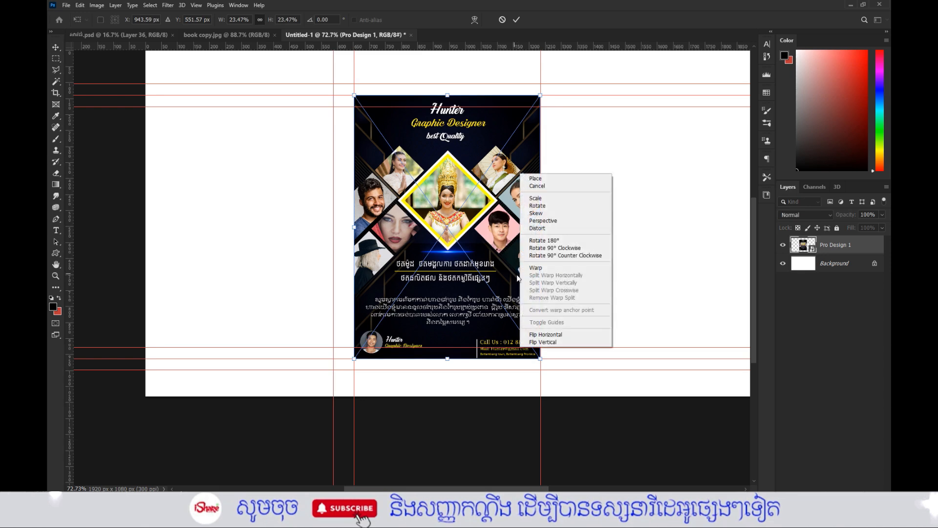
{"action": "left_click", "coordinate": [554, 223]}
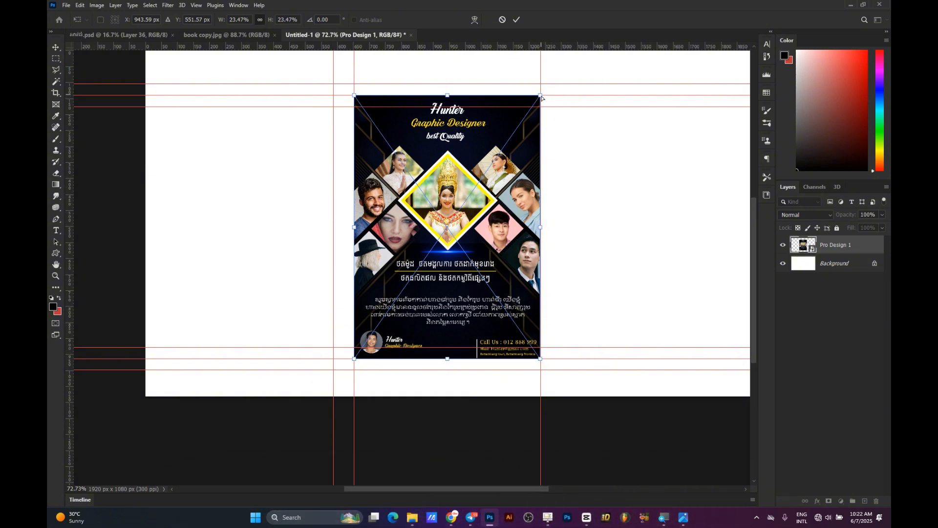
{"action": "left_click_drag", "start_coordinate": [541, 98], "coordinate": [541, 108]}
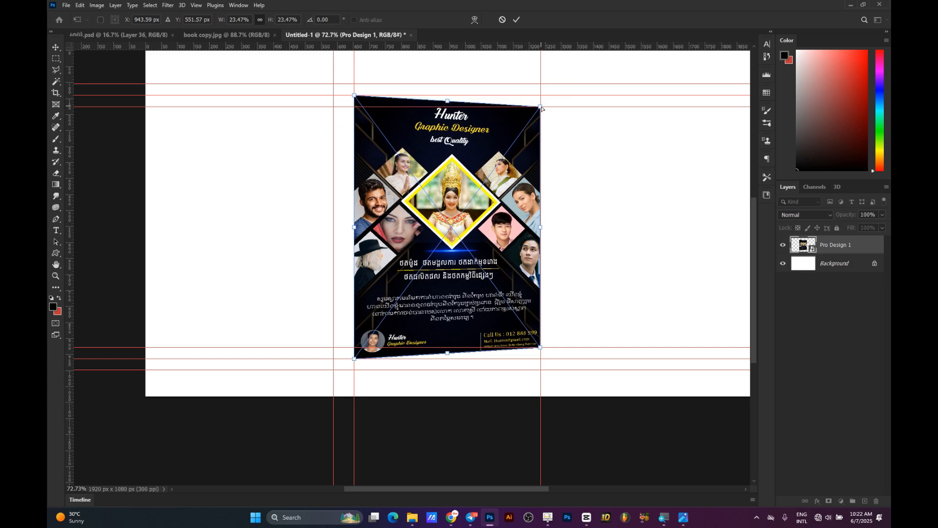
{"action": "key", "text": "Return"}
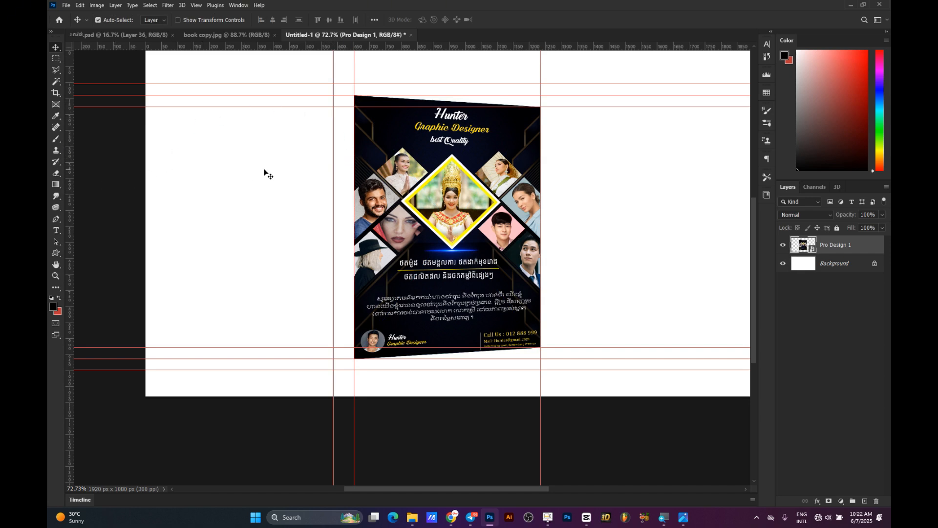
Draw a rectangle shape about 65 x 825 px between the first two vertical guides, matching the height of the poster's left edge.
{"action": "left_click", "coordinate": [55, 185]}
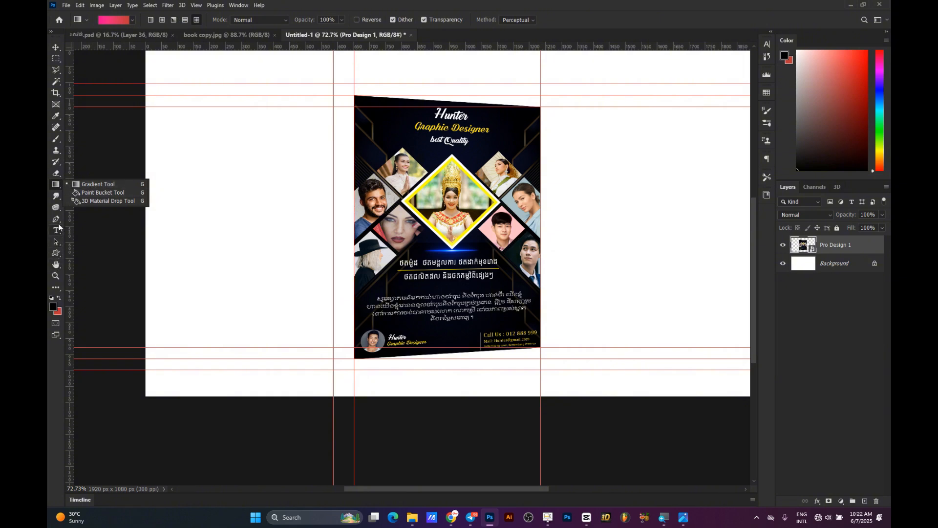
{"action": "right_click", "coordinate": [55, 253]}
{"action": "left_click", "coordinate": [103, 258]}
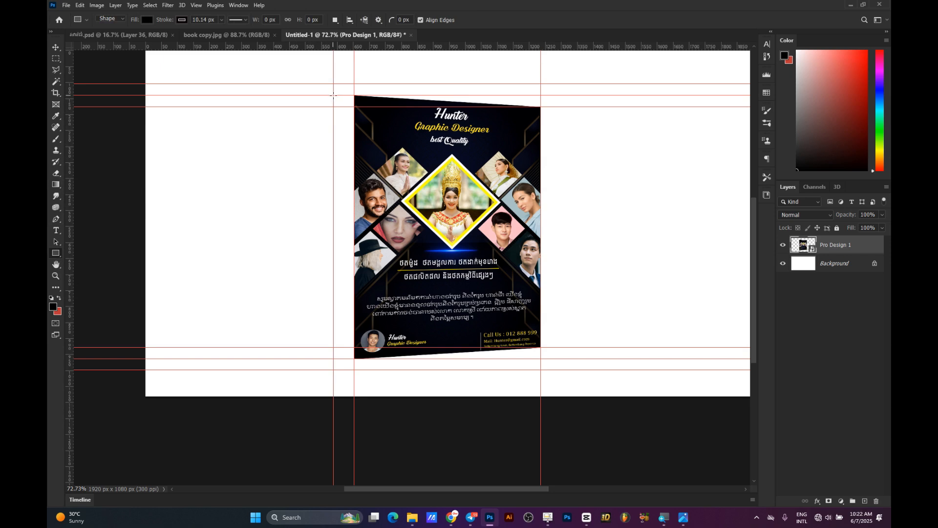
{"action": "left_click_drag", "start_coordinate": [333, 95], "coordinate": [355, 357]}
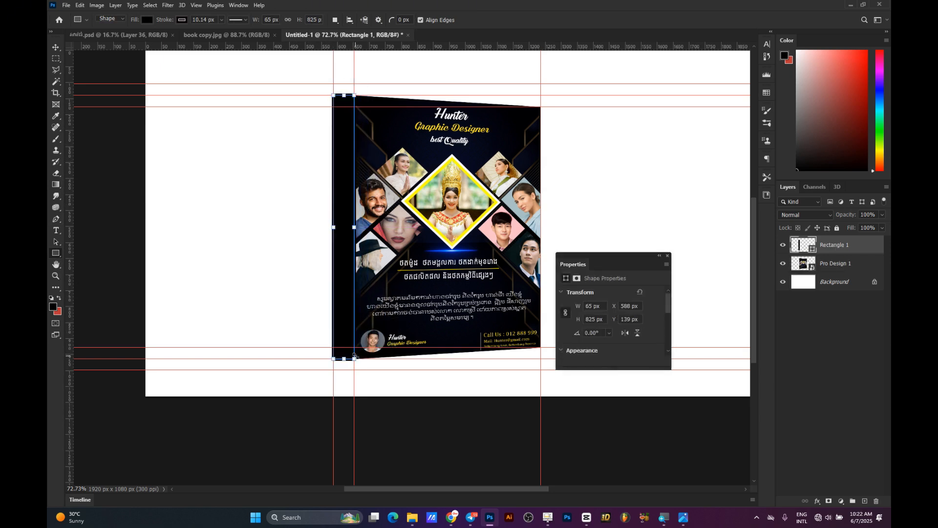
Fill the narrow rectangle with the black-to-red gradient from the Basics presets.
{"action": "left_click", "coordinate": [145, 20]}
{"action": "left_click", "coordinate": [128, 37]}
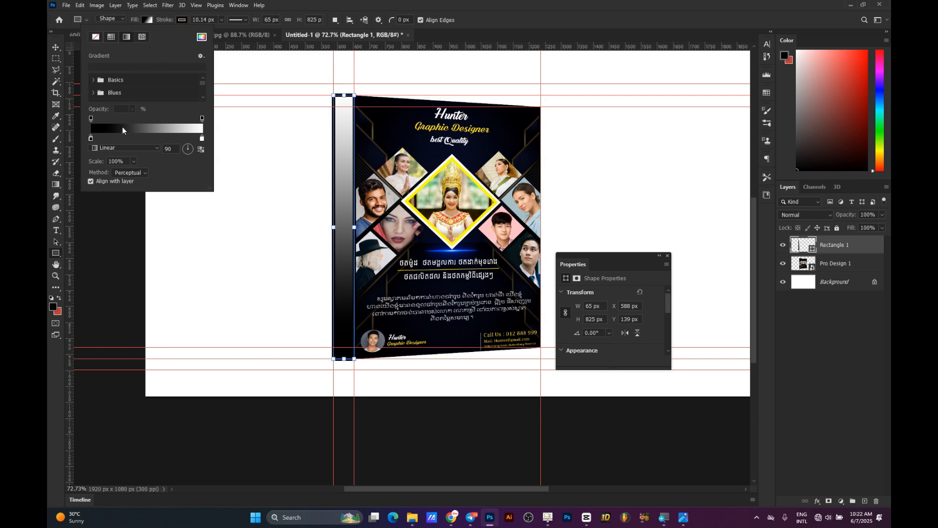
{"action": "left_click", "coordinate": [94, 80]}
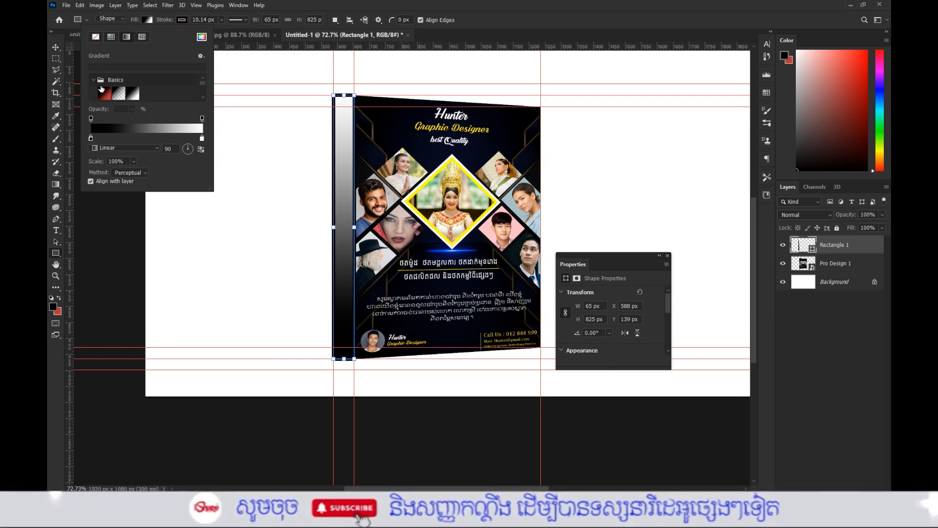
{"action": "left_click", "coordinate": [104, 93]}
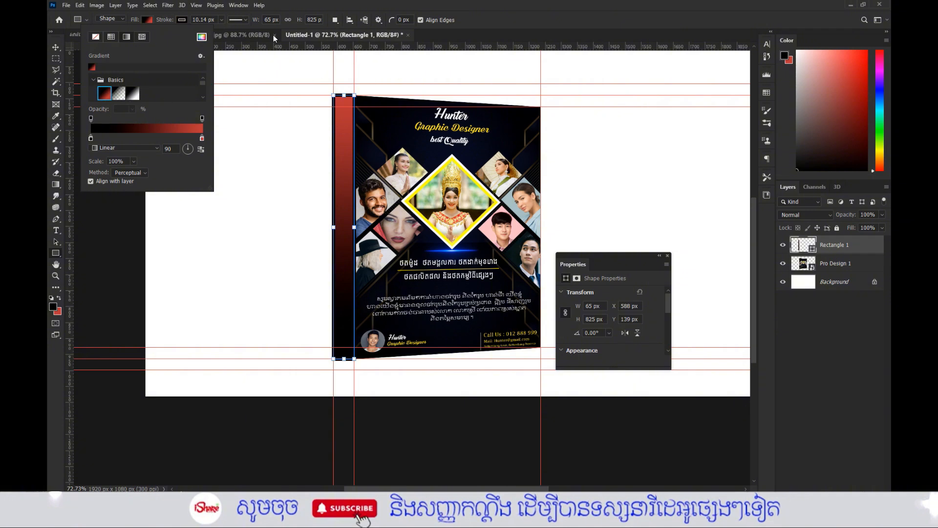
Remove the narrow rectangle's stroke, close its shape properties and deselect the layer.
{"action": "left_click", "coordinate": [182, 20]}
{"action": "left_click", "coordinate": [130, 37]}
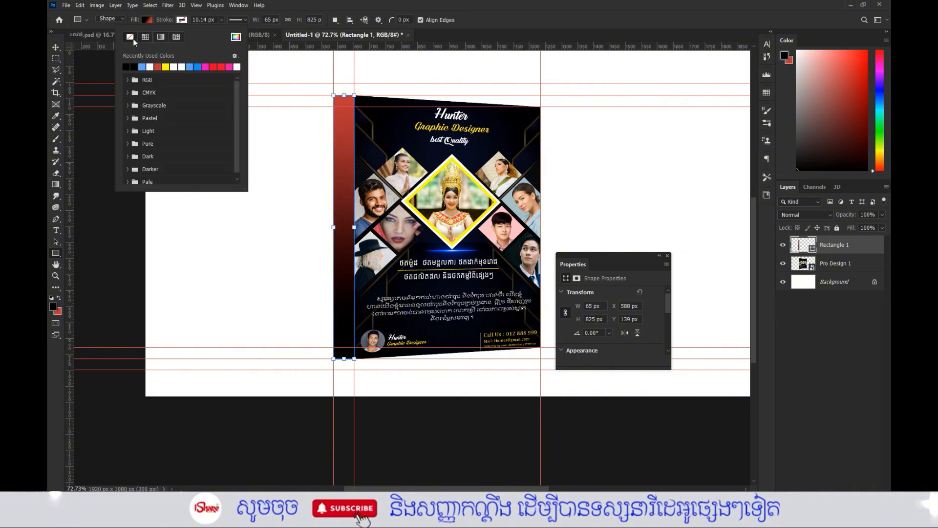
{"action": "left_click", "coordinate": [511, 6]}
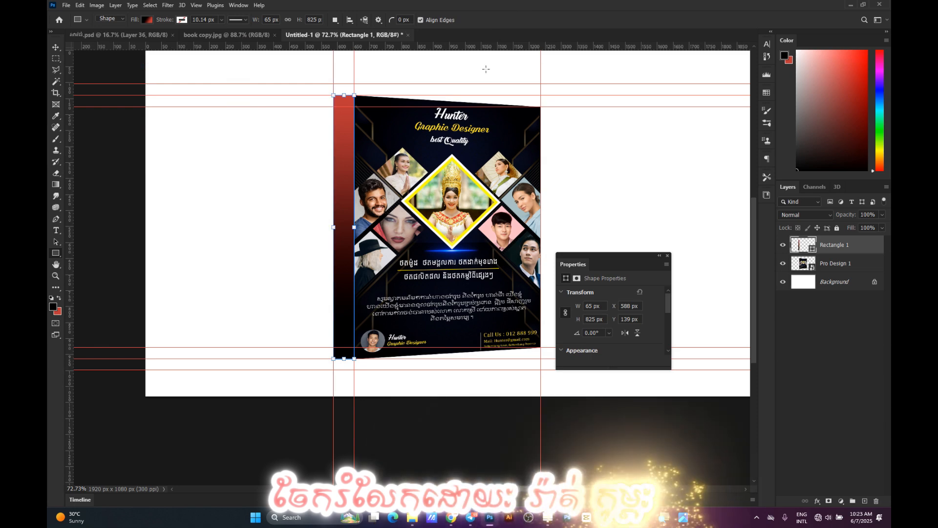
{"action": "left_click", "coordinate": [667, 255]}
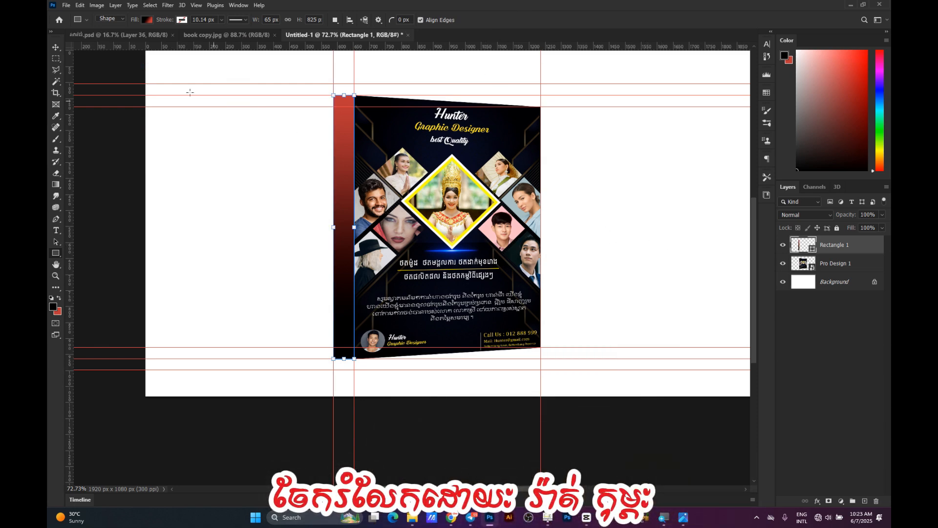
{"action": "left_click", "coordinate": [56, 46]}
{"action": "left_click", "coordinate": [650, 219]}
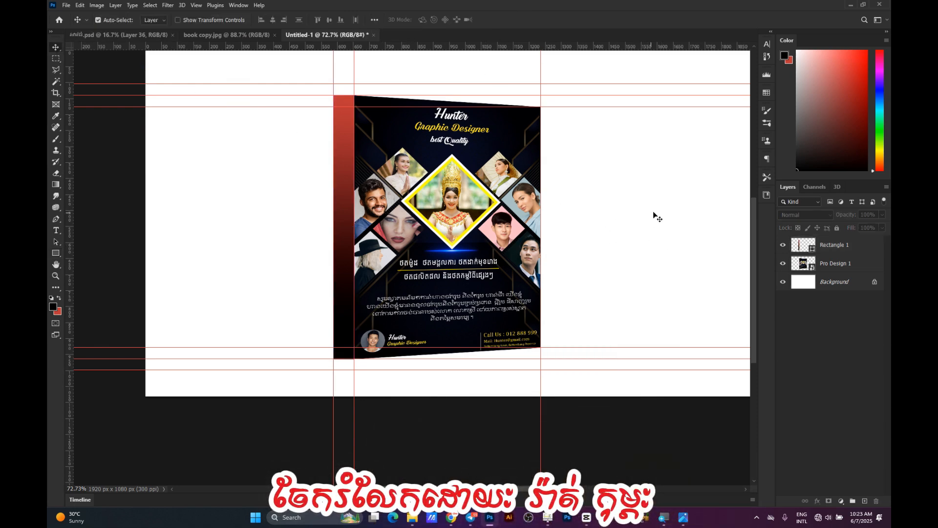
Add the horizontal Khmer text "កញ្ចប់ថតរូបពិសេ ២០២៥" starting on the blank canvas beside the spine.
{"action": "key", "text": "t"}
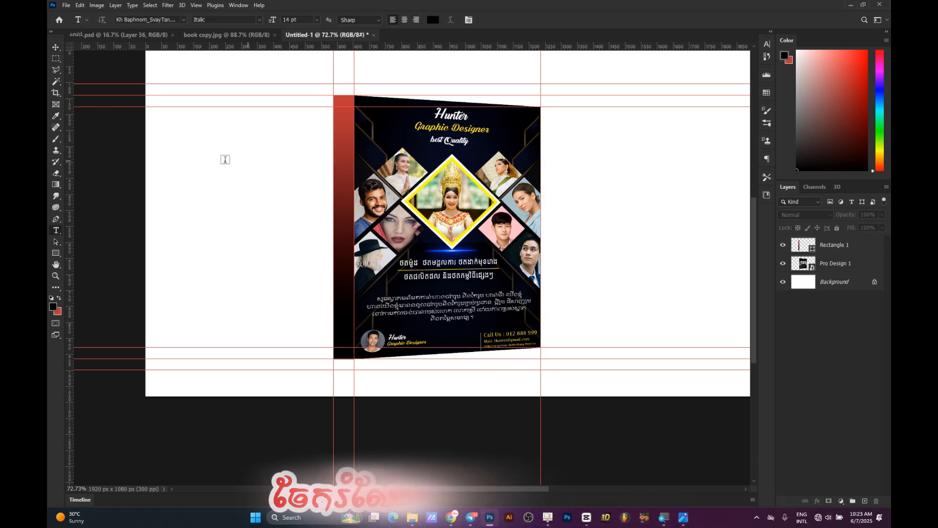
{"action": "left_click", "coordinate": [185, 189]}
{"action": "left_click", "coordinate": [235, 188]}
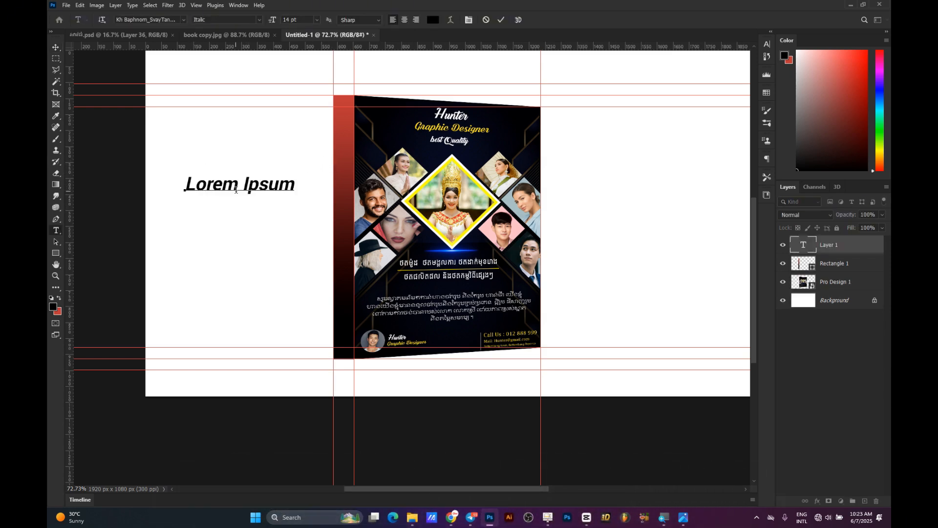
{"action": "key", "text": "ctrl+a"}
{"action": "key", "text": "alt+shift"}
{"action": "type", "text": "ស៊"}
{"action": "key", "text": "BackSpace"}
{"action": "key", "text": "BackSpace"}
{"action": "type", "text": "ក"}
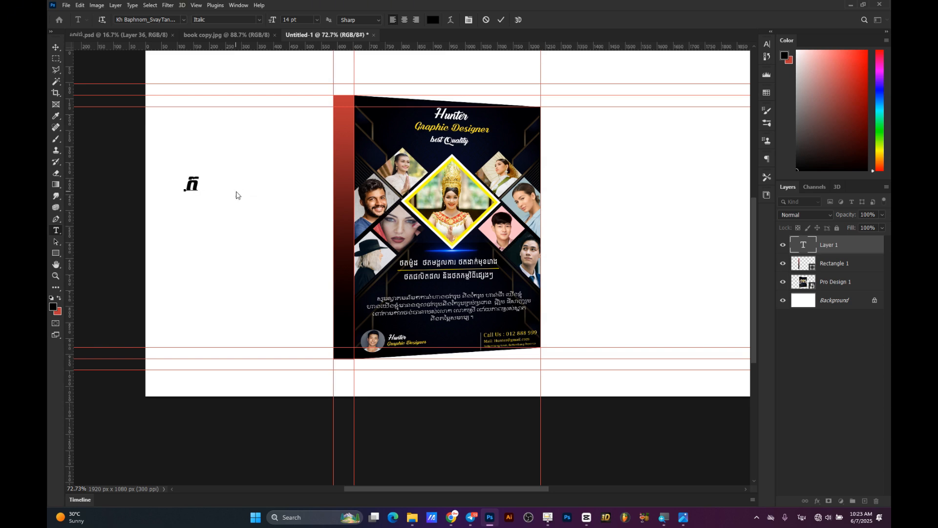
{"action": "type", "text": "ញ្ចប់ធ"}
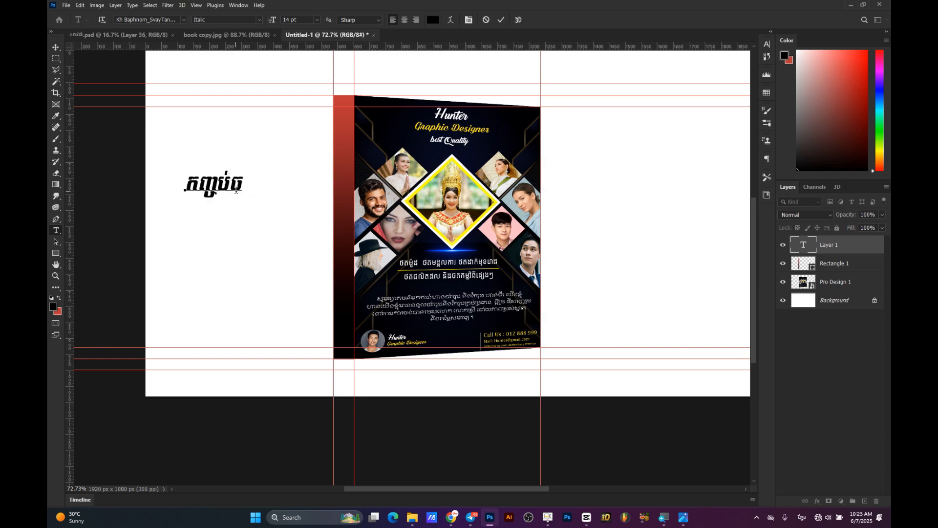
{"action": "type", "text": "តួបពិ"}
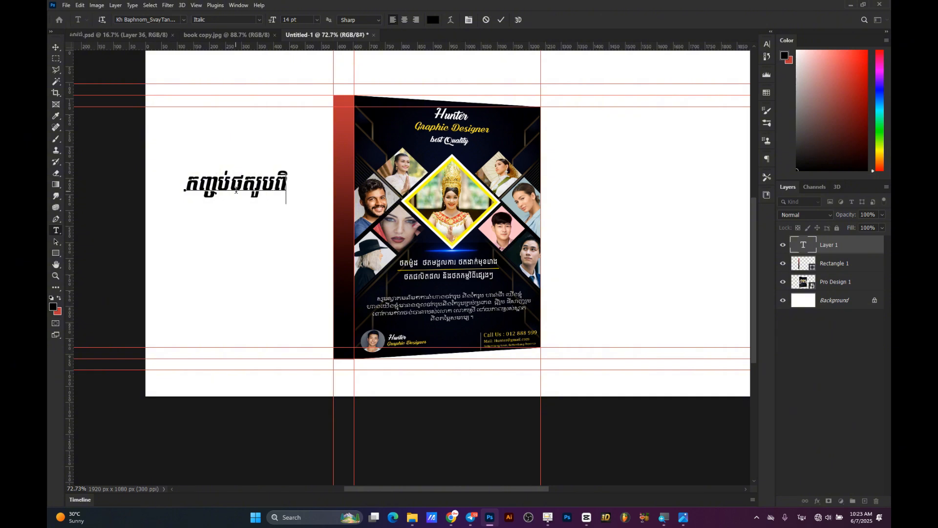
{"action": "type", "text": "សេ ២០២៥"}
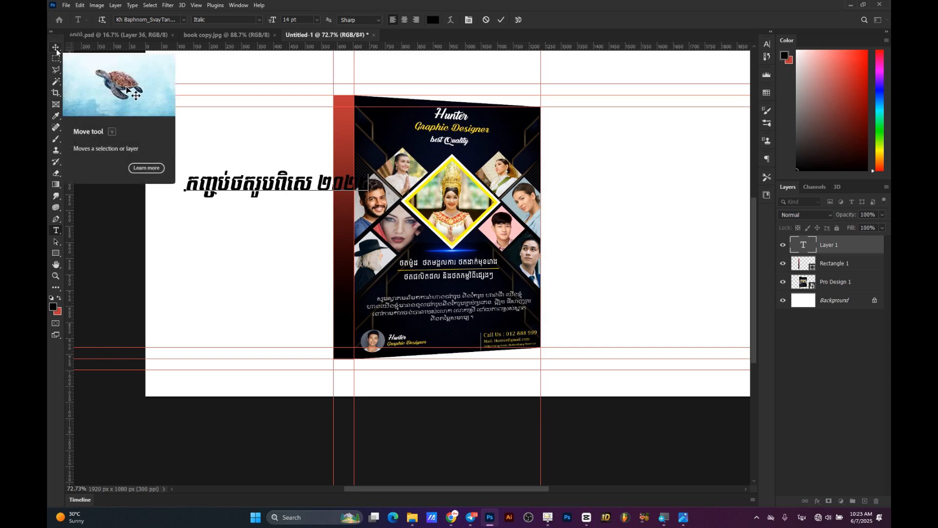
Insert the missing ស so the text reads "កញ្ចប់ថតរូបពិសេស ២០២៥", and shift it slightly away from the poster.
{"action": "left_click", "coordinate": [307, 180]}
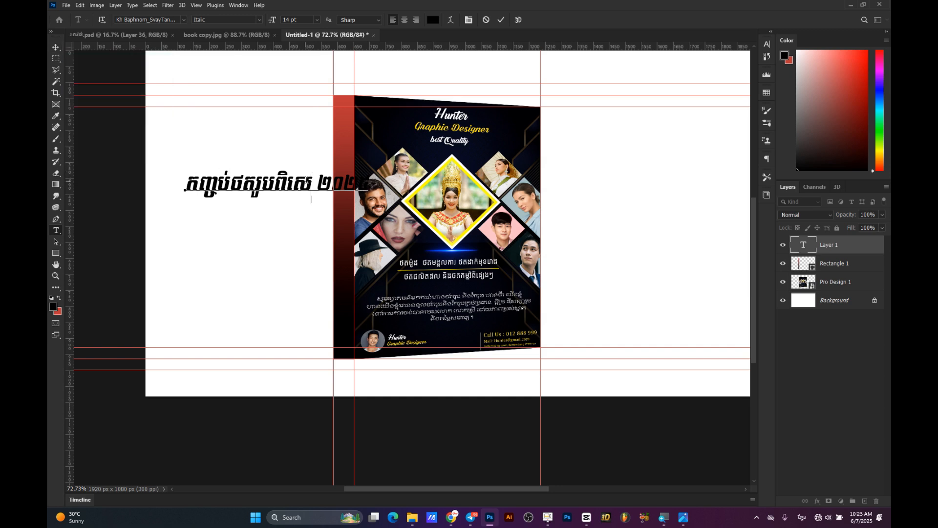
{"action": "type", "text": "ស"}
{"action": "left_click", "coordinate": [56, 48]}
{"action": "left_click_drag", "start_coordinate": [314, 184], "coordinate": [290, 187]}
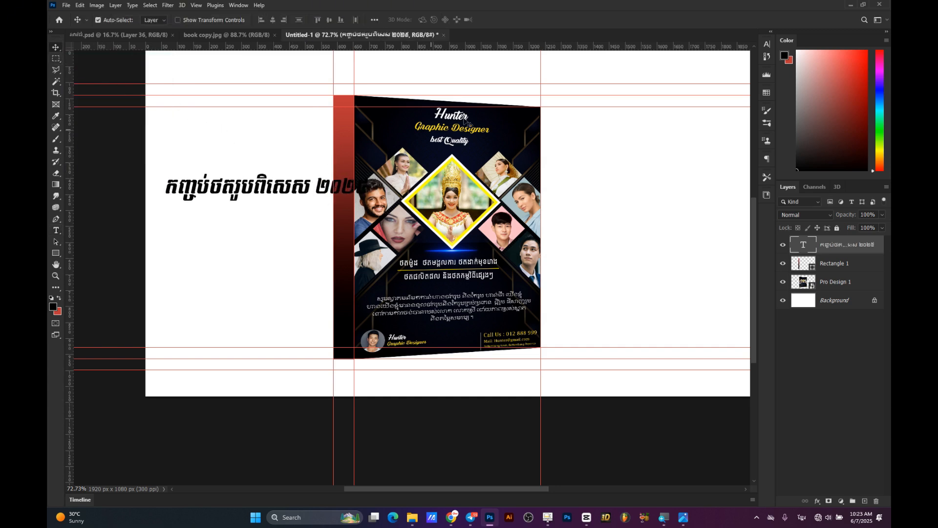
Change the Khmer text's color to white (ffffff).
{"action": "left_click", "coordinate": [766, 46]}
{"action": "left_click", "coordinate": [742, 102]}
{"action": "left_click", "coordinate": [514, 165]}
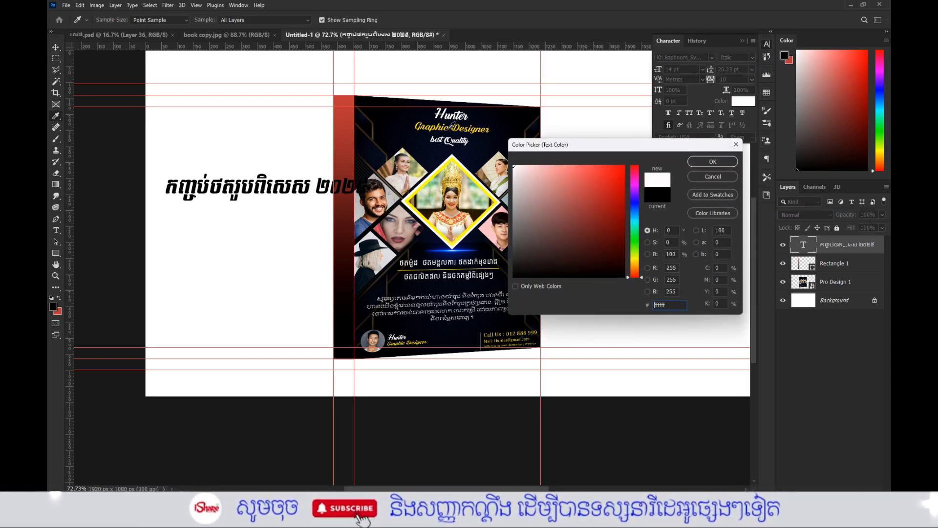
{"action": "left_click", "coordinate": [711, 162]}
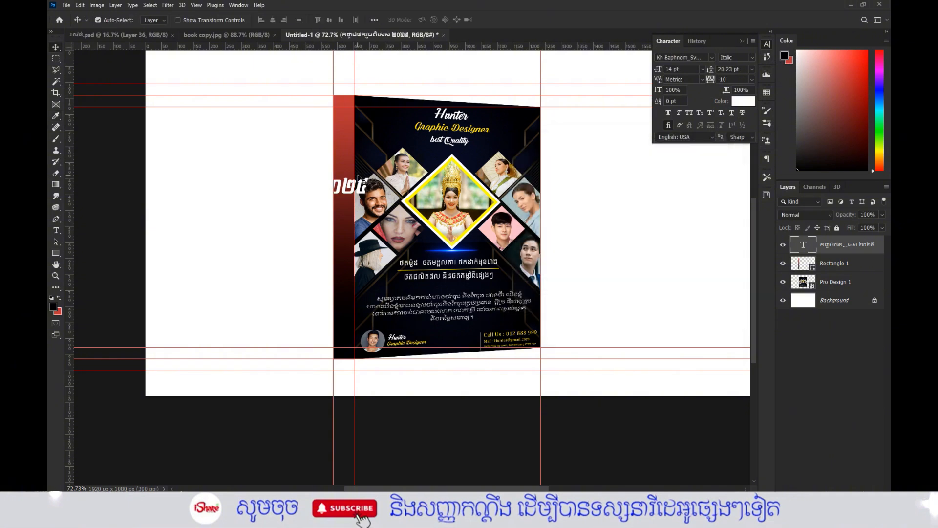
Free-transform the white Khmer text, rotating it 90° clockwise and placing it over the gradient spine.
{"action": "key", "text": "ctrl+t"}
{"action": "left_click_drag", "start_coordinate": [292, 131], "coordinate": [352, 240]}
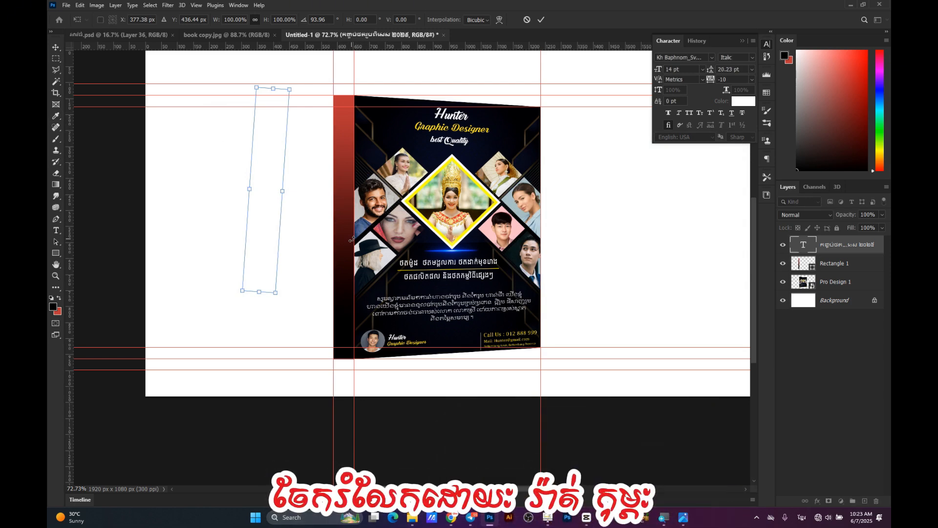
{"action": "key", "text": "ctrl+z"}
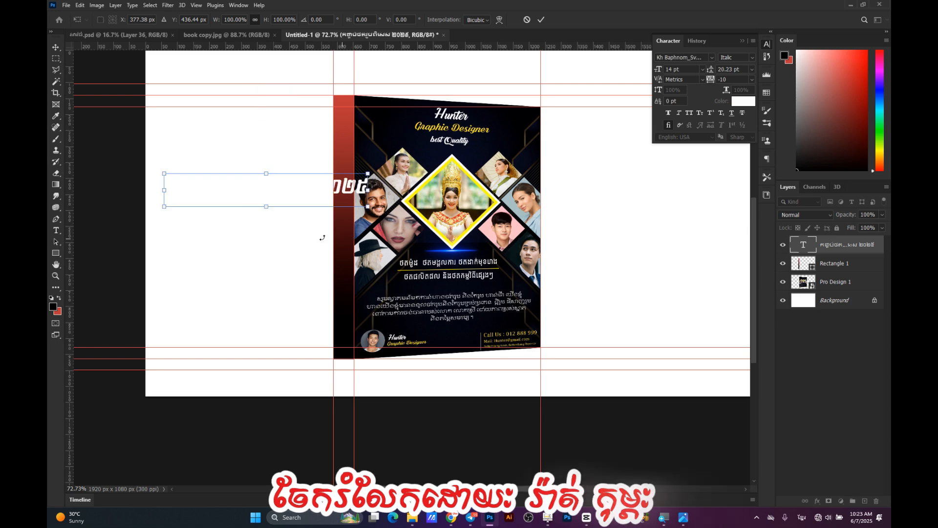
{"action": "right_click", "coordinate": [322, 191]}
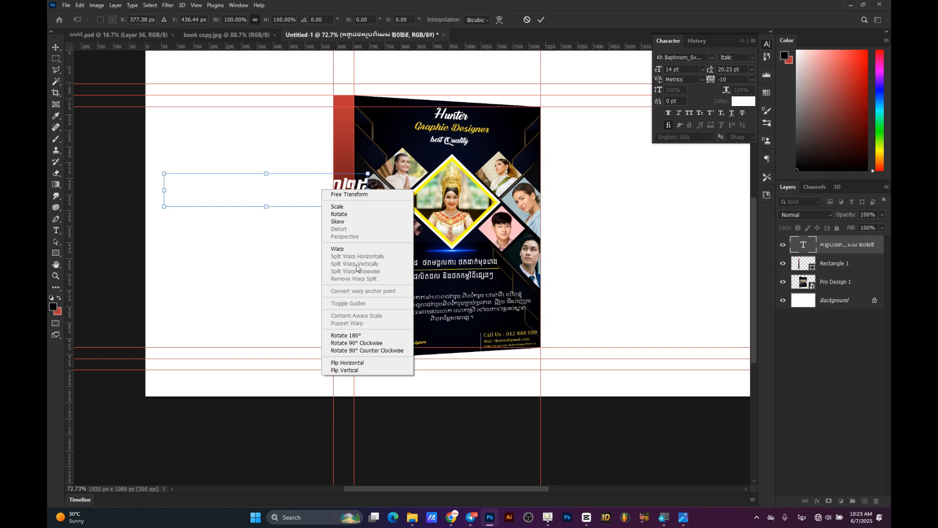
{"action": "left_click", "coordinate": [283, 194]}
{"action": "left_click_drag", "start_coordinate": [287, 191], "coordinate": [455, 136]}
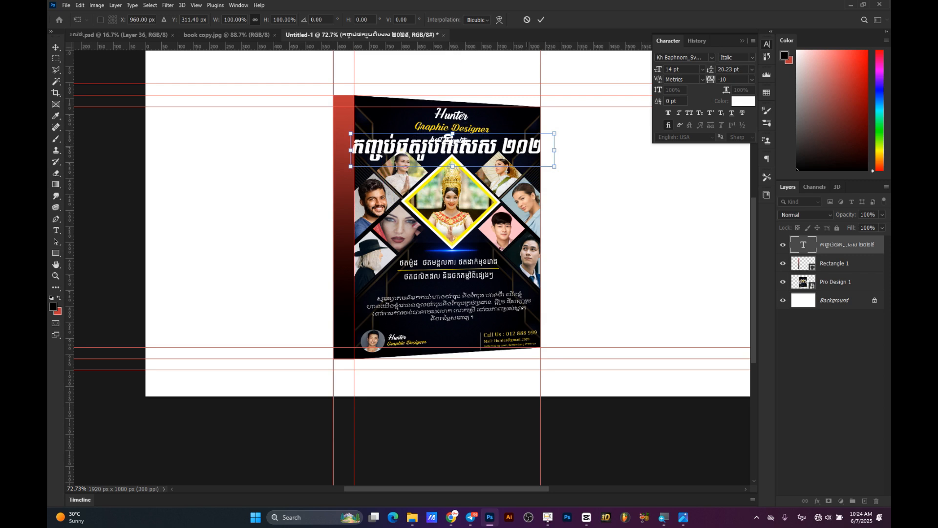
{"action": "right_click", "coordinate": [510, 148]}
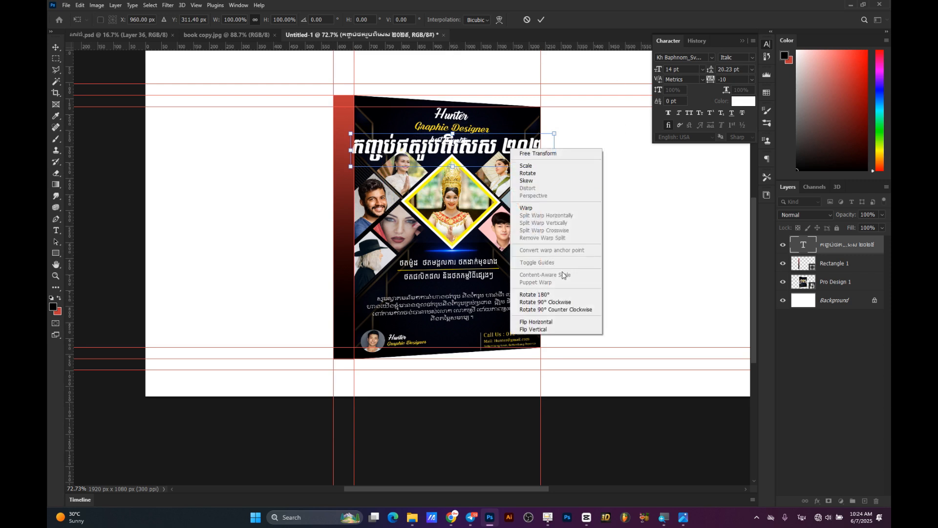
{"action": "left_click", "coordinate": [562, 302]}
{"action": "left_click_drag", "start_coordinate": [467, 185], "coordinate": [350, 236]}
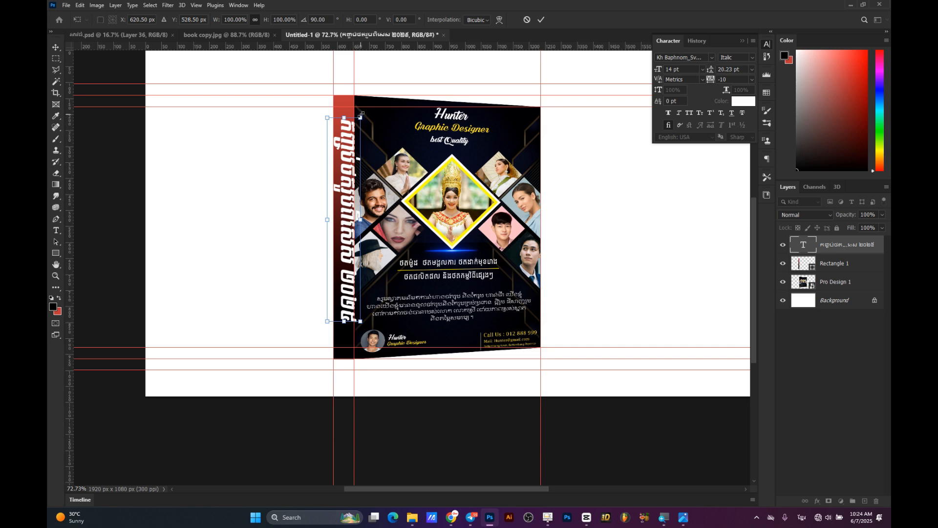
Scale the rotated text to about 70% around its center, center it on the spine and apply the transform.
{"action": "left_click_drag", "start_coordinate": [362, 114], "coordinate": [355, 147]}
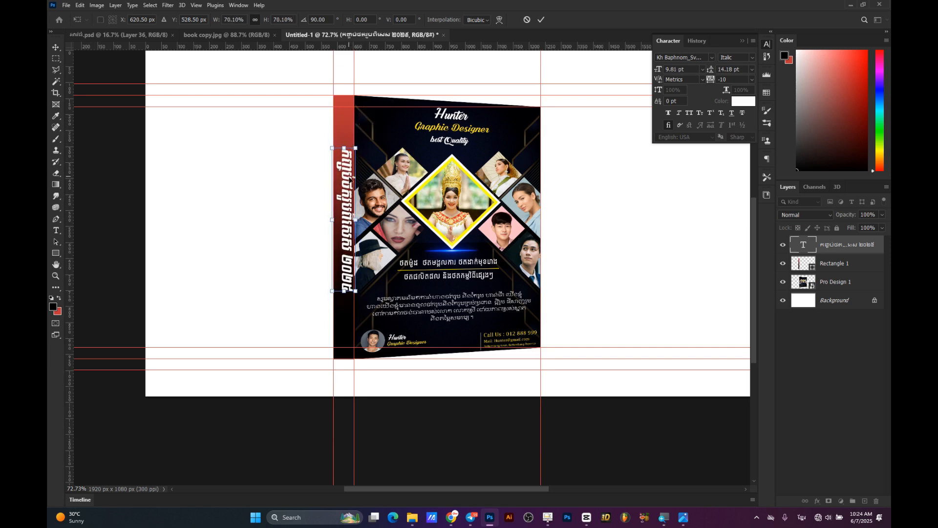
{"action": "left_click_drag", "start_coordinate": [345, 185], "coordinate": [342, 185]}
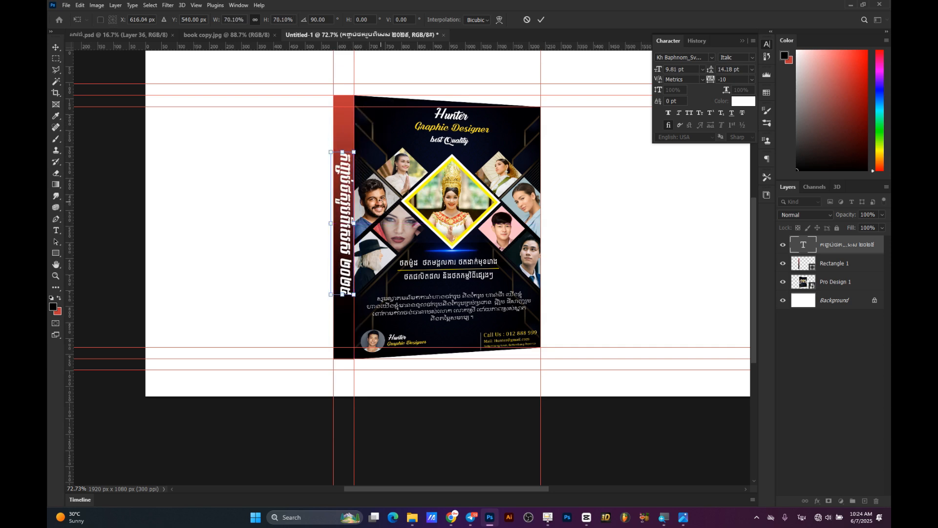
{"action": "key", "text": "Return"}
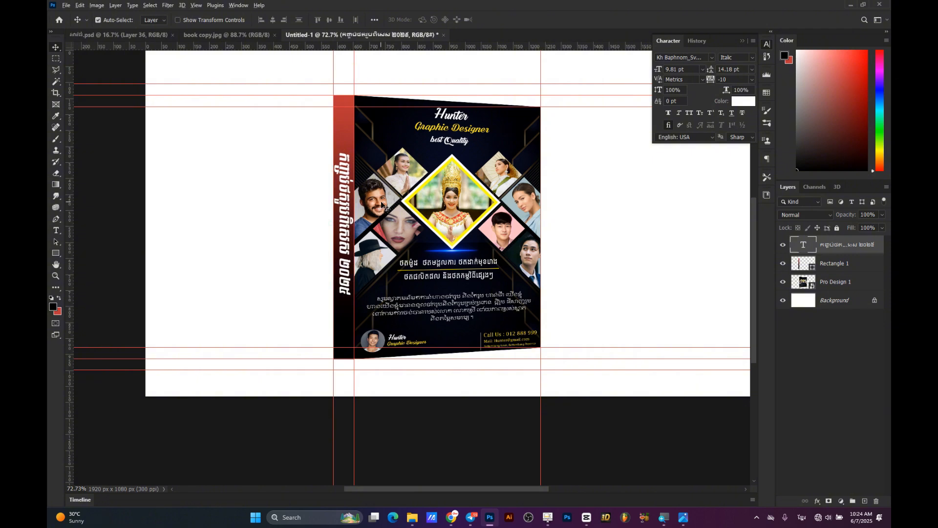
Scale the spine text down further to about 92% so it fits within the spine's width.
{"action": "scroll", "coordinate": [381, 205], "scroll_direction": "up", "scroll_amount": 3}
{"action": "key", "text": "ctrl+t"}
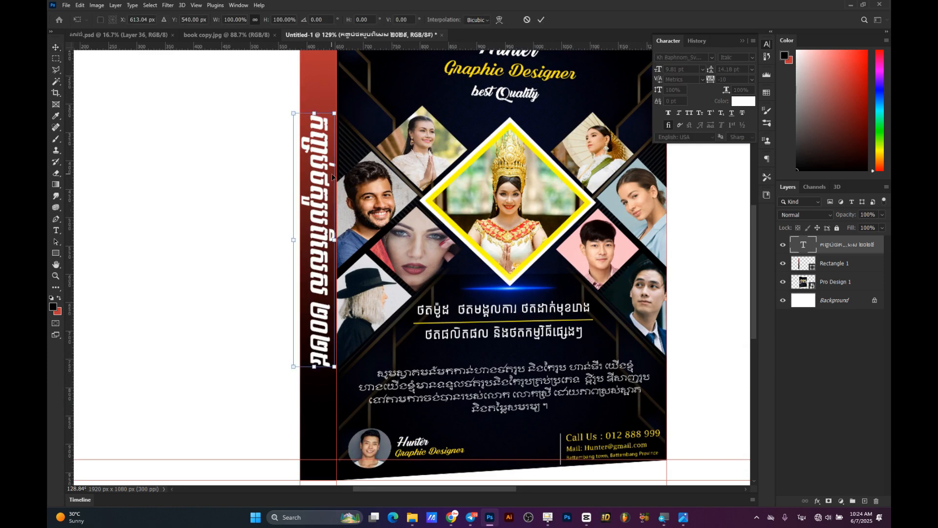
{"action": "left_click_drag", "start_coordinate": [335, 114], "coordinate": [334, 125]}
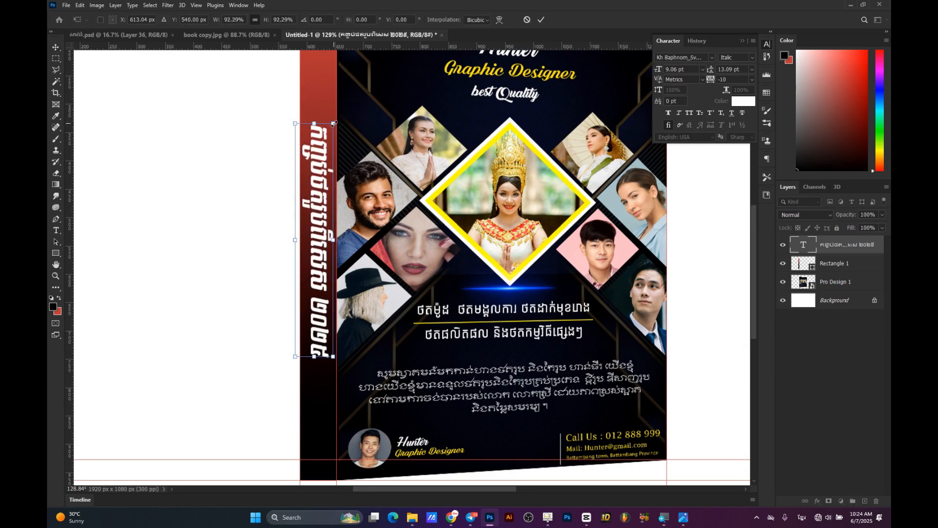
{"action": "key", "text": "Return"}
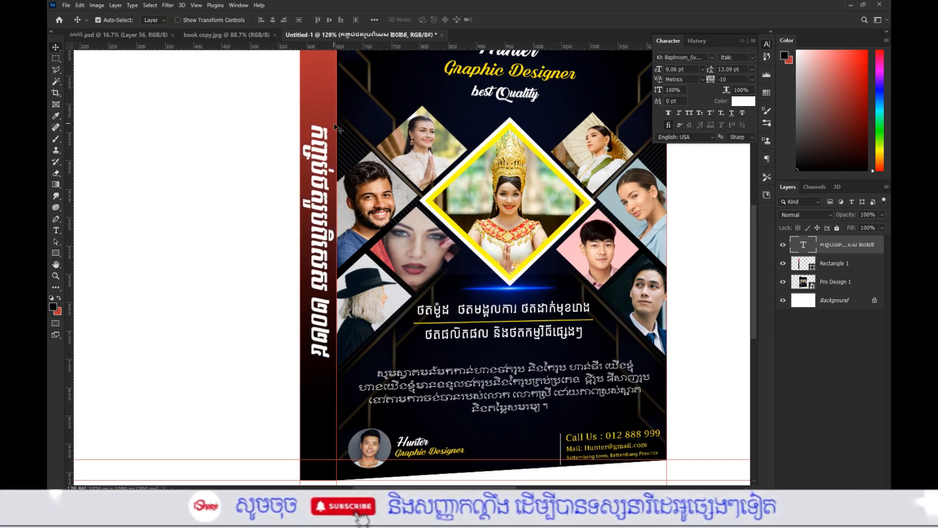
Merge the Khmer text layer and the Rectangle 1 layer into a single spine layer.
{"action": "left_click", "coordinate": [841, 264]}
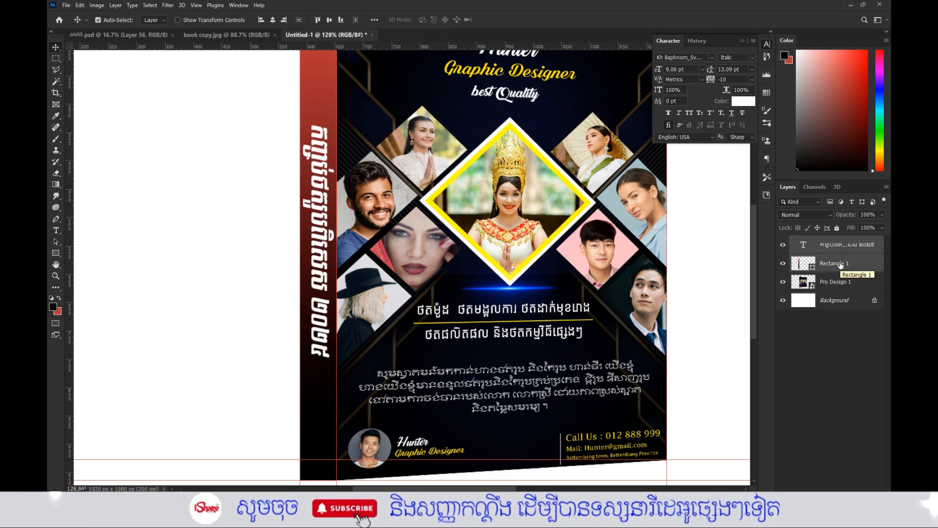
{"action": "key", "text": "Delete"}
{"action": "scroll", "coordinate": [305, 183], "scroll_direction": "down", "scroll_amount": 3}
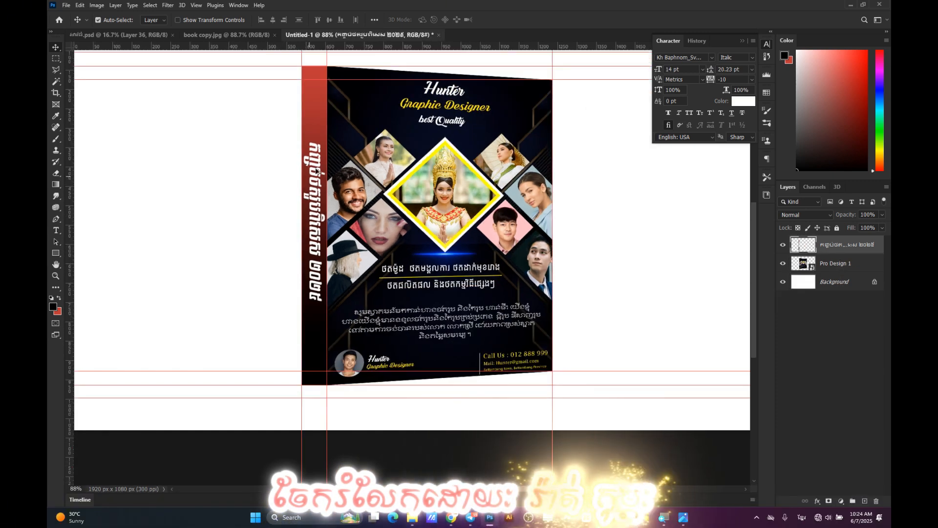
Apply a Perspective transform to the merged spine, tapering its outer edge inward to the third upper and first lower horizontal guides.
{"action": "key", "text": "ctrl+t"}
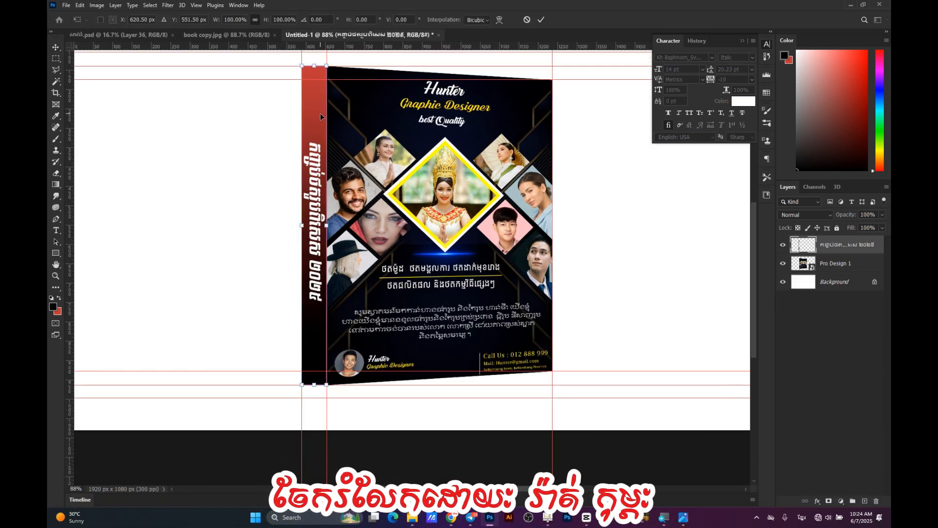
{"action": "right_click", "coordinate": [320, 113]}
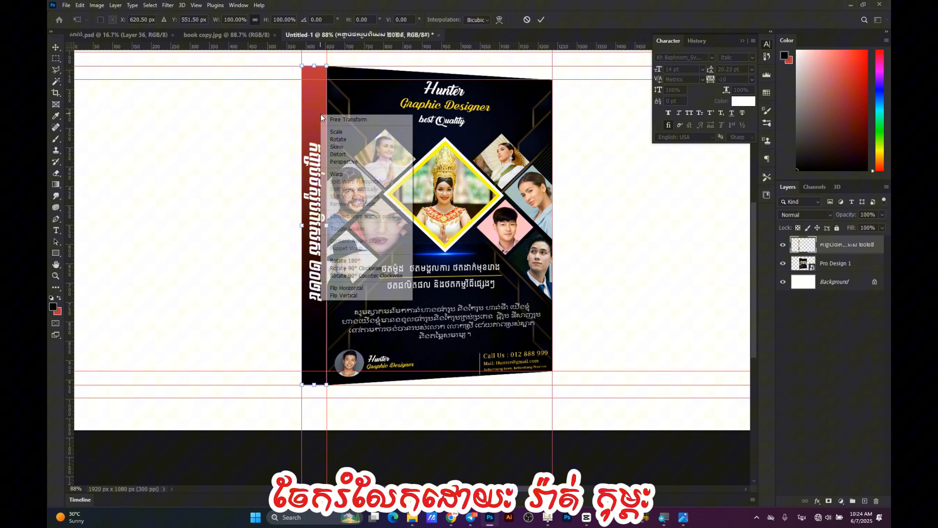
{"action": "left_click", "coordinate": [358, 162]}
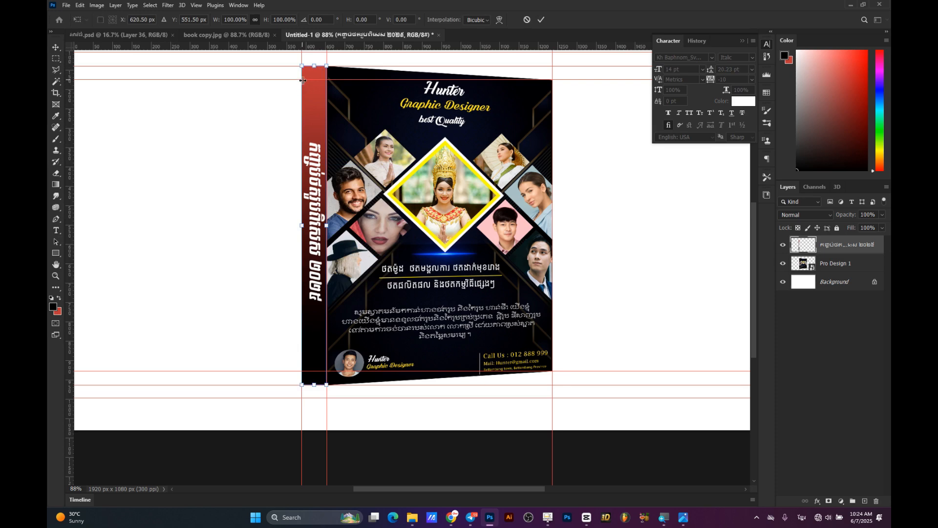
{"action": "left_click_drag", "start_coordinate": [301, 68], "coordinate": [302, 82]}
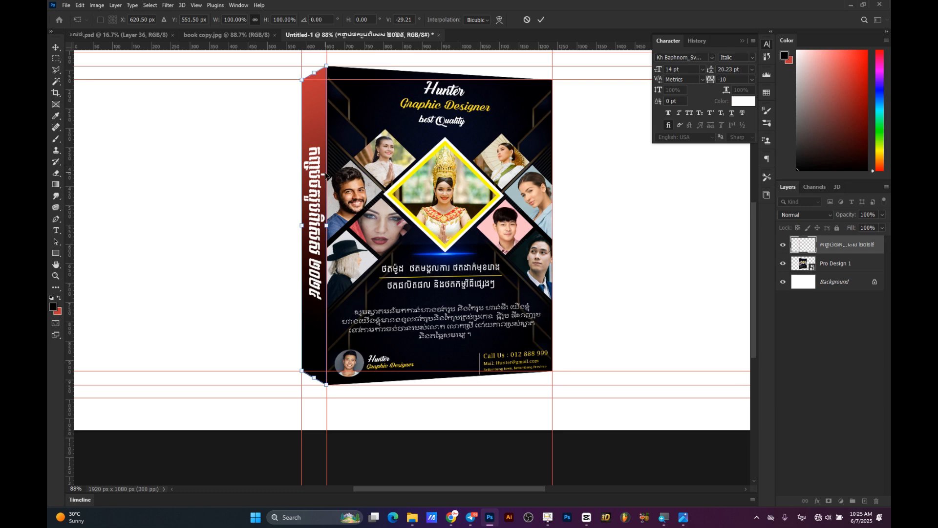
{"action": "key", "text": "Return"}
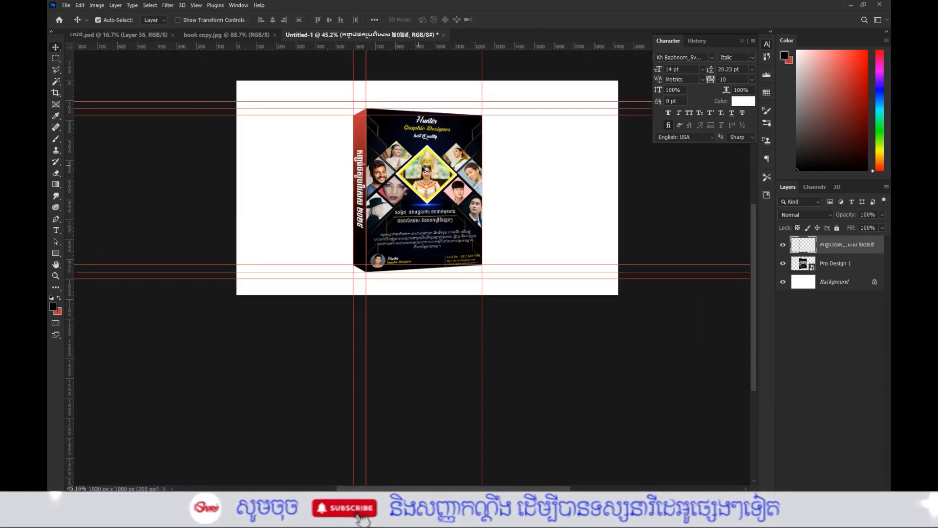
Add a light gray Solid Color fill layer directly above the Background layer and lock it.
{"action": "scroll", "coordinate": [435, 174], "scroll_direction": "down", "scroll_amount": 4}
{"action": "scroll", "coordinate": [433, 171], "scroll_direction": "up", "scroll_amount": 2}
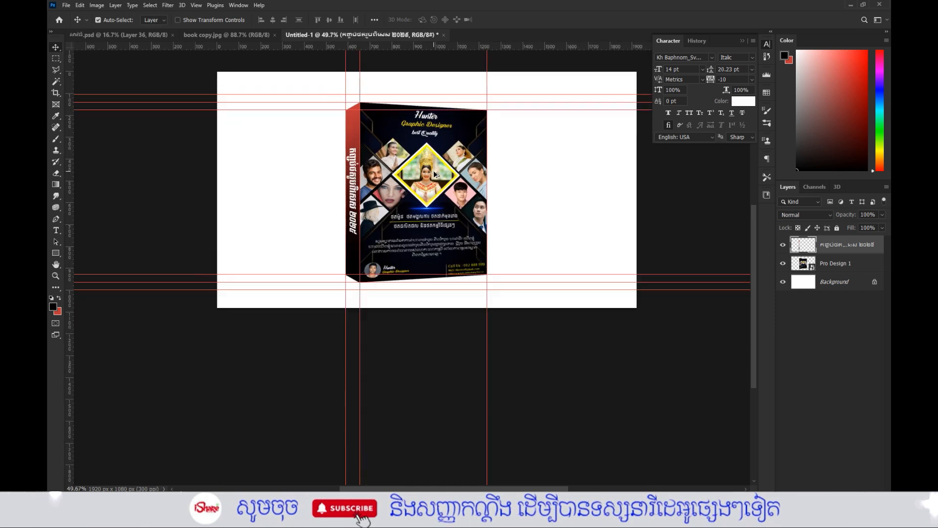
{"action": "left_click", "coordinate": [827, 372]}
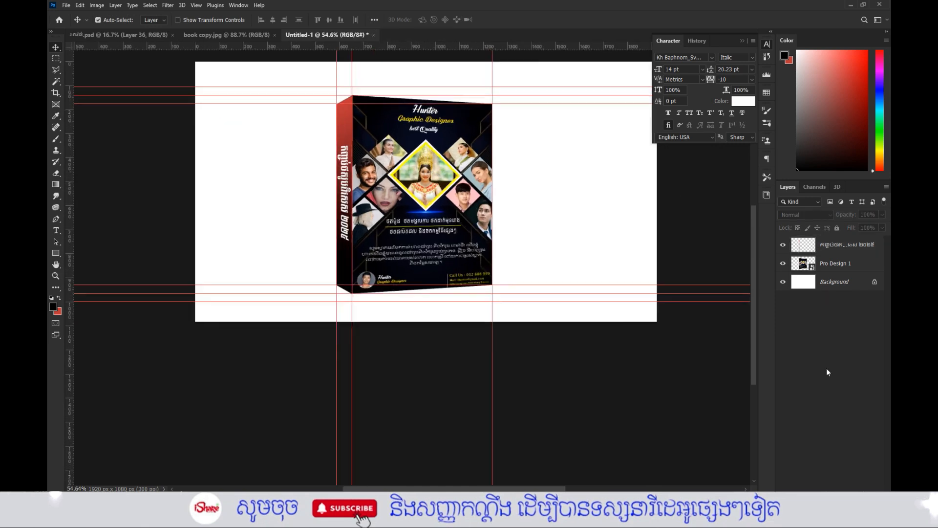
{"action": "left_click", "coordinate": [848, 275]}
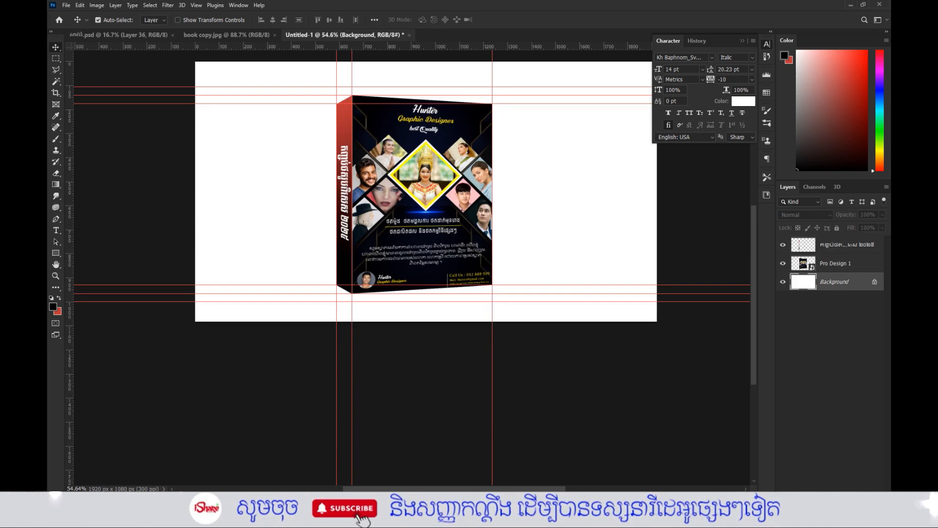
{"action": "left_click", "coordinate": [841, 501]}
{"action": "left_click", "coordinate": [833, 342]}
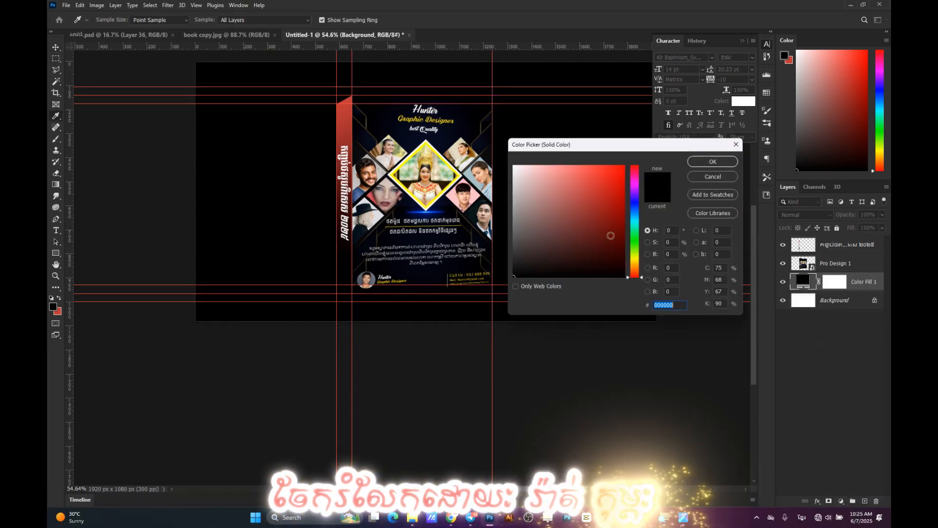
{"action": "left_click_drag", "start_coordinate": [610, 235], "coordinate": [514, 192]}
{"action": "left_click", "coordinate": [704, 162]}
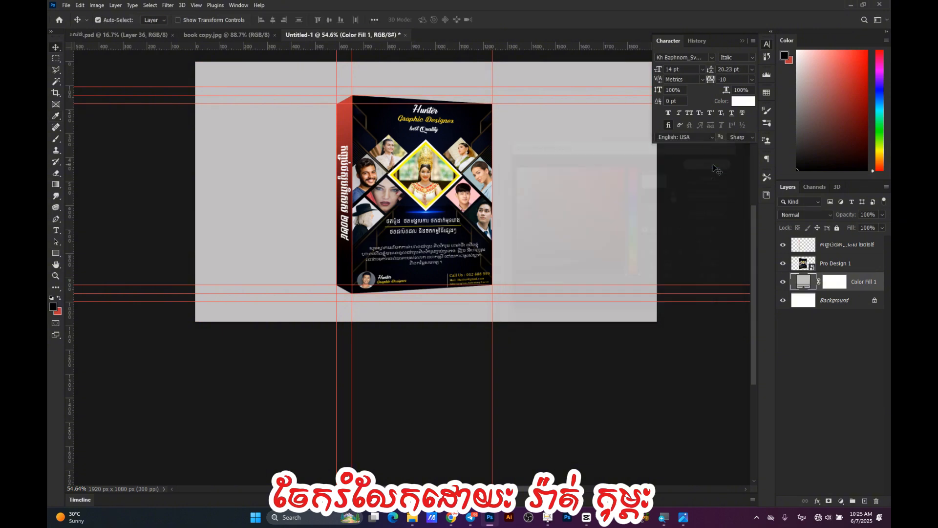
{"action": "left_click", "coordinate": [836, 228]}
{"action": "scroll", "coordinate": [462, 270], "scroll_direction": "up", "scroll_amount": 2}
{"action": "scroll", "coordinate": [462, 270], "scroll_direction": "up", "scroll_amount": 3}
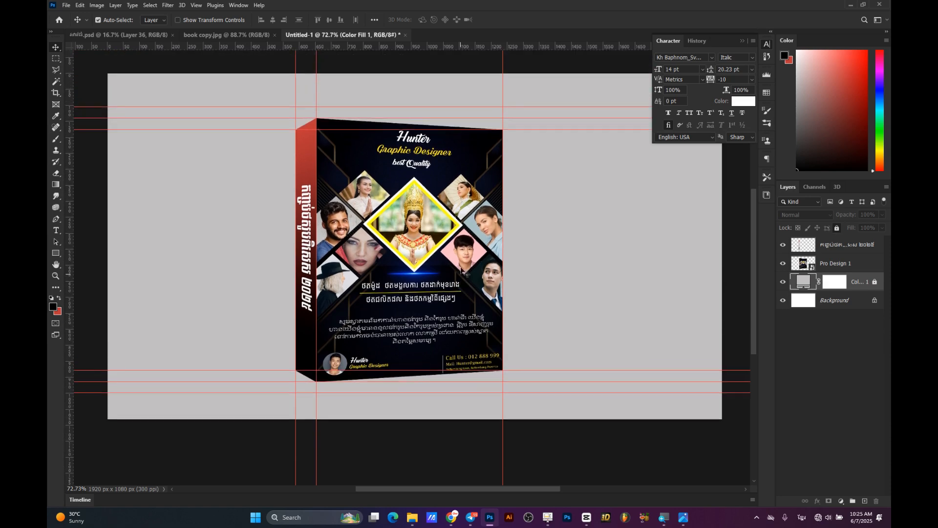
Check the reference box in book copy.jpg, and duplicate the Pro Design 1 layer in the mockup document.
{"action": "scroll", "coordinate": [325, 403], "scroll_direction": "up", "scroll_amount": 4}
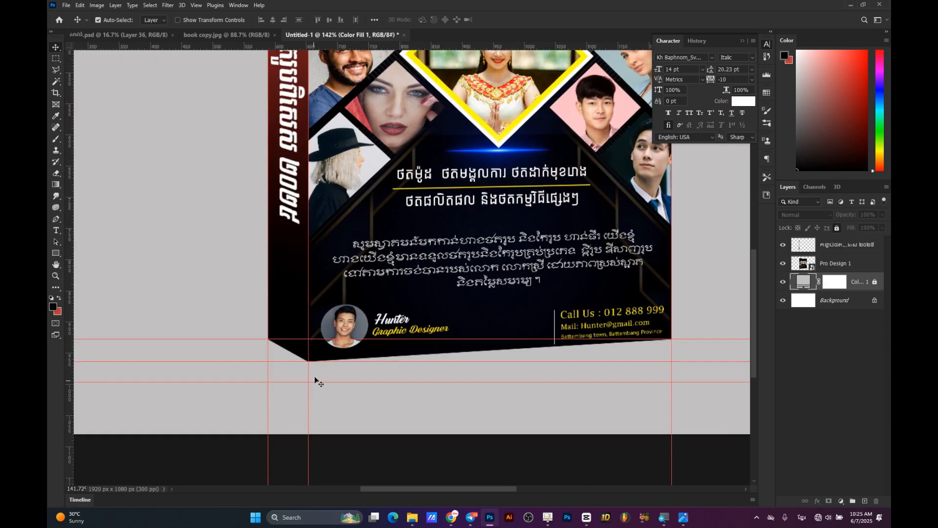
{"action": "left_click", "coordinate": [223, 35]}
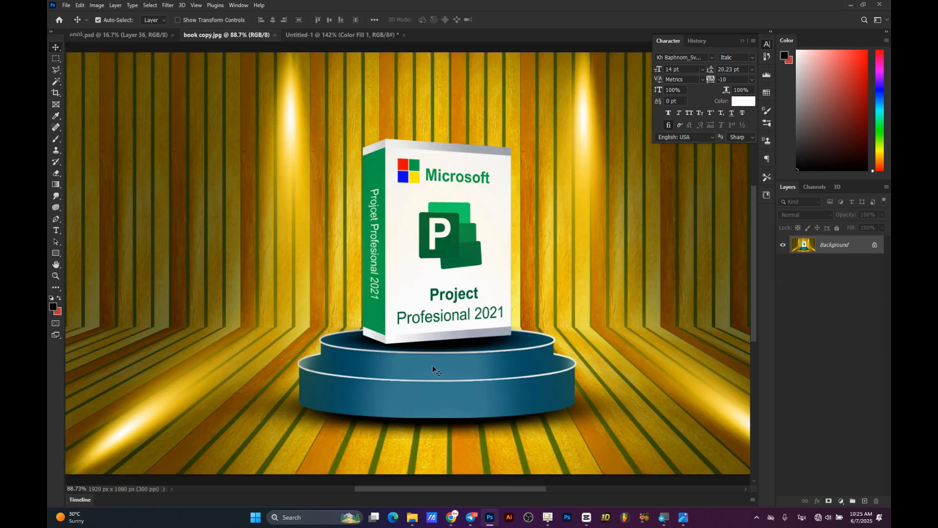
{"action": "left_click", "coordinate": [306, 36]}
{"action": "scroll", "coordinate": [439, 262], "scroll_direction": "down", "scroll_amount": 2}
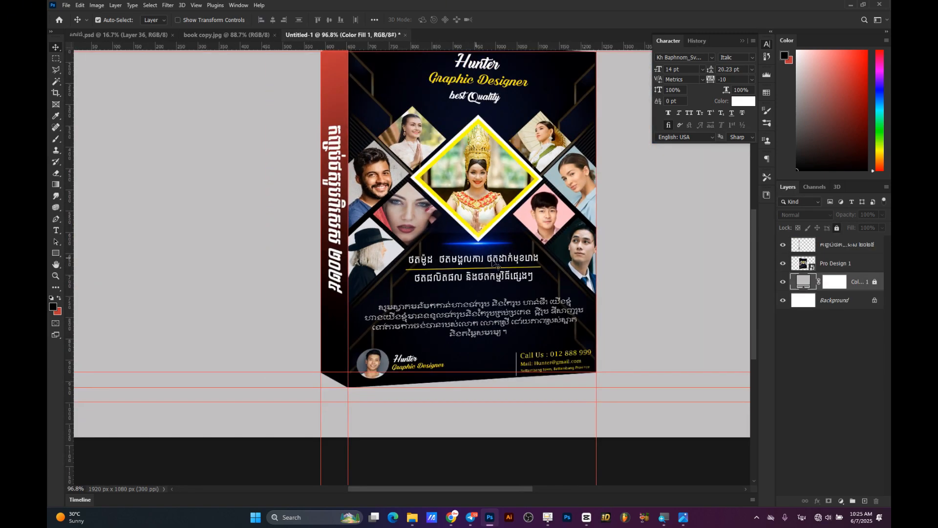
{"action": "left_click", "coordinate": [855, 271]}
{"action": "scroll", "coordinate": [611, 292], "scroll_direction": "up", "scroll_amount": 3}
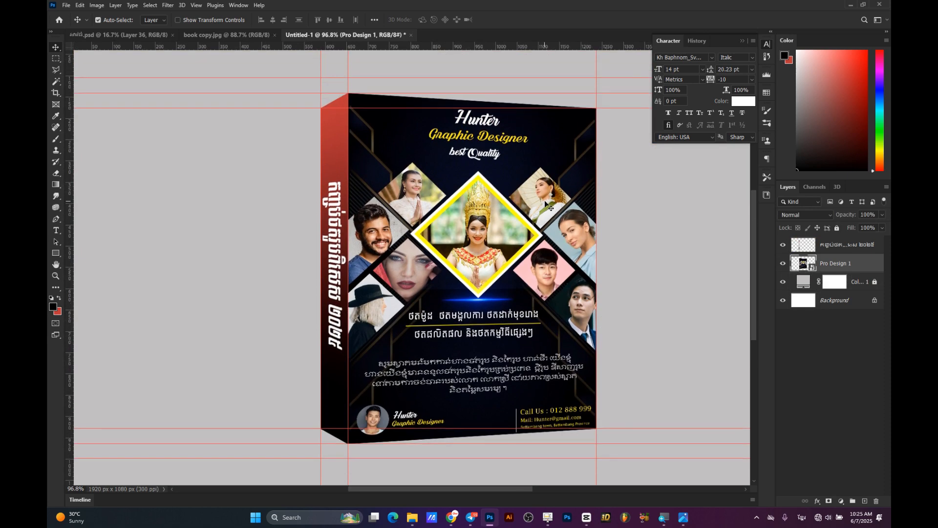
{"action": "key", "text": "ctrl+j"}
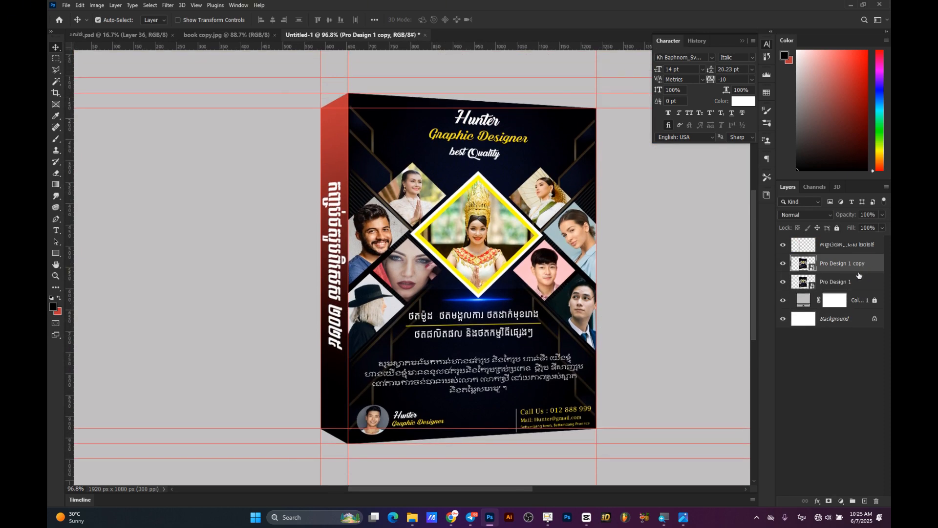
Try to shift the original Pro Design 1 poster out from under its duplicate.
{"action": "left_click_drag", "start_coordinate": [472, 184], "coordinate": [212, 180]}
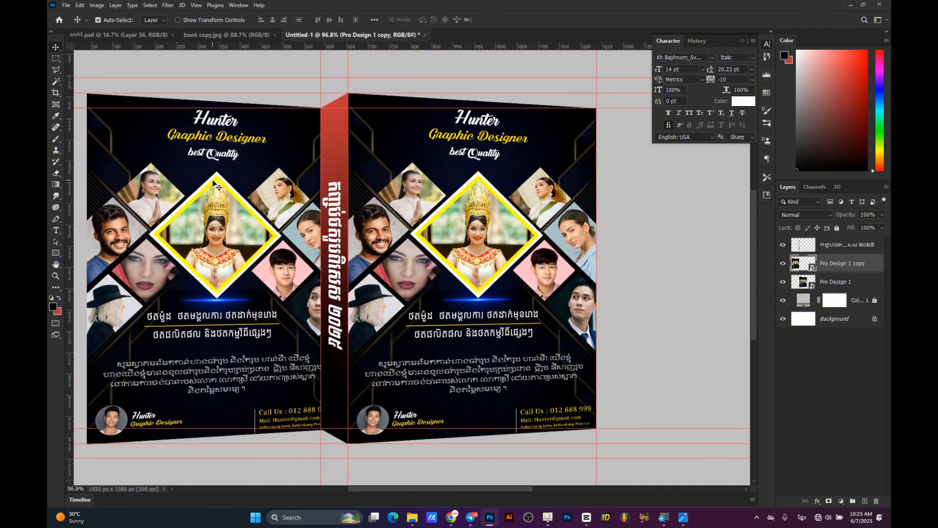
{"action": "key", "text": "ctrl+z"}
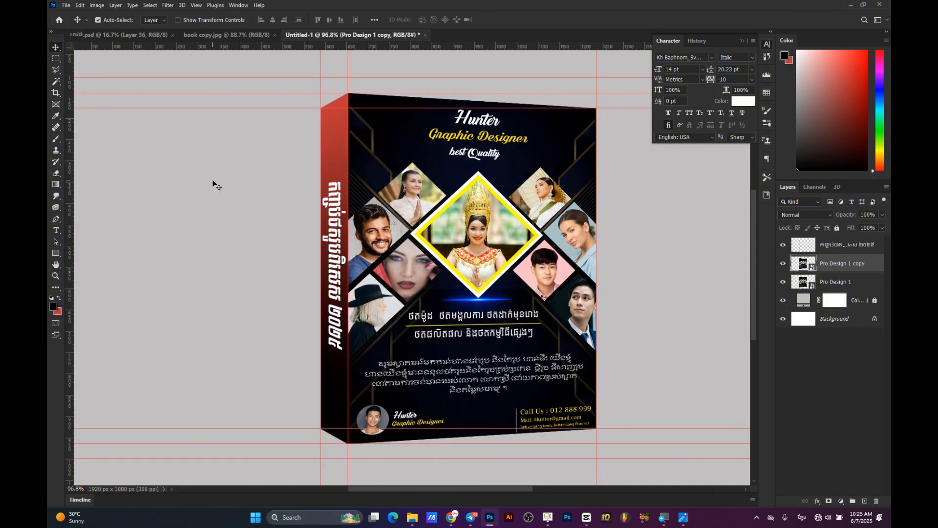
{"action": "left_click", "coordinate": [874, 284]}
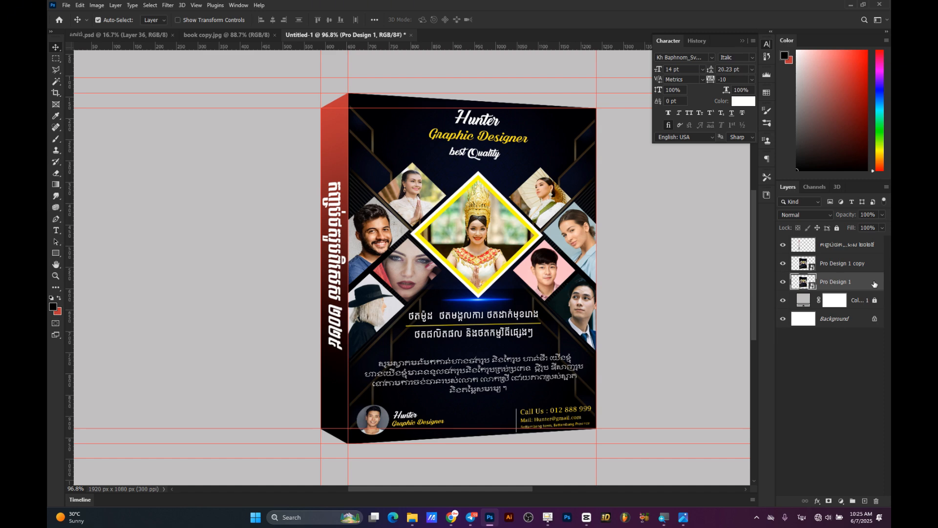
{"action": "left_click_drag", "start_coordinate": [529, 145], "coordinate": [381, 108]}
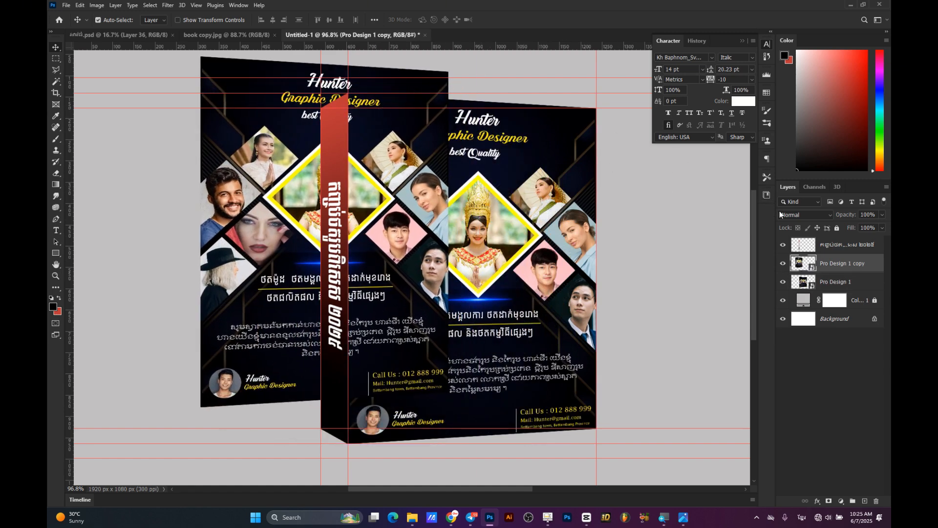
{"action": "left_click", "coordinate": [839, 286]}
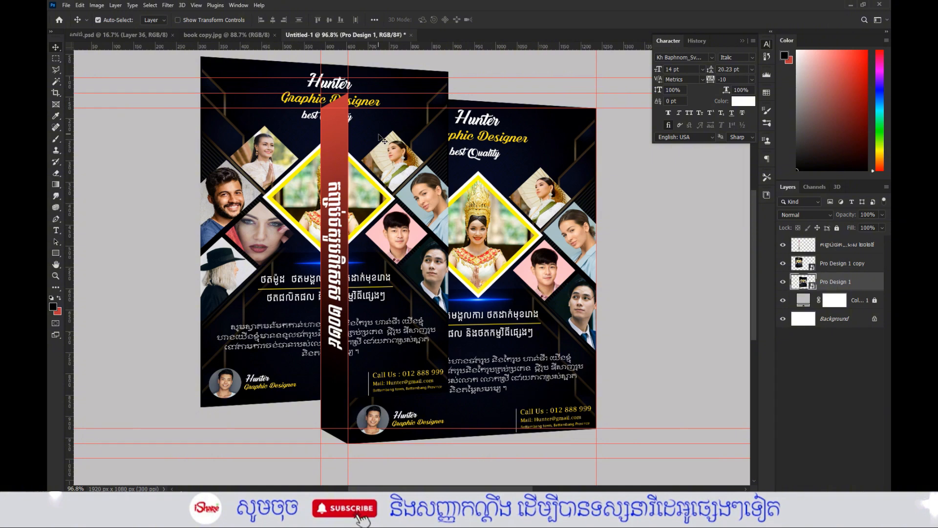
{"action": "left_click_drag", "start_coordinate": [390, 148], "coordinate": [447, 169]}
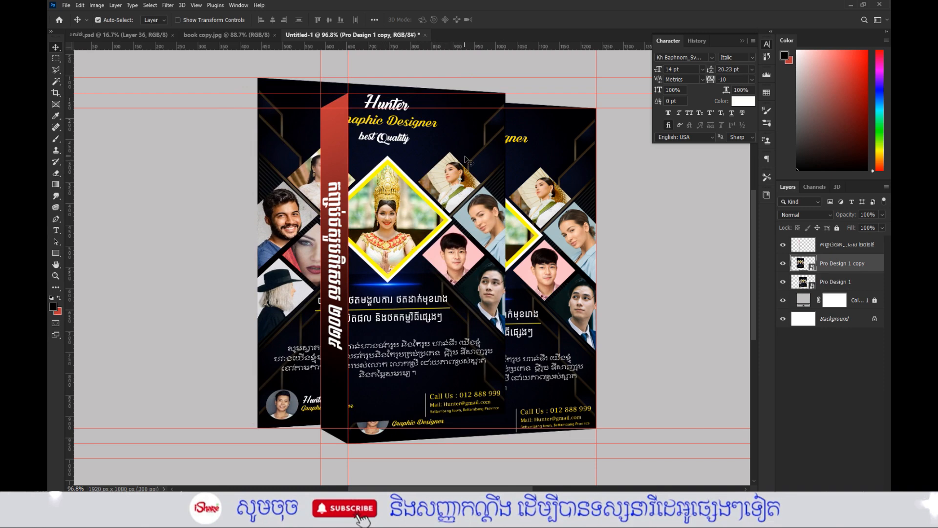
Rename the duplicate poster layer as ១ and the original poster layer as ២.
{"action": "double_click", "coordinate": [843, 263]}
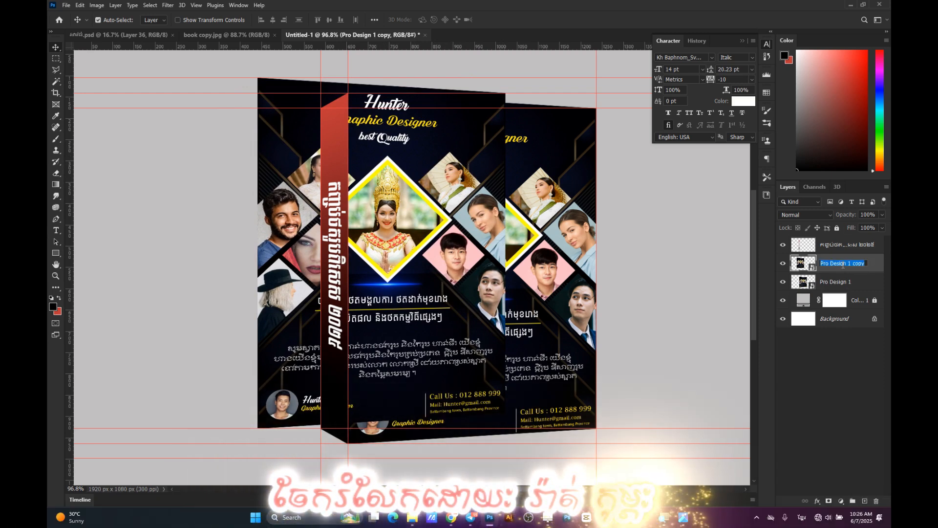
{"action": "type", "text": "១"}
{"action": "left_click", "coordinate": [831, 280]}
{"action": "double_click", "coordinate": [831, 281]}
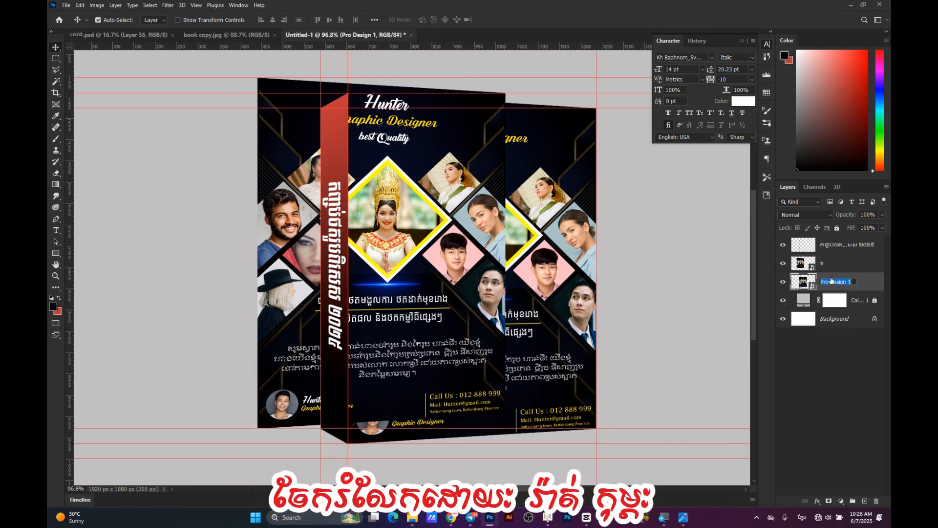
{"action": "type", "text": "២"}
{"action": "key", "text": "Return"}
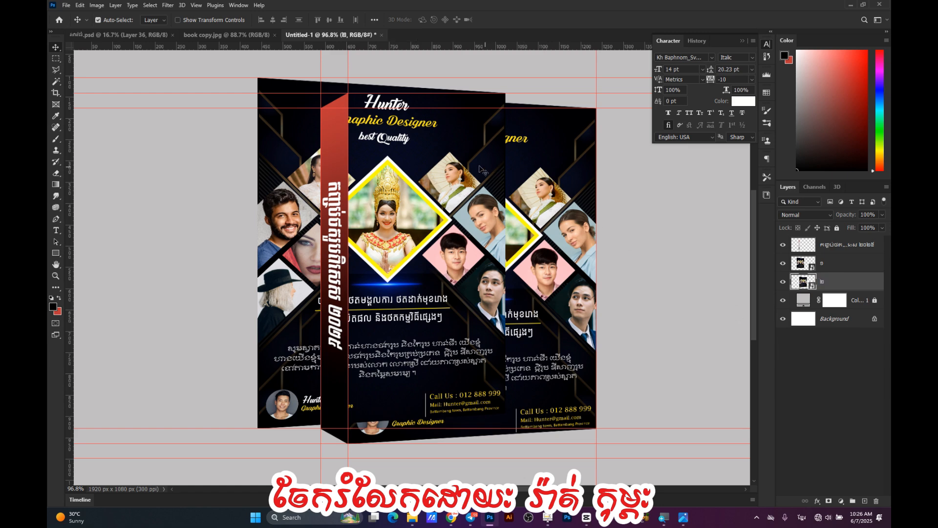
Undo the layer renames and test moves, and realign the duplicate poster exactly over the original.
{"action": "left_click_drag", "start_coordinate": [470, 163], "coordinate": [486, 133]}
{"action": "key", "text": "ctrl+z"}
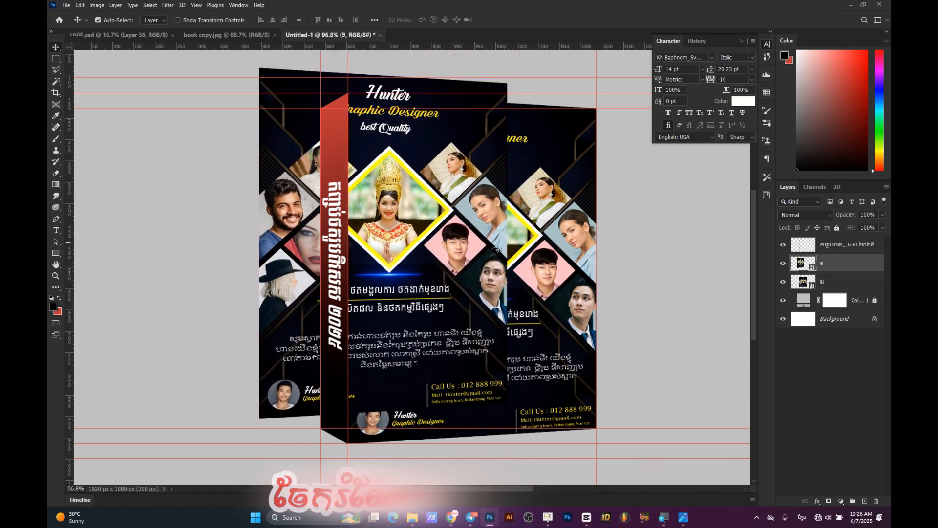
{"action": "left_click_drag", "start_coordinate": [444, 232], "coordinate": [460, 239]}
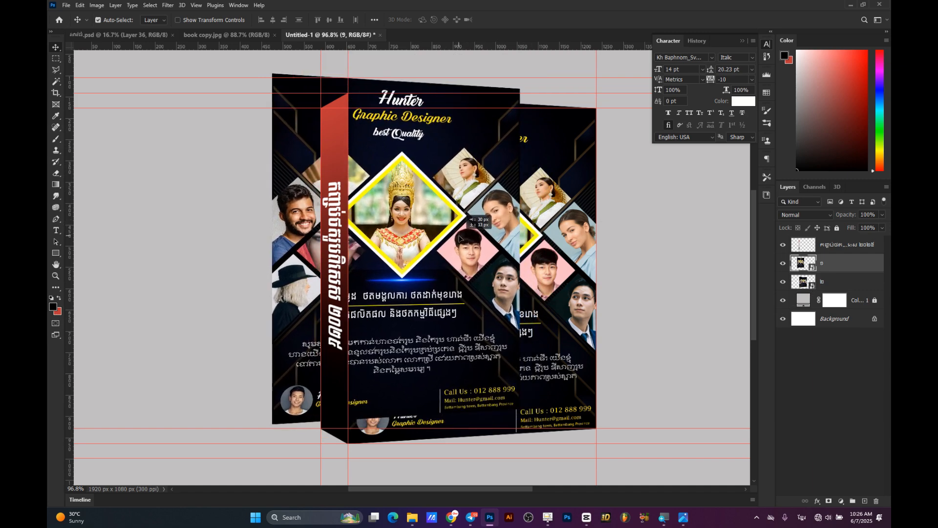
{"action": "left_click_drag", "start_coordinate": [460, 238], "coordinate": [459, 239]}
{"action": "left_click", "coordinate": [829, 285]}
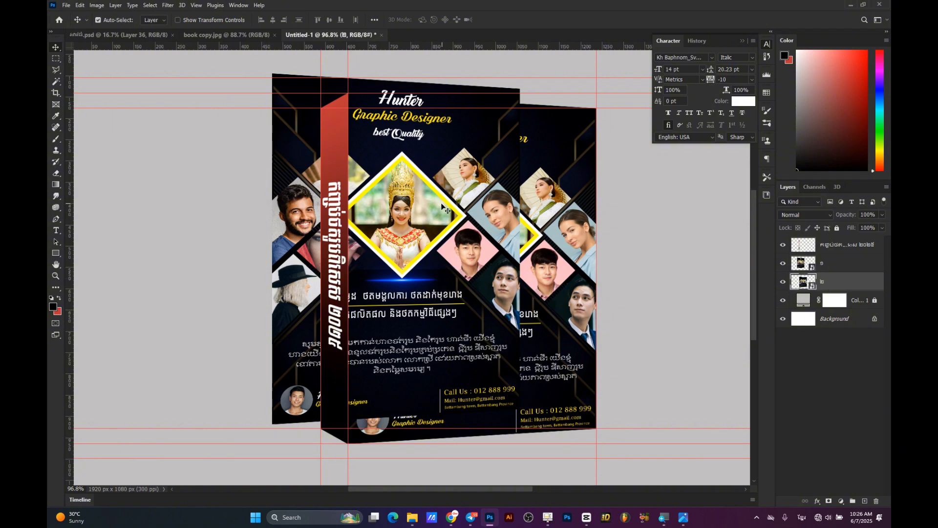
{"action": "left_click_drag", "start_coordinate": [441, 204], "coordinate": [478, 211]}
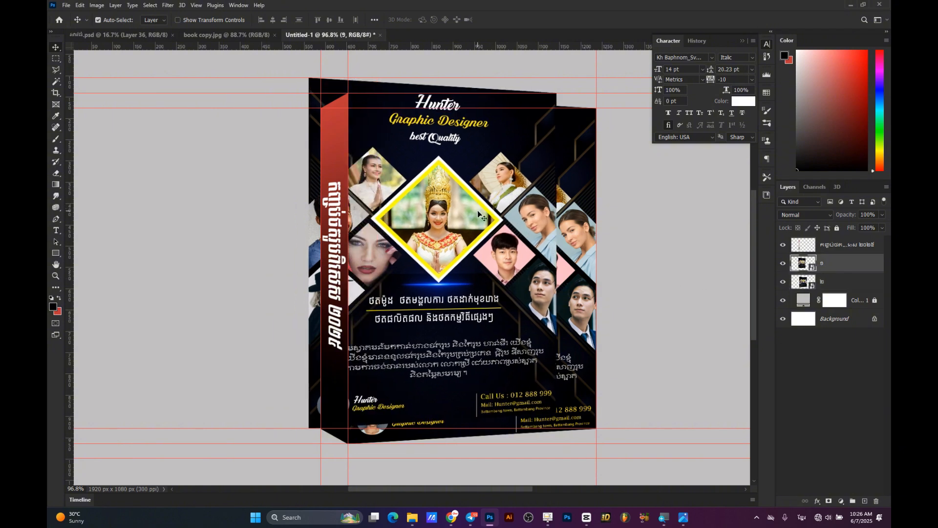
{"action": "key", "text": "ctrl+z"}
{"action": "key", "text": "ctrl+z"}
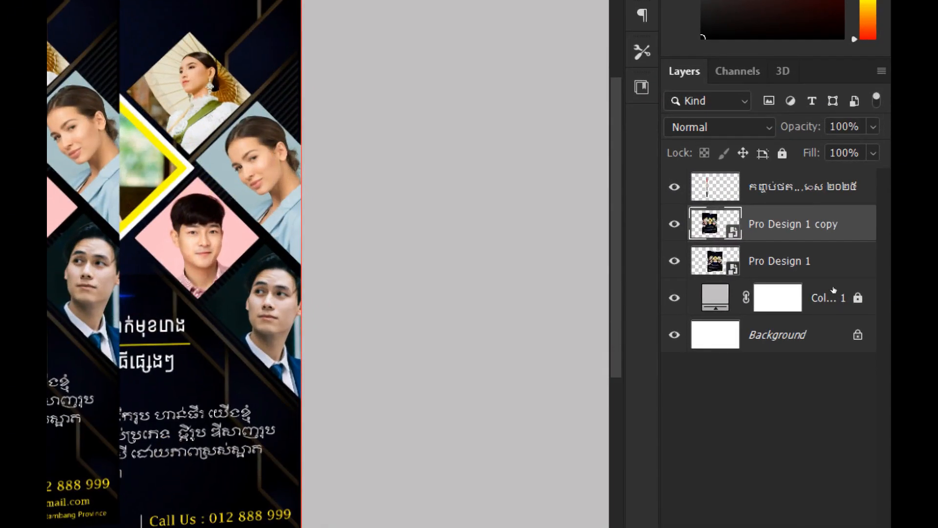
{"action": "left_click", "coordinate": [831, 267]}
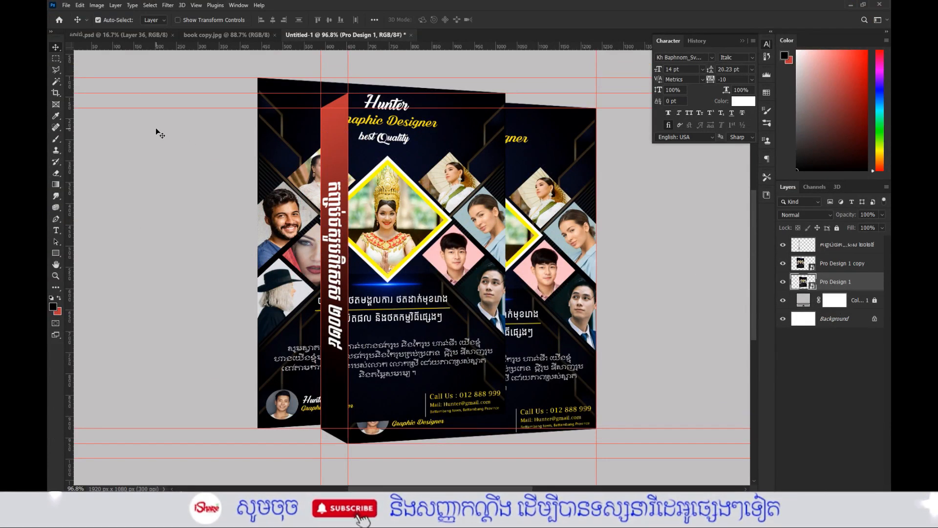
{"action": "left_click_drag", "start_coordinate": [262, 129], "coordinate": [357, 142]}
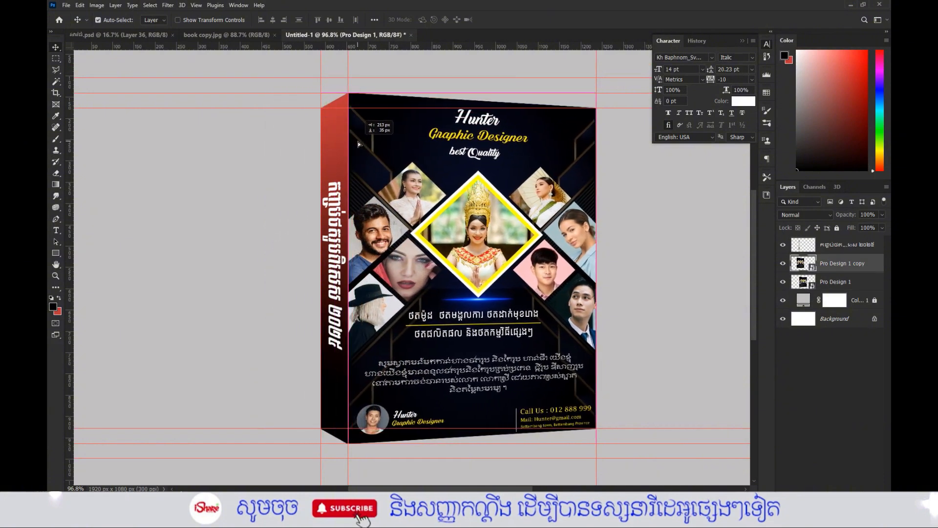
Nudge the original Pro Design 1 layer straight up until its upper corner meets the uppermost horizontal guide.
{"action": "left_click", "coordinate": [859, 288]}
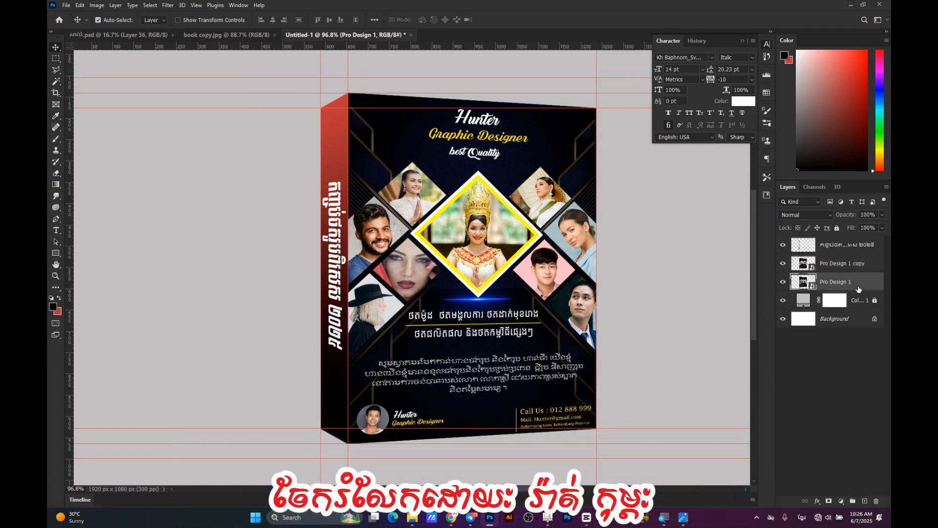
{"action": "key", "text": "shift+Up"}
{"action": "key", "text": "shift+Up"}
{"action": "key", "text": "shift+Up"}
{"action": "key", "text": "shift+Up"}
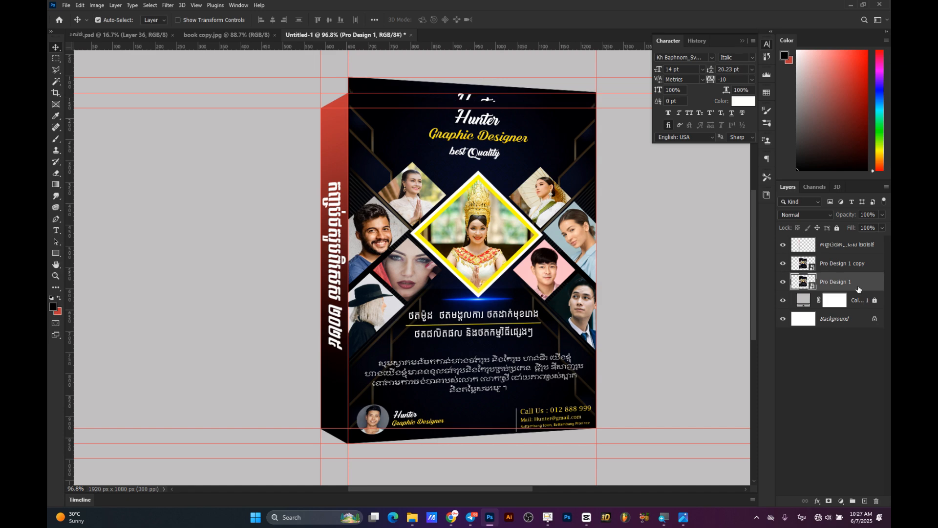
Rasterize the original Pro Design 1 layer beneath the duplicate poster.
{"action": "right_click", "coordinate": [805, 285]}
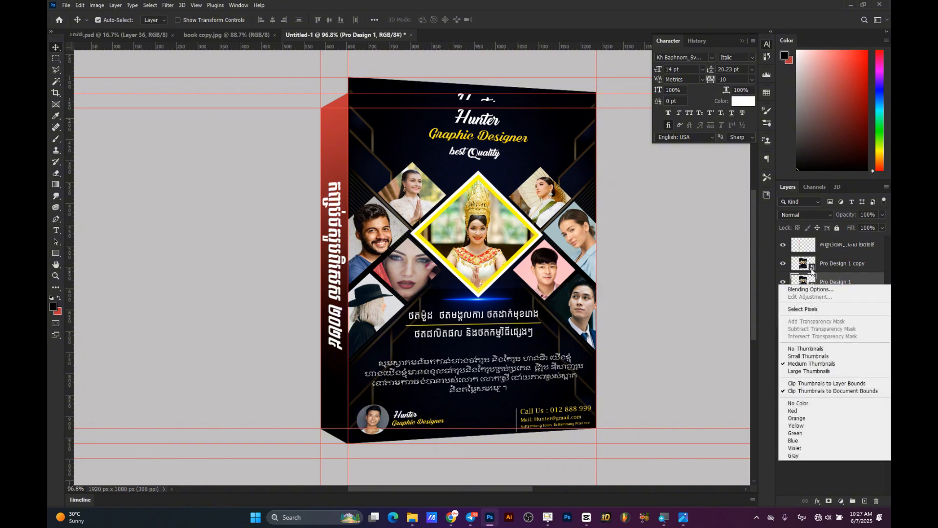
{"action": "left_click", "coordinate": [853, 281]}
{"action": "right_click", "coordinate": [852, 282]}
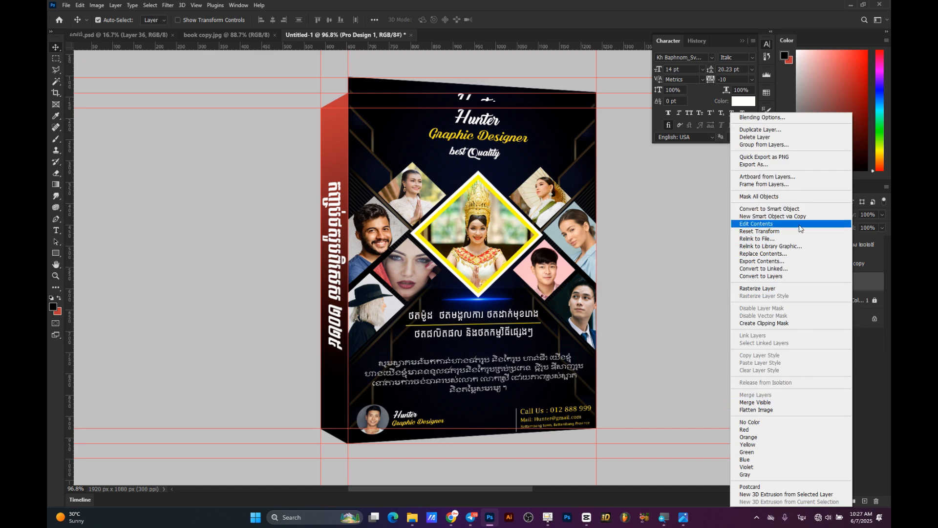
{"action": "left_click", "coordinate": [801, 289]}
Load the rasterized Pro Design 1 layer's outline as a selection and fill it with white.
{"action": "left_click", "coordinate": [802, 283], "text": "ctrl"}
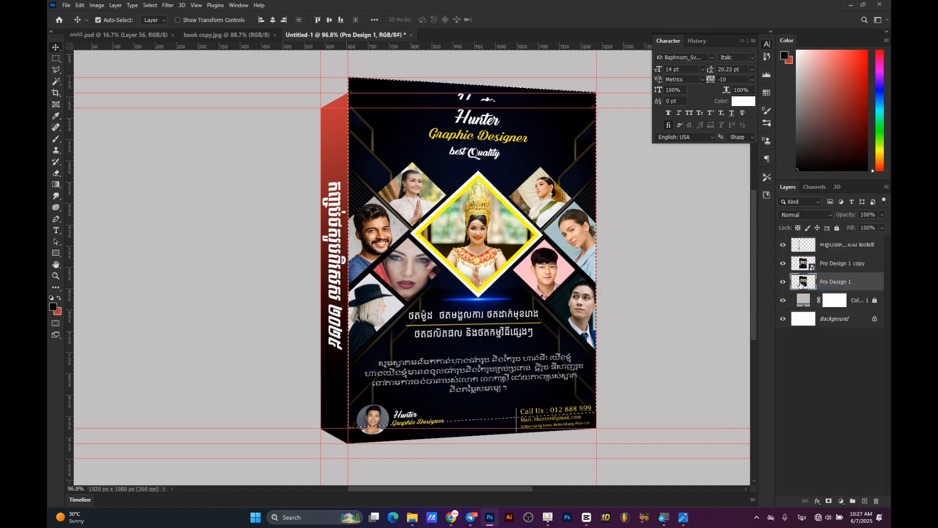
{"action": "left_click_drag", "start_coordinate": [811, 69], "coordinate": [794, 39]}
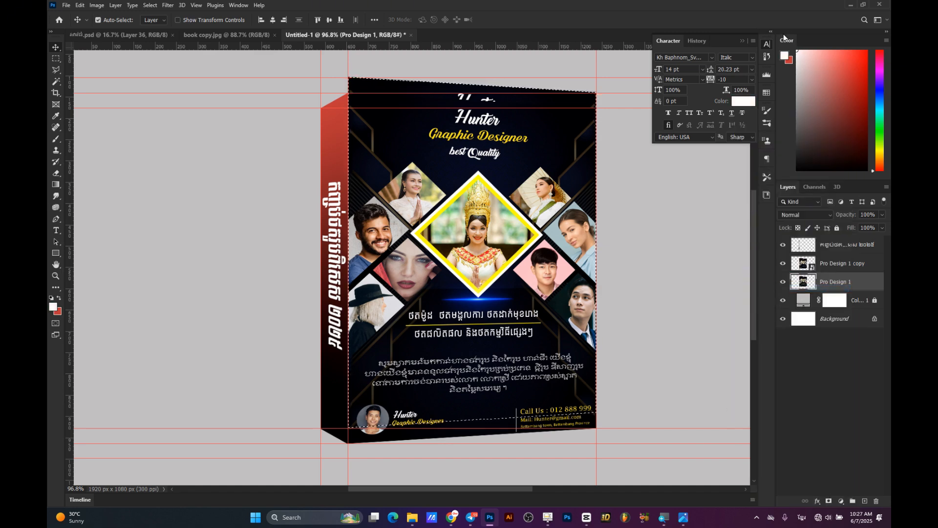
{"action": "key", "text": "alt+BackSpace"}
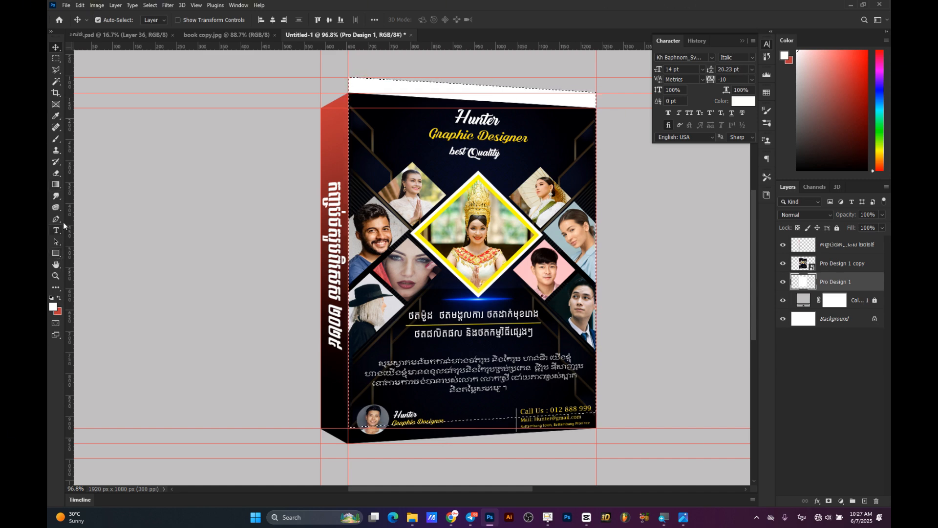
Set the Gradient tool to the Black, White preset from the Basics group.
{"action": "left_click", "coordinate": [62, 185]}
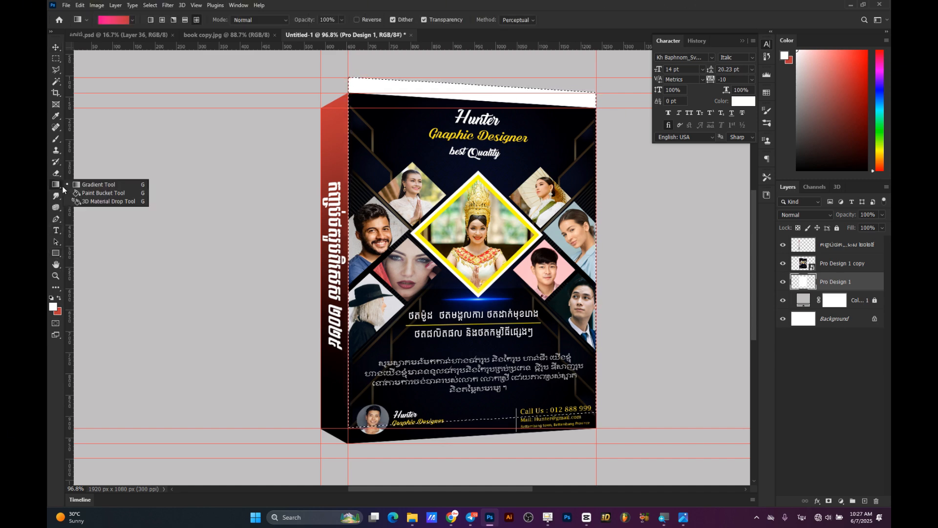
{"action": "left_click", "coordinate": [91, 188]}
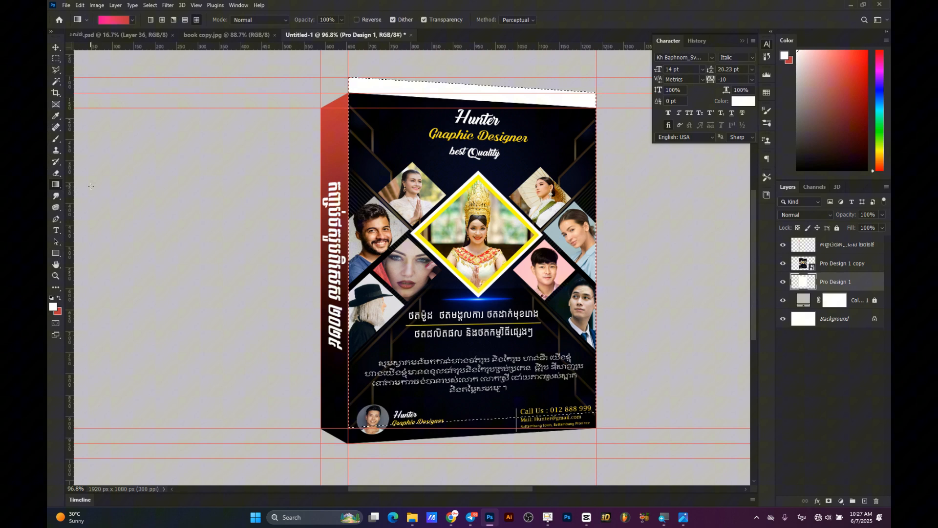
{"action": "left_click", "coordinate": [114, 19]}
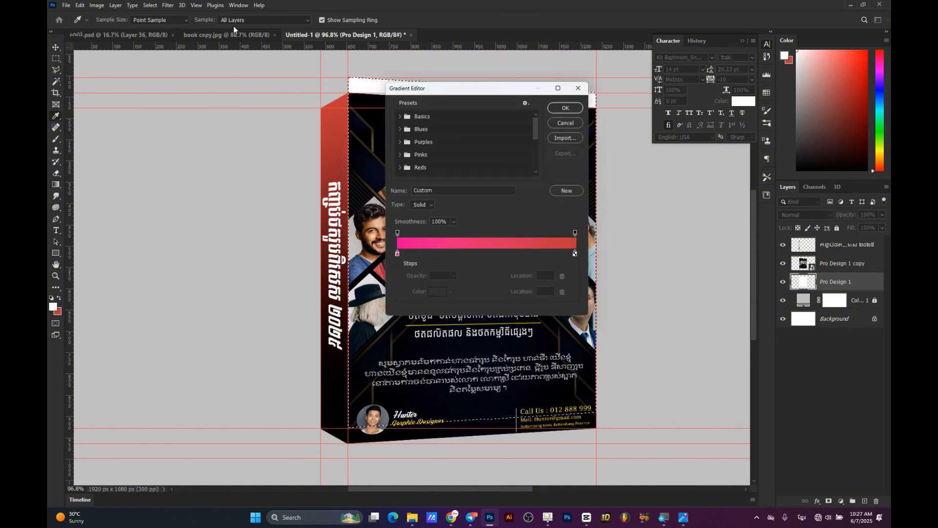
{"action": "left_click", "coordinate": [404, 117]}
{"action": "left_click", "coordinate": [440, 130]}
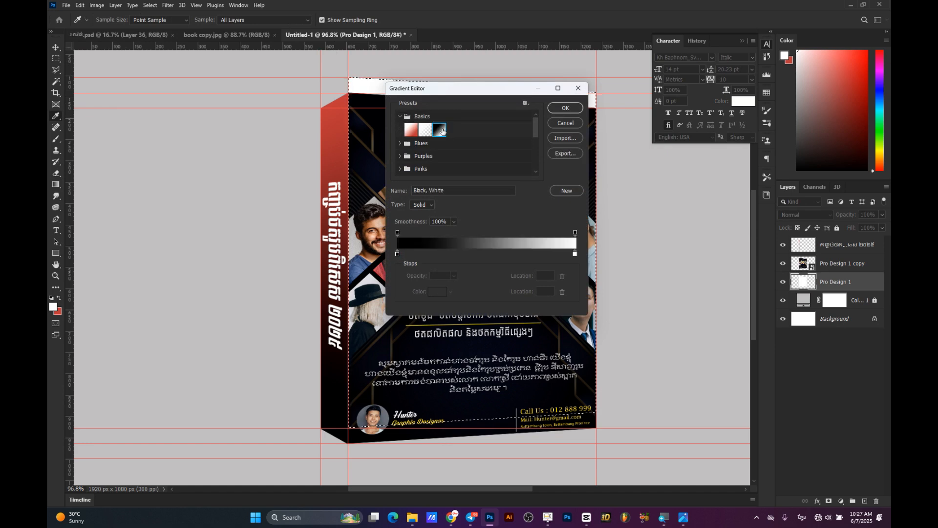
{"action": "left_click", "coordinate": [564, 109]}
Apply the gradient across the box's exposed top strip, running from black near the spine to white at the far edge.
{"action": "left_click_drag", "start_coordinate": [566, 103], "coordinate": [408, 101]}
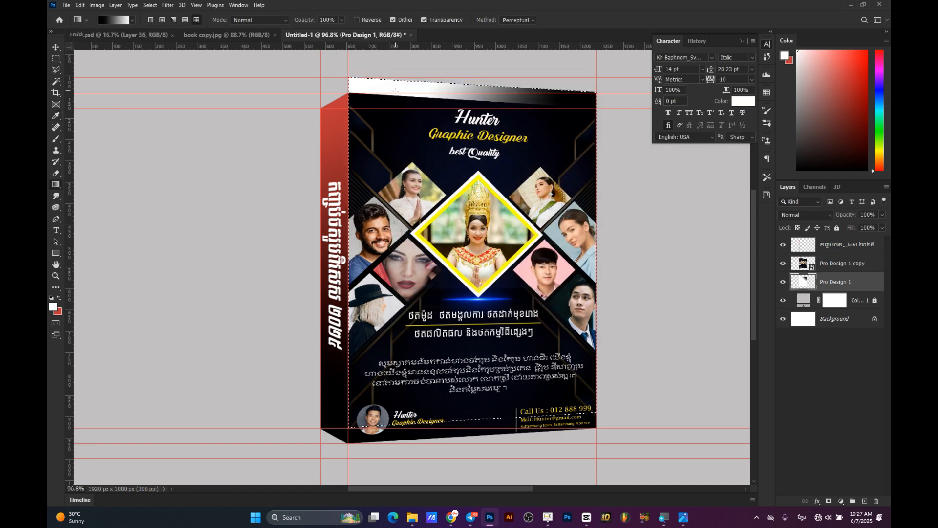
{"action": "left_click_drag", "start_coordinate": [360, 81], "coordinate": [594, 93]}
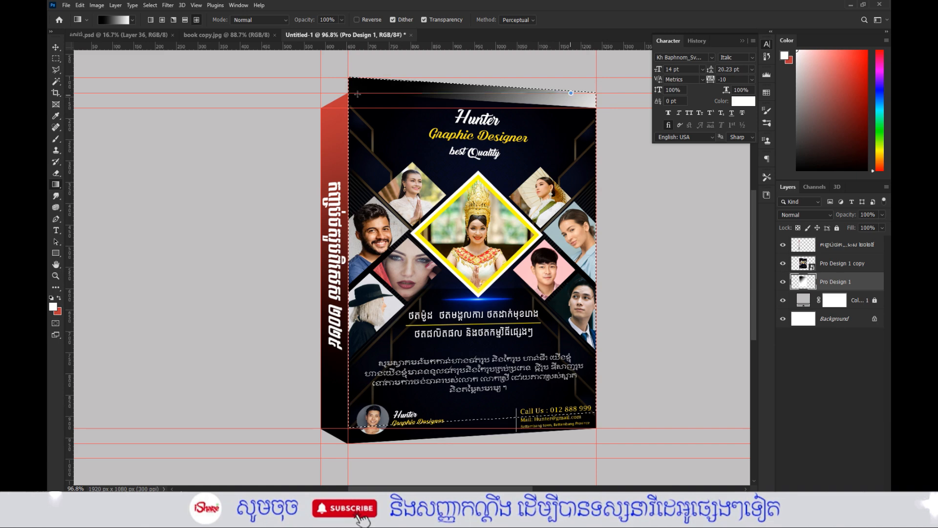
{"action": "left_click_drag", "start_coordinate": [358, 94], "coordinate": [599, 102]}
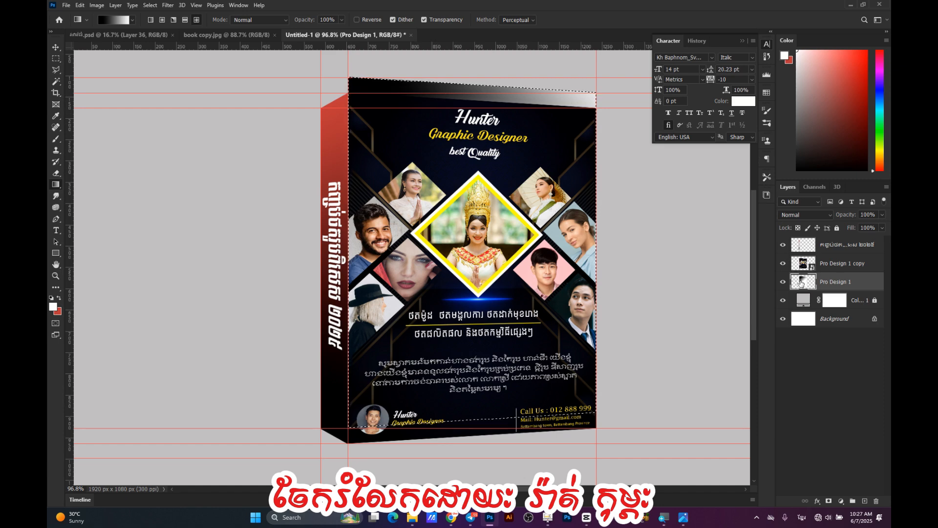
Brush light gray over the dark end of the box's top strip with a 500 px brush, then clear the selection.
{"action": "key", "text": "b"}
{"action": "left_click", "coordinate": [799, 82]}
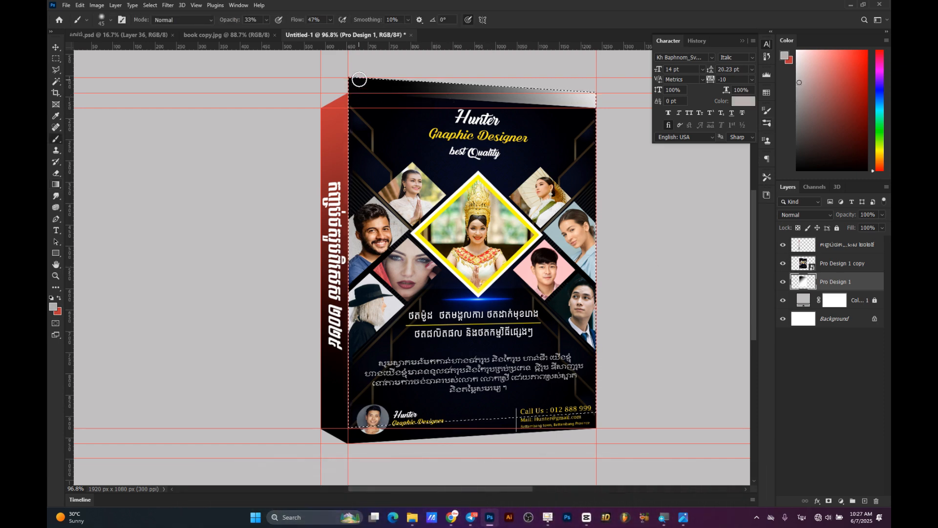
{"action": "key", "text": "bracketright"}
{"action": "key", "text": "bracketright"}
{"action": "key", "text": "bracketright"}
{"action": "key", "text": "bracketright"}
{"action": "key", "text": "bracketright"}
{"action": "key", "text": "bracketright"}
{"action": "key", "text": "bracketright"}
{"action": "key", "text": "bracketright"}
{"action": "key", "text": "bracketright"}
{"action": "key", "text": "bracketright"}
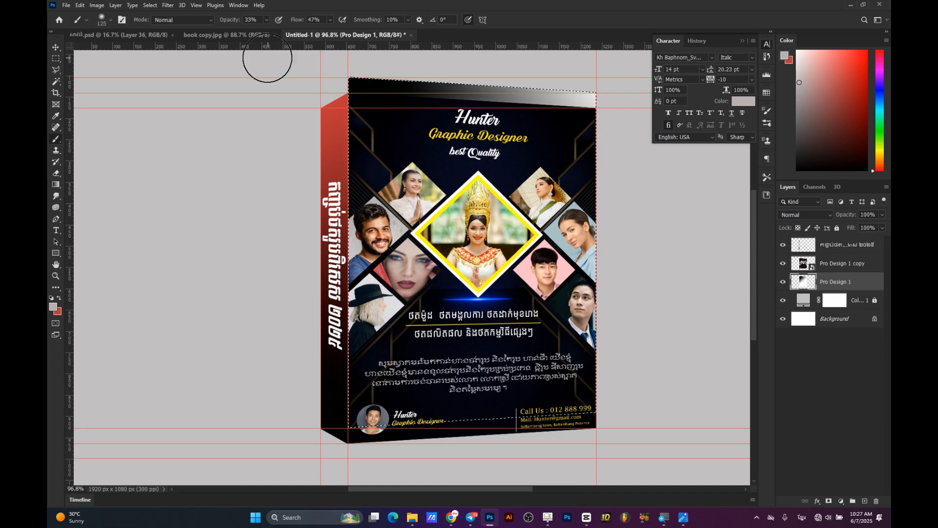
{"action": "key", "text": "bracketright"}
{"action": "key", "text": "bracketright"}
{"action": "key", "text": "bracketright"}
{"action": "key", "text": "bracketright"}
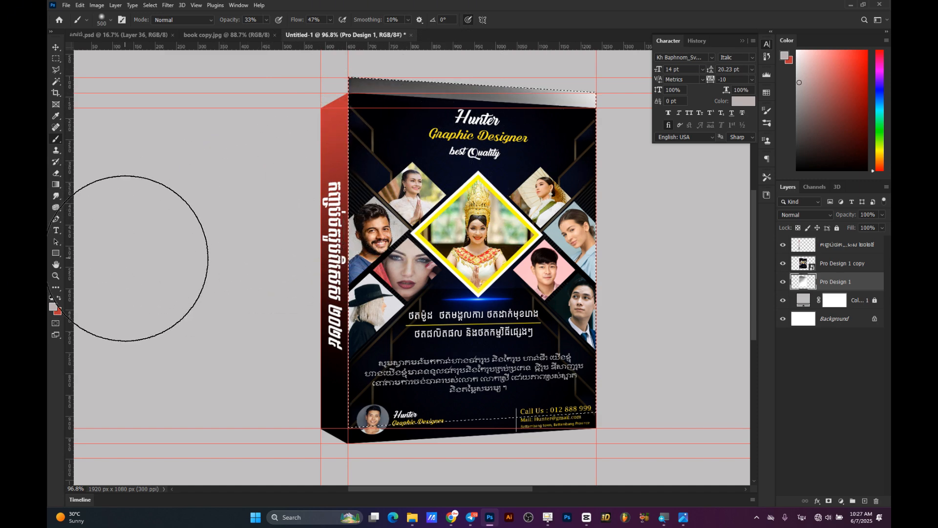
{"action": "key", "text": "ctrl+d"}
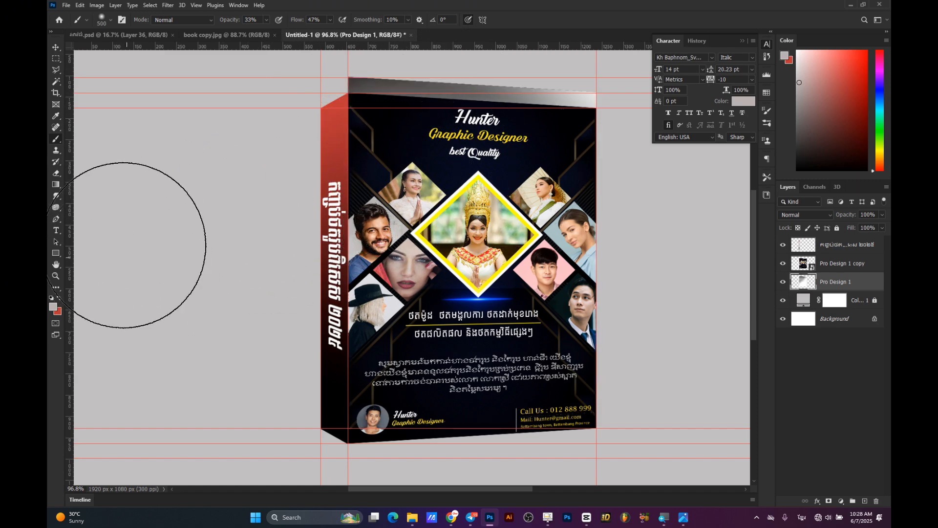
Duplicate the Khmer-text spine layer.
{"action": "left_click", "coordinate": [55, 47]}
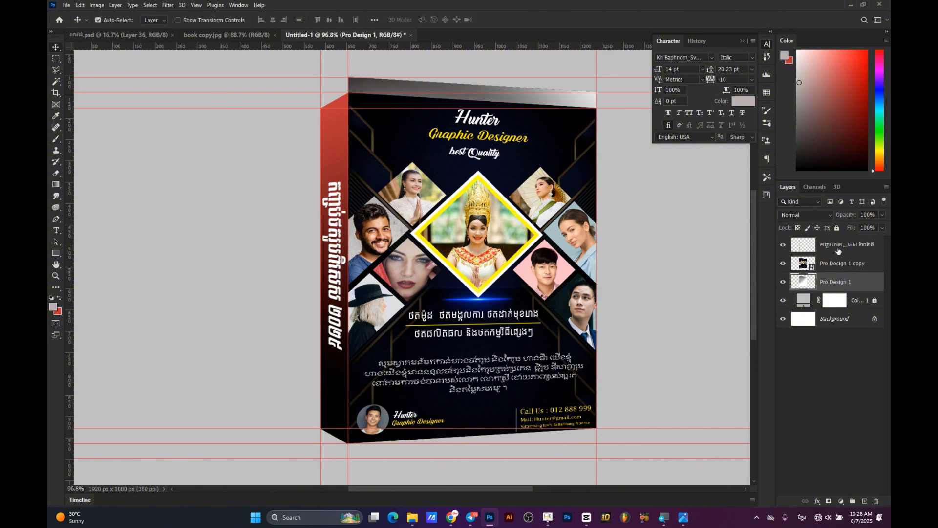
{"action": "left_click", "coordinate": [838, 251]}
{"action": "left_click", "coordinate": [783, 245]}
{"action": "left_click", "coordinate": [784, 245]}
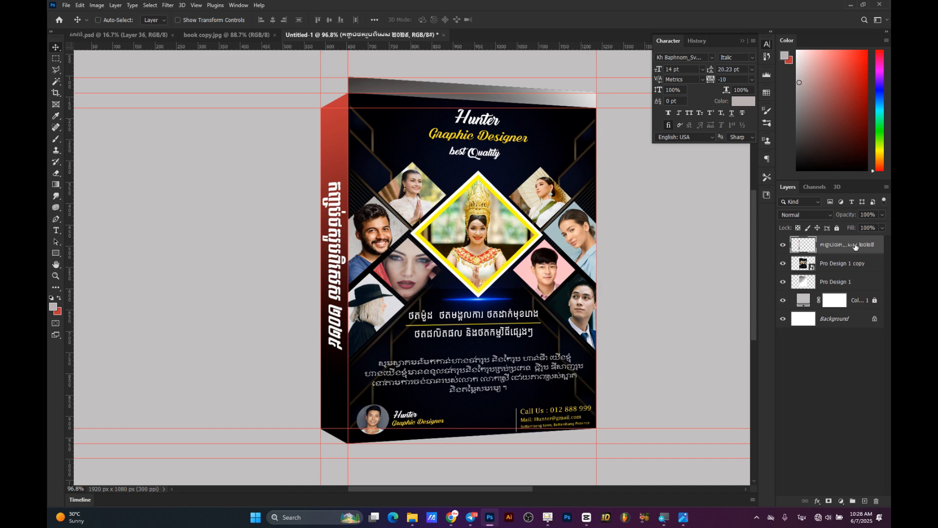
{"action": "key", "text": "ctrl+j"}
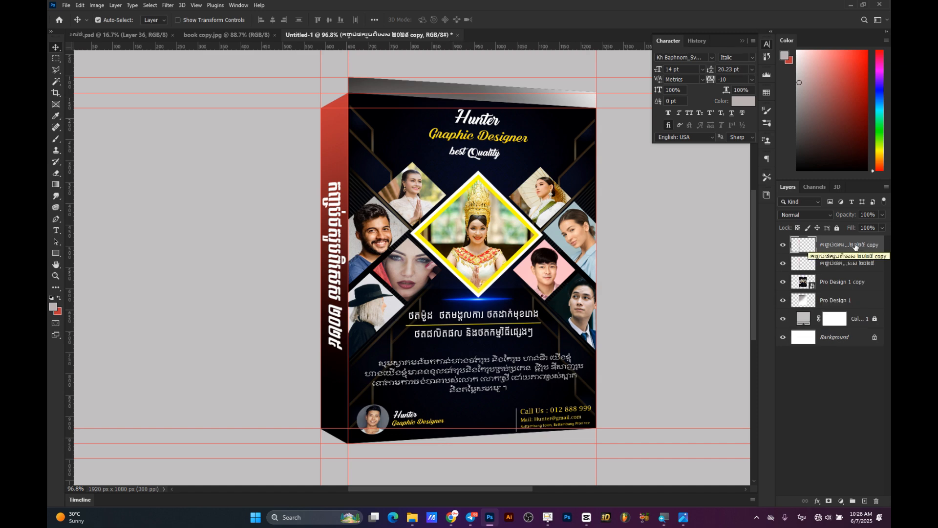
Move the original spine layer up behind its copy so a strip shows above the spine, meeting the box's top strip.
{"action": "left_click", "coordinate": [856, 270]}
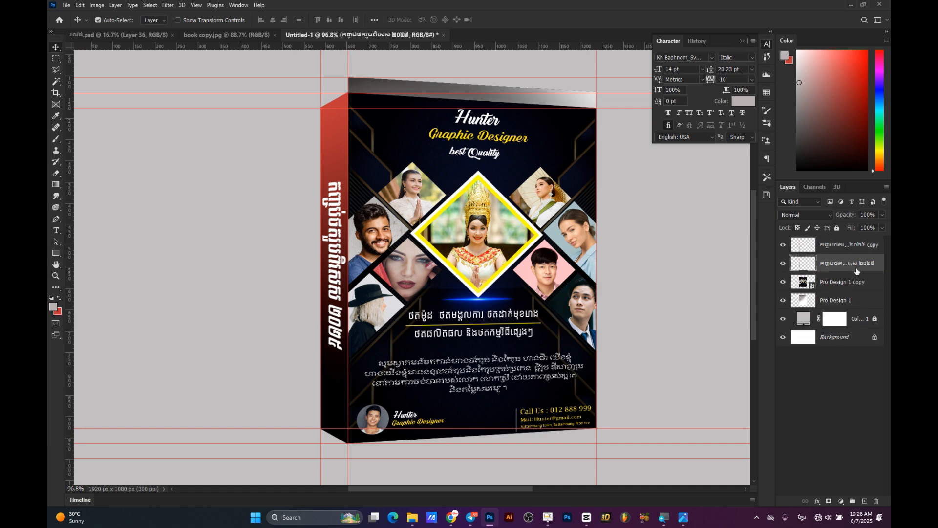
{"action": "key", "text": "Up"}
{"action": "key", "text": "Up"}
{"action": "key", "text": "Up"}
{"action": "key", "text": "Up"}
{"action": "key", "text": "Up"}
{"action": "key", "text": "Up"}
{"action": "key", "text": "Up"}
{"action": "key", "text": "Up"}
{"action": "key", "text": "Up"}
{"action": "key", "text": "Up"}
{"action": "key", "text": "Up"}
{"action": "key", "text": "Up"}
{"action": "key", "text": "Up"}
{"action": "key", "text": "Up"}
{"action": "key", "text": "Up"}
{"action": "key", "text": "Up"}
{"action": "key", "text": "Up"}
{"action": "key", "text": "Up"}
{"action": "key", "text": "Up"}
{"action": "key", "text": "Up"}
Load the raised spine layer's outline as a selection and fill it with white.
{"action": "left_click", "coordinate": [803, 266], "text": "ctrl"}
{"action": "left_click_drag", "start_coordinate": [815, 69], "coordinate": [773, 17]}
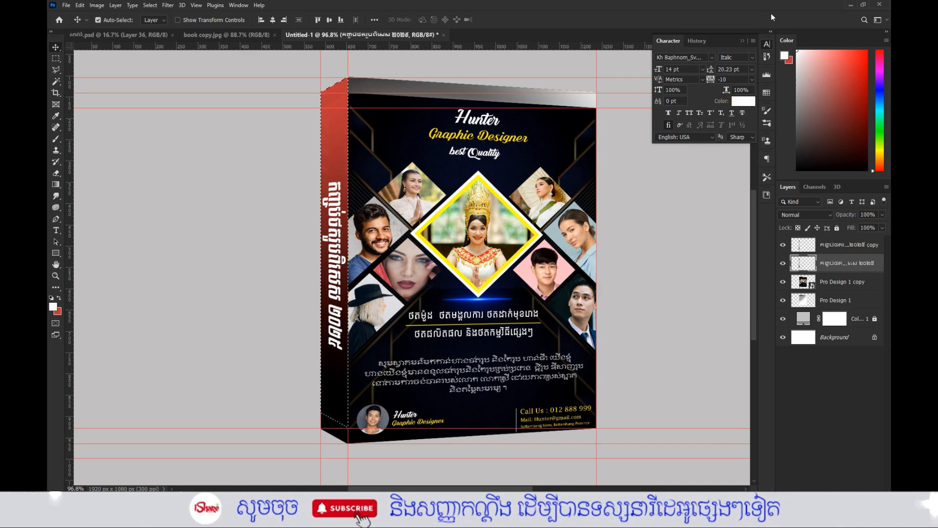
{"action": "key", "text": "alt+BackSpace"}
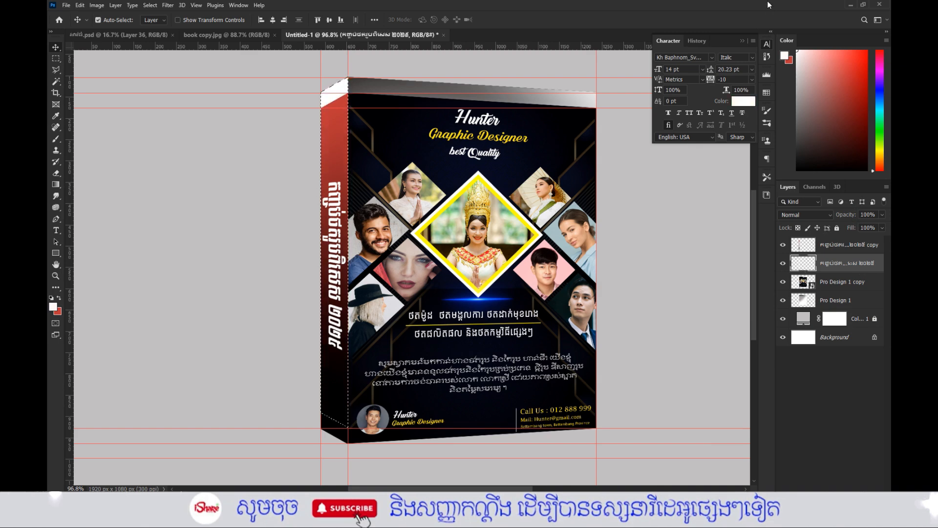
Shade the white strip above the spine with light gray using a 125 px brush, then clear the selection.
{"action": "key", "text": "b"}
{"action": "left_click_drag", "start_coordinate": [798, 61], "coordinate": [797, 83]}
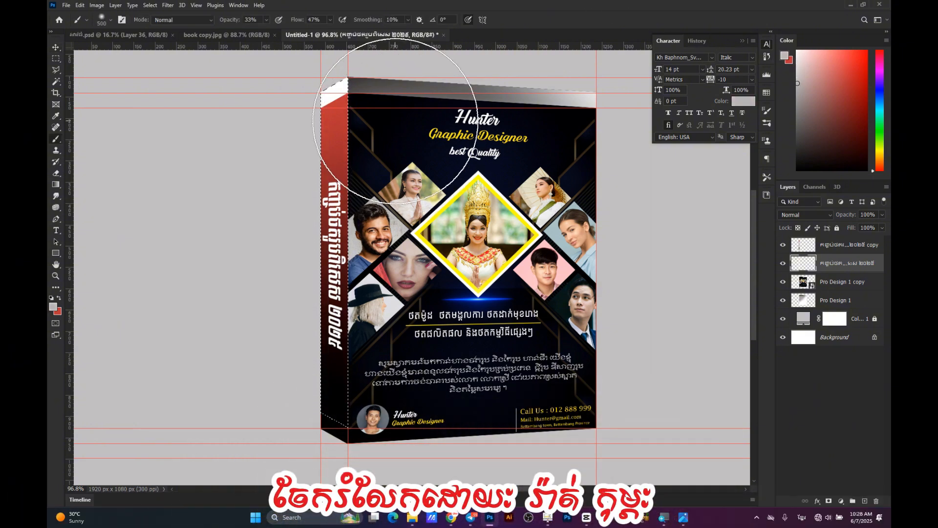
{"action": "key", "text": "bracketleft"}
{"action": "key", "text": "bracketleft"}
{"action": "key", "text": "bracketleft"}
{"action": "key", "text": "bracketleft"}
{"action": "key", "text": "bracketleft"}
{"action": "key", "text": "bracketleft"}
{"action": "key", "text": "bracketleft"}
{"action": "key", "text": "bracketleft"}
{"action": "key", "text": "bracketleft"}
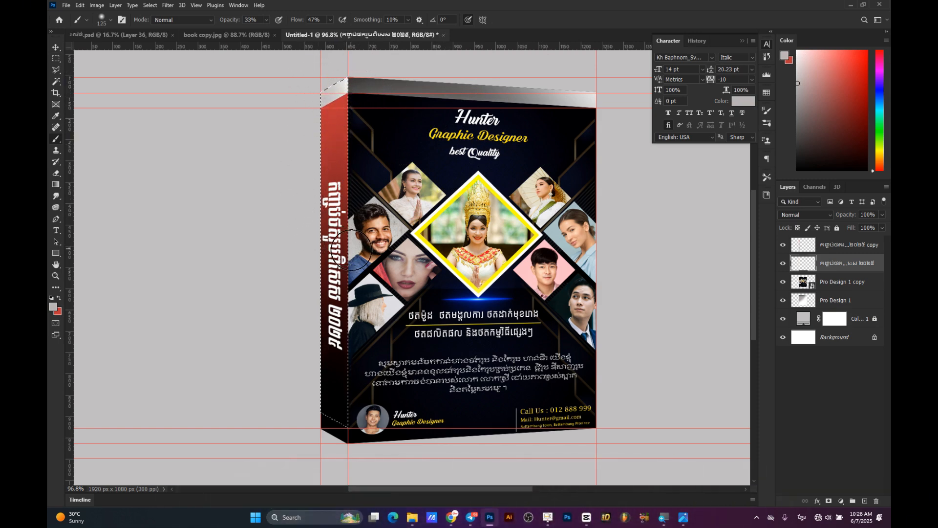
{"action": "scroll", "coordinate": [224, 243], "scroll_direction": "down", "scroll_amount": 1}
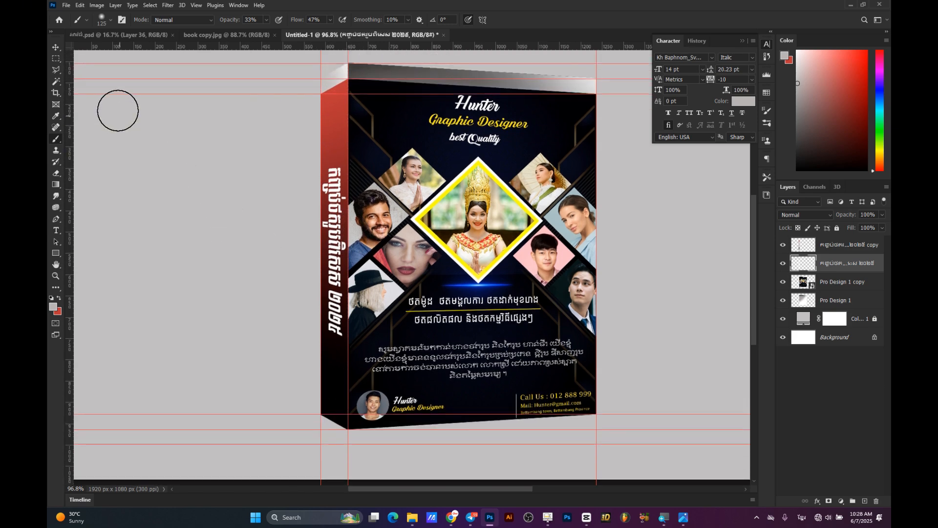
Place the shaded original spine layer below Pro Design 1 copy in the layer order.
{"action": "left_click", "coordinate": [60, 48]}
{"action": "scroll", "coordinate": [353, 115], "scroll_direction": "up", "scroll_amount": 1}
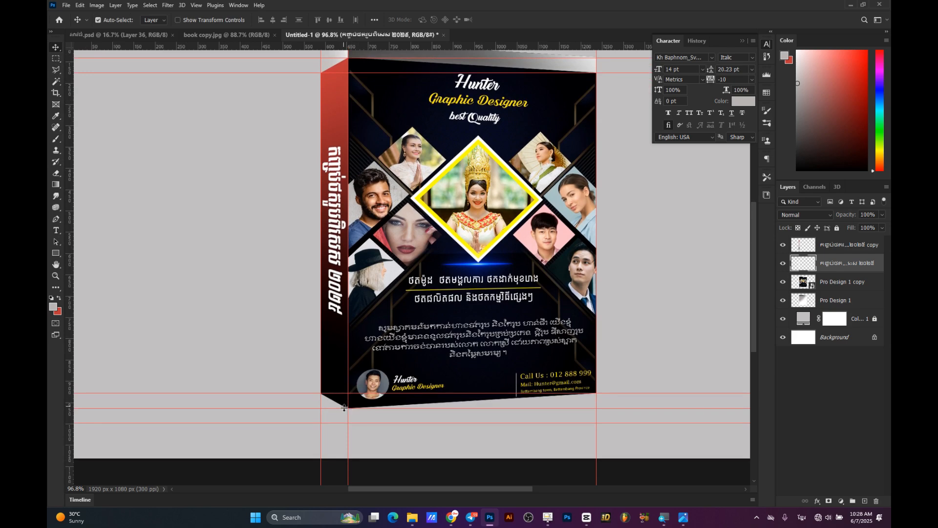
{"action": "scroll", "coordinate": [350, 342], "scroll_direction": "up", "scroll_amount": 4}
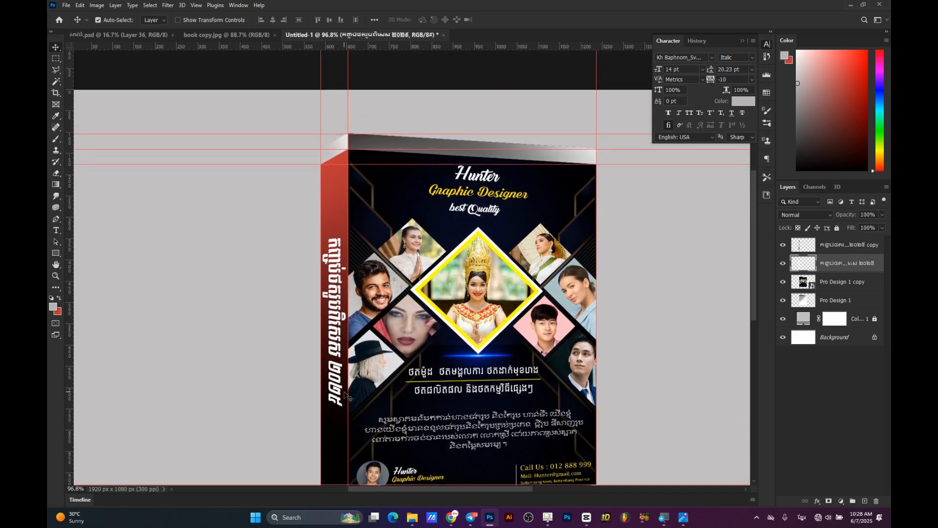
{"action": "left_click", "coordinate": [353, 135]}
{"action": "left_click_drag", "start_coordinate": [308, 123], "coordinate": [373, 141]}
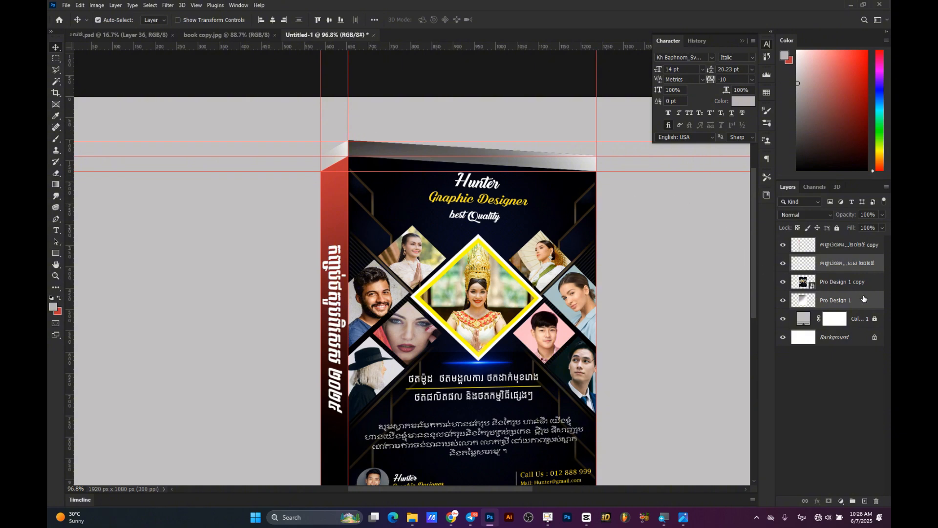
{"action": "left_click", "coordinate": [866, 273]}
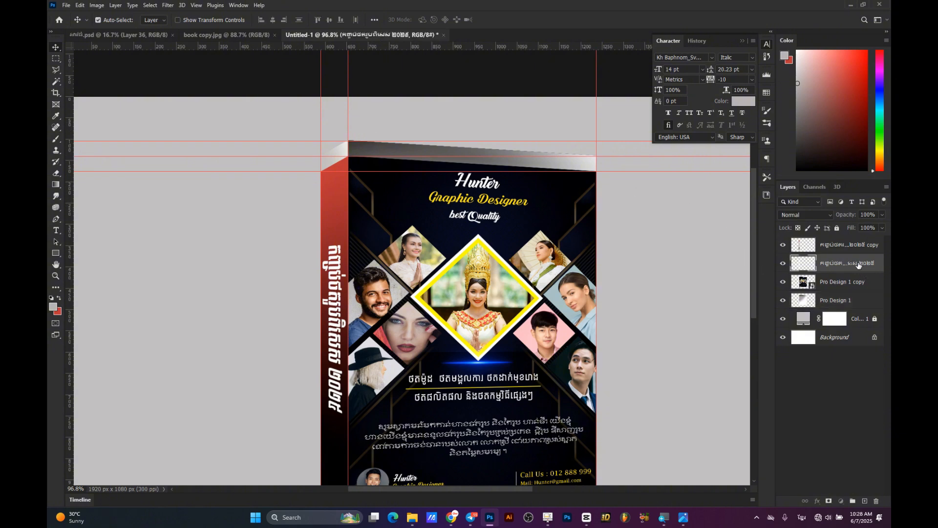
{"action": "left_click_drag", "start_coordinate": [866, 272], "coordinate": [819, 297]}
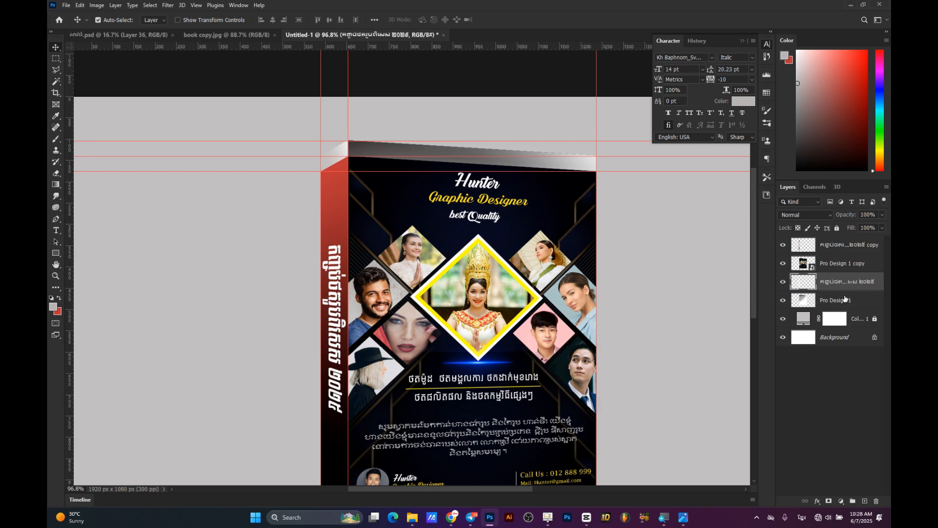
Duplicate the shaded spine strip and Pro Design 1 layers together and flip the copies vertically.
{"action": "left_click_drag", "start_coordinate": [312, 107], "coordinate": [404, 146]}
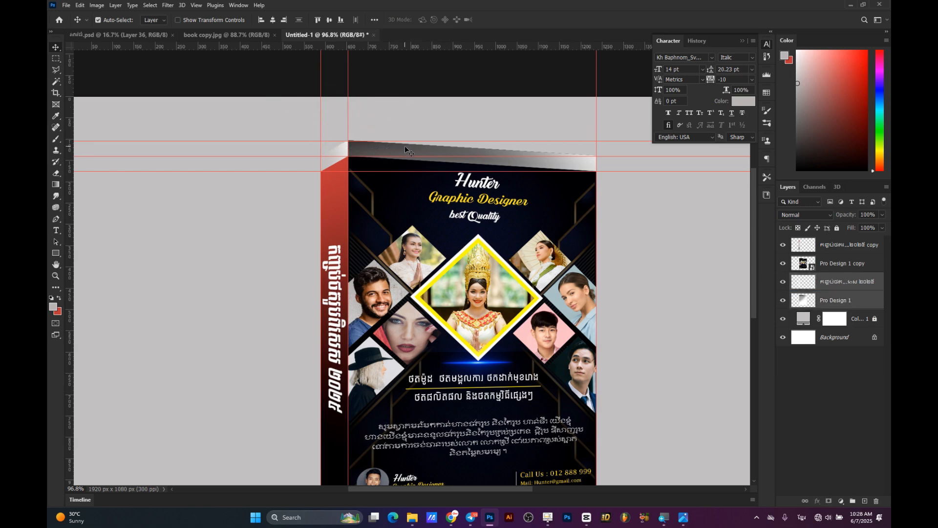
{"action": "key", "text": "ctrl+j"}
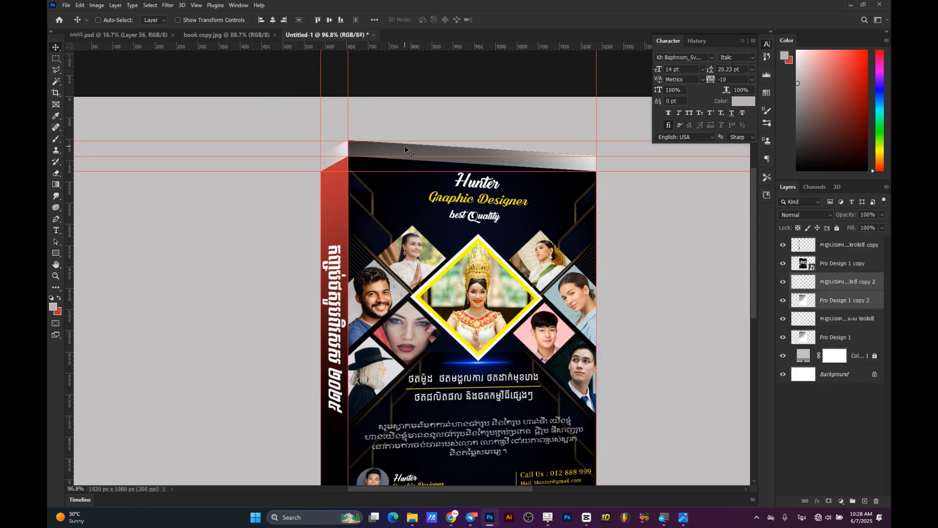
{"action": "key", "text": "ctrl+t"}
{"action": "right_click", "coordinate": [405, 145]}
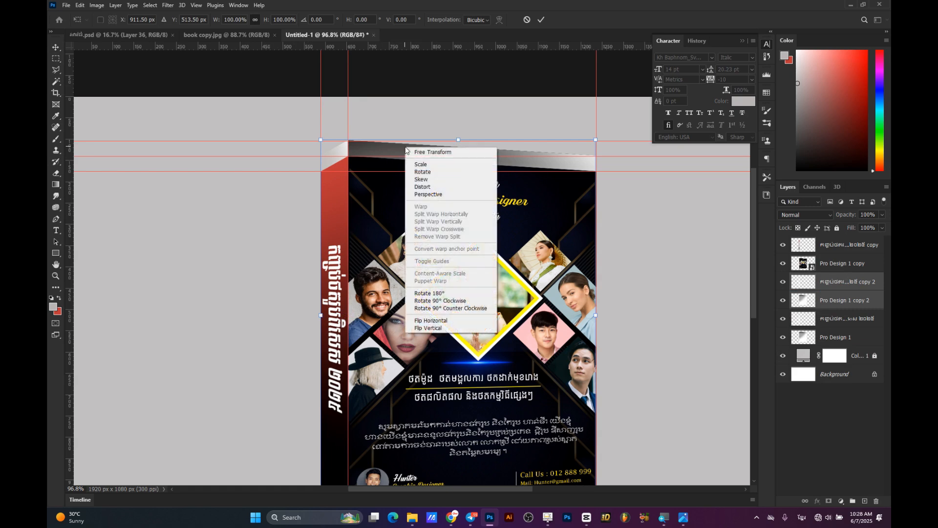
{"action": "left_click", "coordinate": [437, 328]}
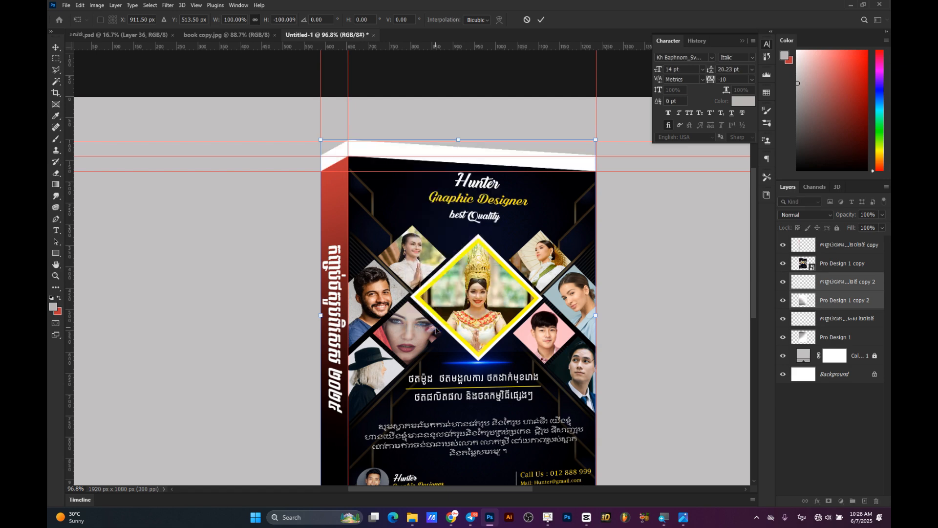
Move the flipped copies down to Y 584.78 px to form the box's lower strips, and apply the transform.
{"action": "scroll", "coordinate": [464, 371], "scroll_direction": "down", "scroll_amount": 3}
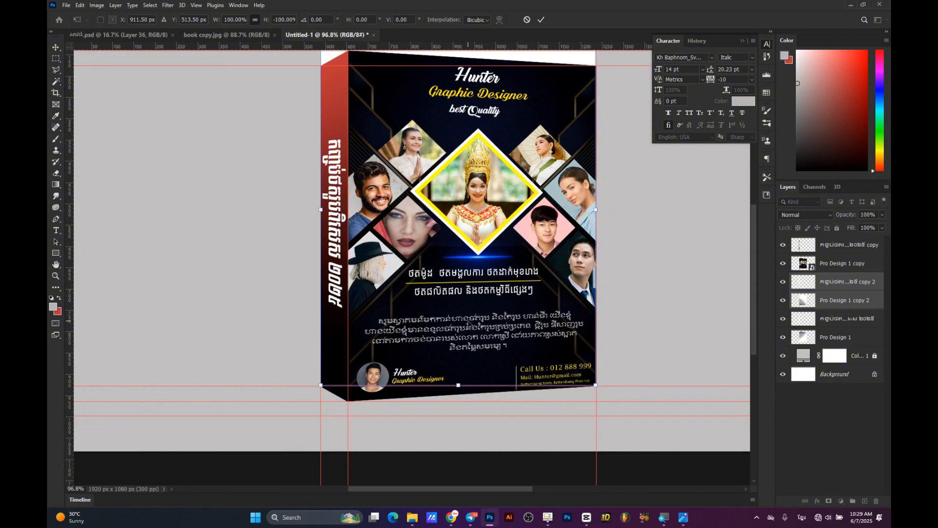
{"action": "key", "text": "Down"}
{"action": "key", "text": "Down"}
{"action": "key", "text": "Down"}
{"action": "key", "text": "Down"}
{"action": "key", "text": "Down"}
{"action": "key", "text": "Down"}
{"action": "key", "text": "Down"}
{"action": "key", "text": "Down"}
{"action": "key", "text": "Down"}
{"action": "key", "text": "Down"}
{"action": "key", "text": "Down"}
{"action": "key", "text": "Down"}
{"action": "key", "text": "Down"}
{"action": "key", "text": "Down"}
{"action": "key", "text": "Down"}
{"action": "key", "text": "Down"}
{"action": "key", "text": "Down"}
{"action": "key", "text": "Down"}
{"action": "key", "text": "Down"}
{"action": "key", "text": "Down"}
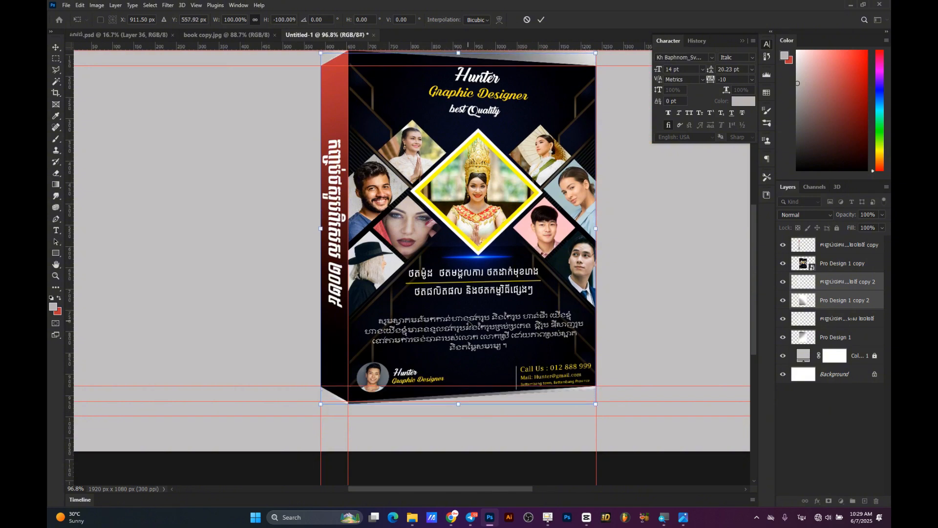
{"action": "key", "text": "Down"}
{"action": "key", "text": "Down"}
{"action": "key", "text": "Down"}
{"action": "key", "text": "Down"}
{"action": "key", "text": "Down"}
{"action": "key", "text": "Down"}
{"action": "key", "text": "Down"}
{"action": "key", "text": "Down"}
{"action": "key", "text": "Down"}
{"action": "key", "text": "Down"}
{"action": "key", "text": "Down"}
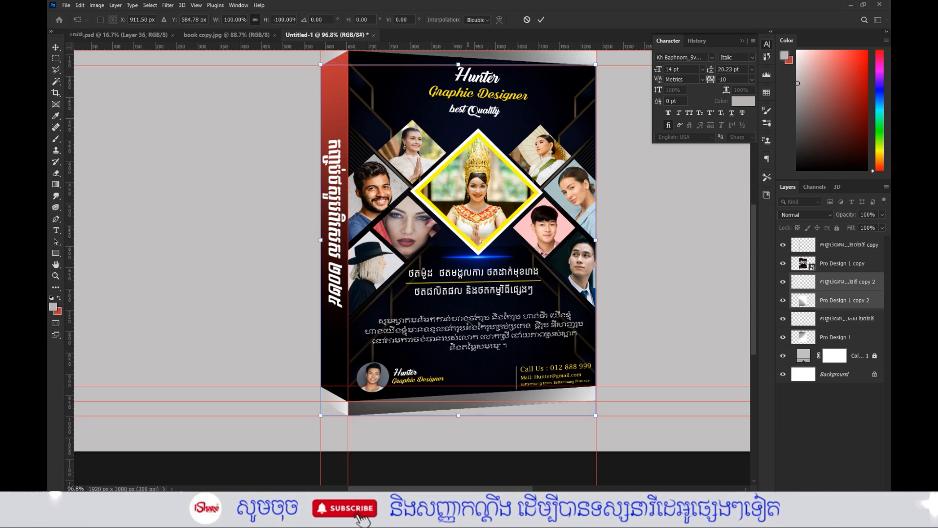
{"action": "key", "text": "Return"}
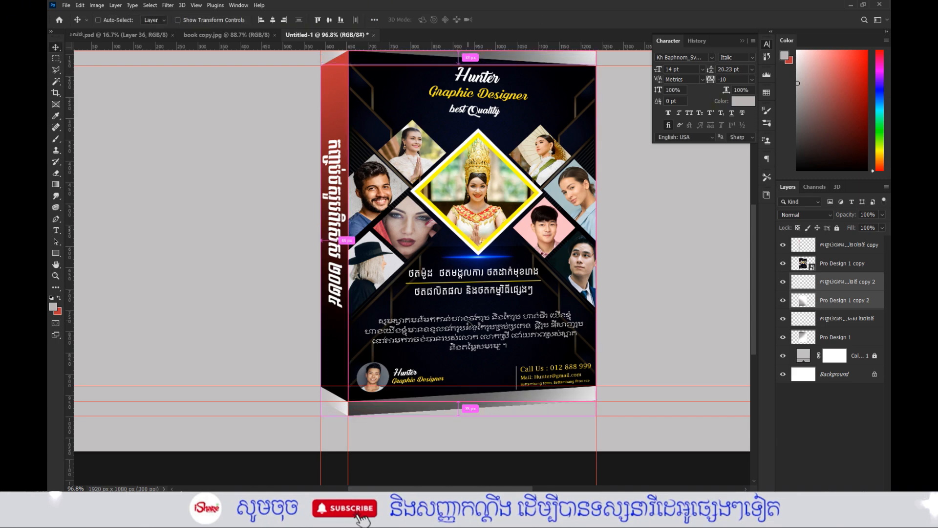
Hide the guides and check the whole box mockup.
{"action": "key", "text": "ctrl+h"}
{"action": "scroll", "coordinate": [469, 323], "scroll_direction": "down", "scroll_amount": 3}
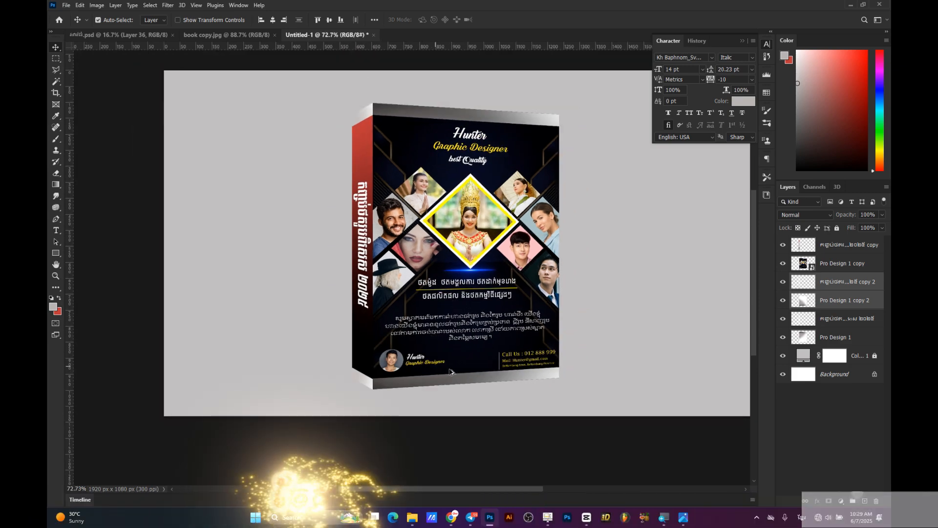
{"action": "scroll", "coordinate": [457, 368], "scroll_direction": "up", "scroll_amount": 5}
{"action": "scroll", "coordinate": [458, 368], "scroll_direction": "down", "scroll_amount": 2}
{"action": "scroll", "coordinate": [457, 368], "scroll_direction": "up", "scroll_amount": 2}
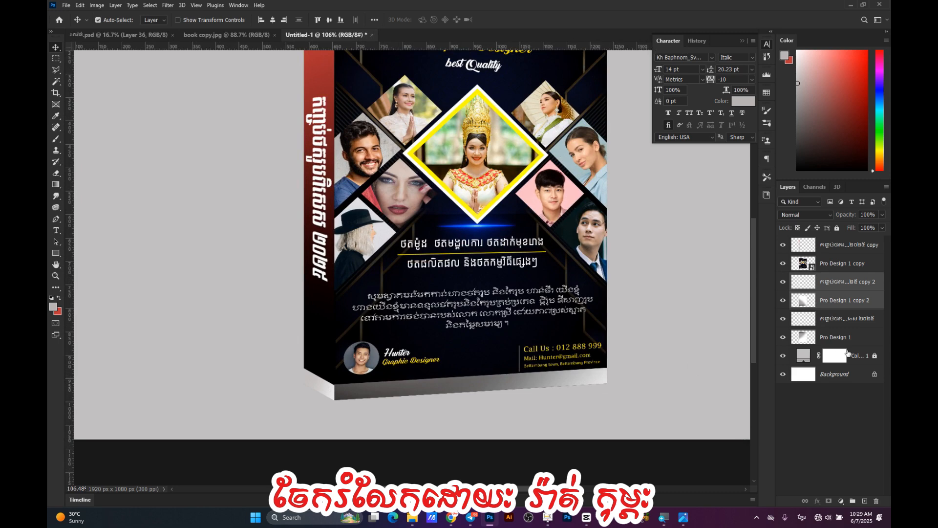
Darken the strip above the spine with a deeper gray using the 125 px brush inside its outline, then clear the selection.
{"action": "left_click", "coordinate": [852, 336]}
{"action": "scroll", "coordinate": [419, 292], "scroll_direction": "up", "scroll_amount": 3}
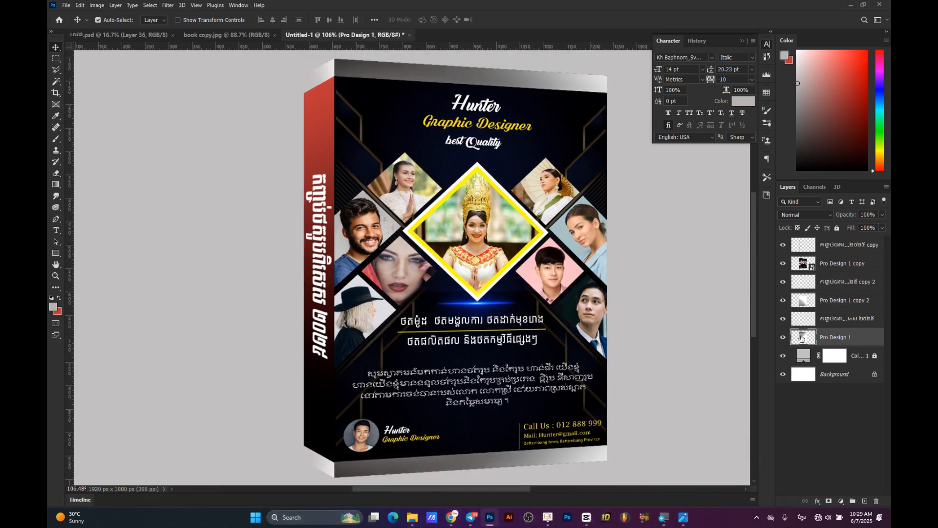
{"action": "left_click", "coordinate": [320, 79]}
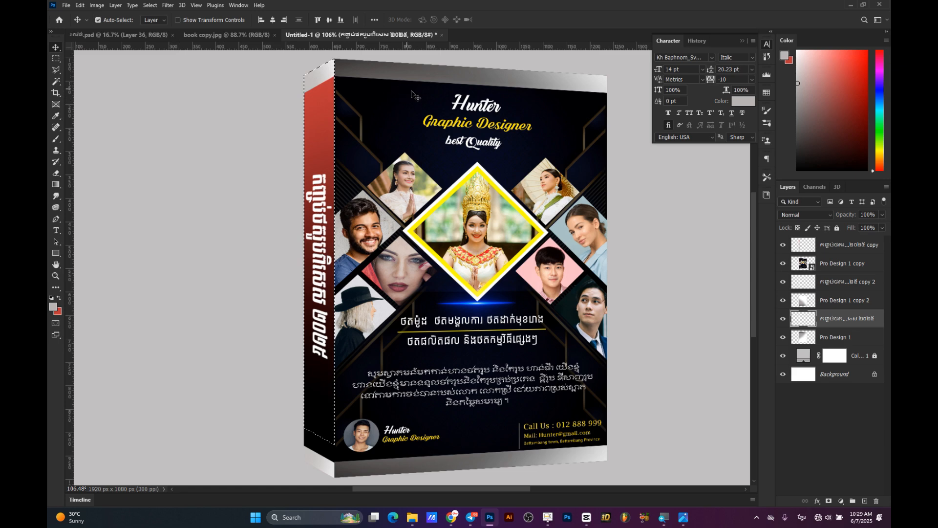
{"action": "key", "text": "b"}
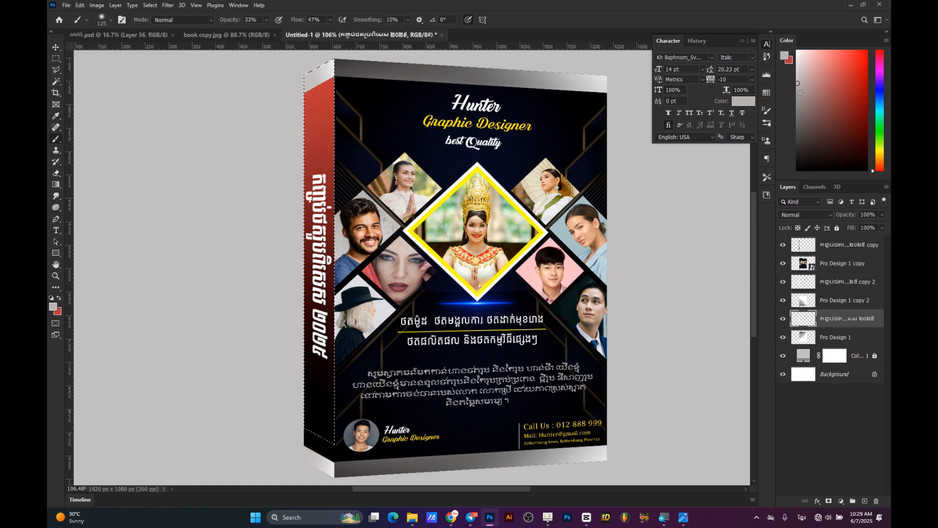
{"action": "scroll", "coordinate": [272, 136], "scroll_direction": "up", "scroll_amount": 2}
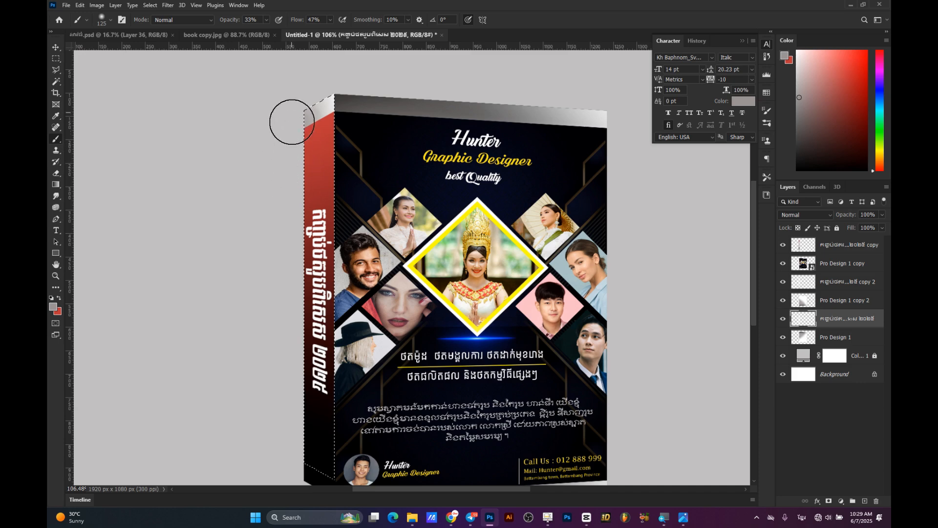
{"action": "key", "text": "ctrl+d"}
Darken the strip below the spine with the gray brush inside its outline, working on its copy 2 layer.
{"action": "scroll", "coordinate": [325, 232], "scroll_direction": "down", "scroll_amount": 4}
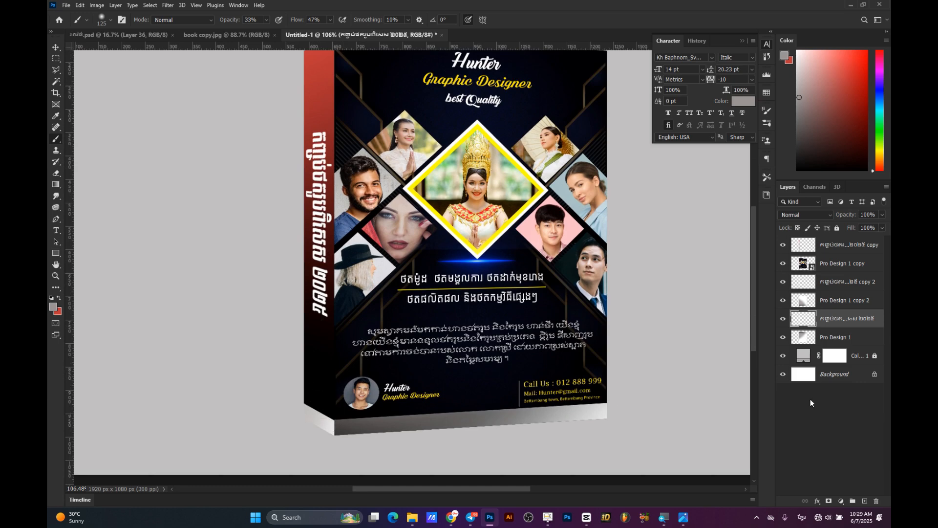
{"action": "left_click", "coordinate": [834, 338]}
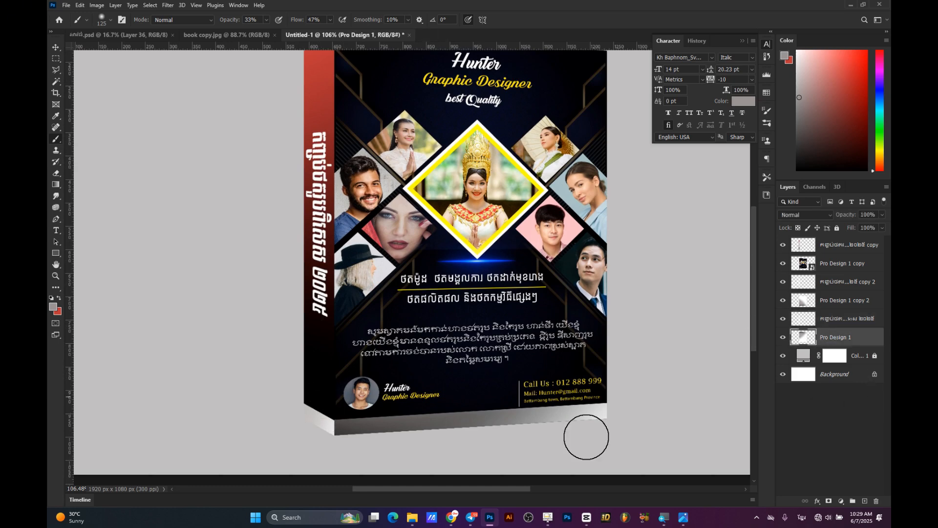
{"action": "left_click", "coordinate": [325, 429], "text": "ctrl"}
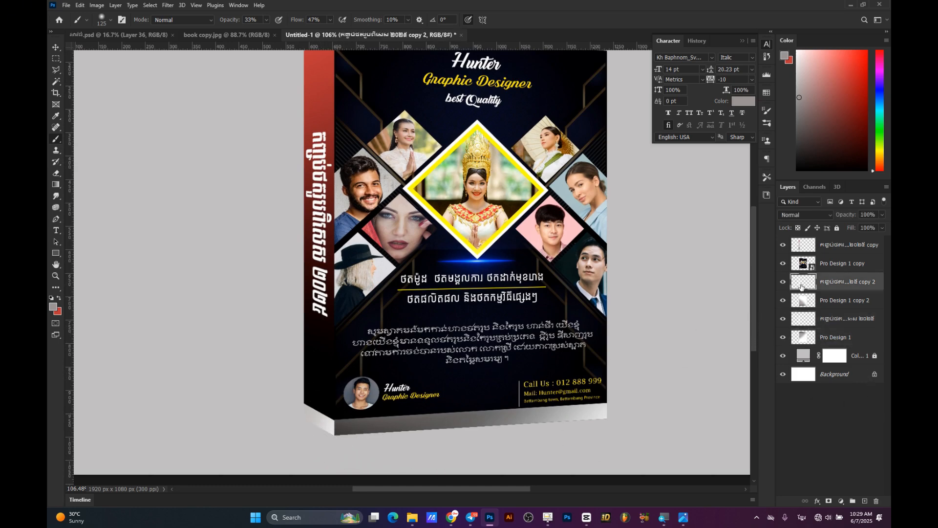
{"action": "left_click", "coordinate": [784, 282]}
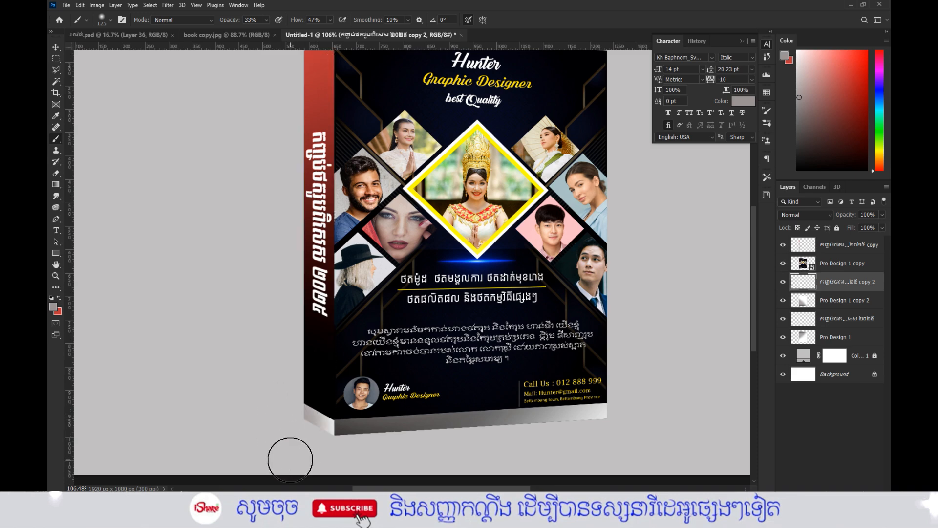
{"action": "scroll", "coordinate": [308, 430], "scroll_direction": "down", "scroll_amount": 5}
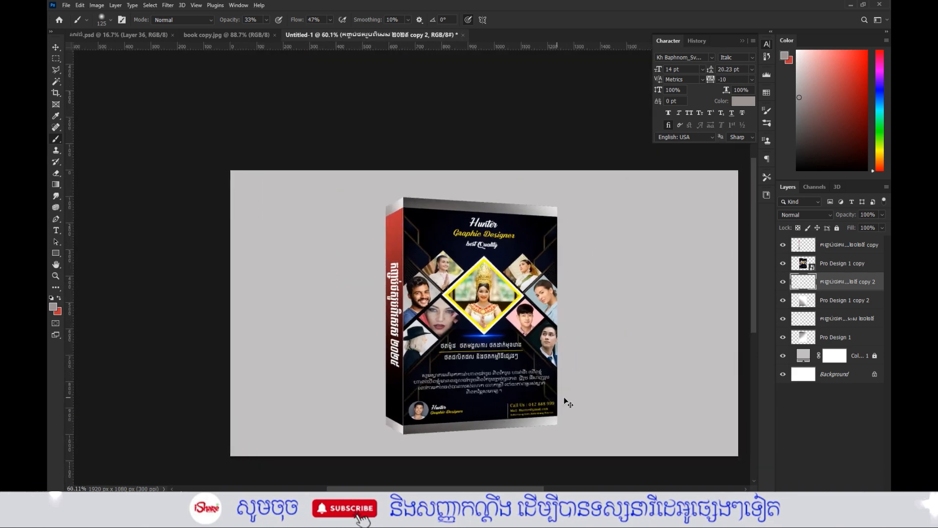
Select all six box layers, scale them together to 80.93% near the canvas centre, and apply the transform.
{"action": "key", "text": "v"}
{"action": "left_click_drag", "start_coordinate": [363, 167], "coordinate": [588, 429]}
{"action": "key", "text": "ctrl+t"}
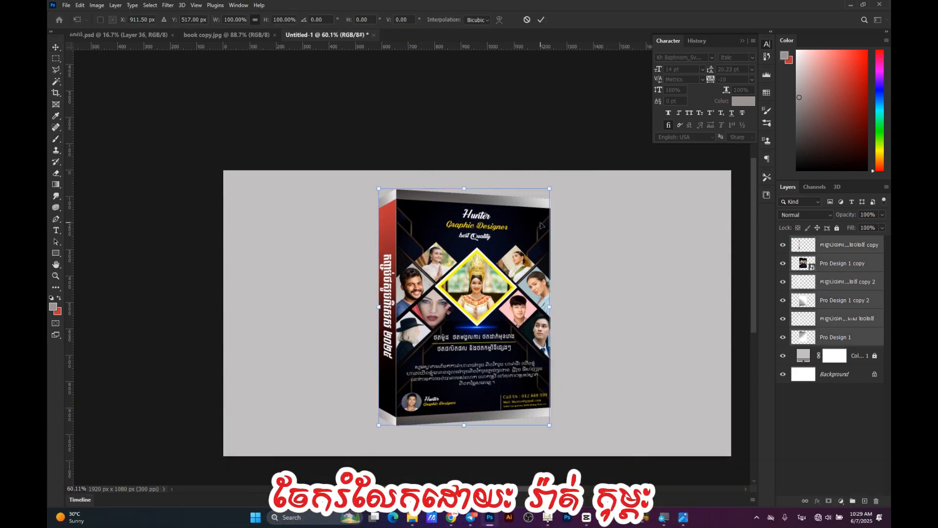
{"action": "left_click_drag", "start_coordinate": [546, 196], "coordinate": [538, 208]}
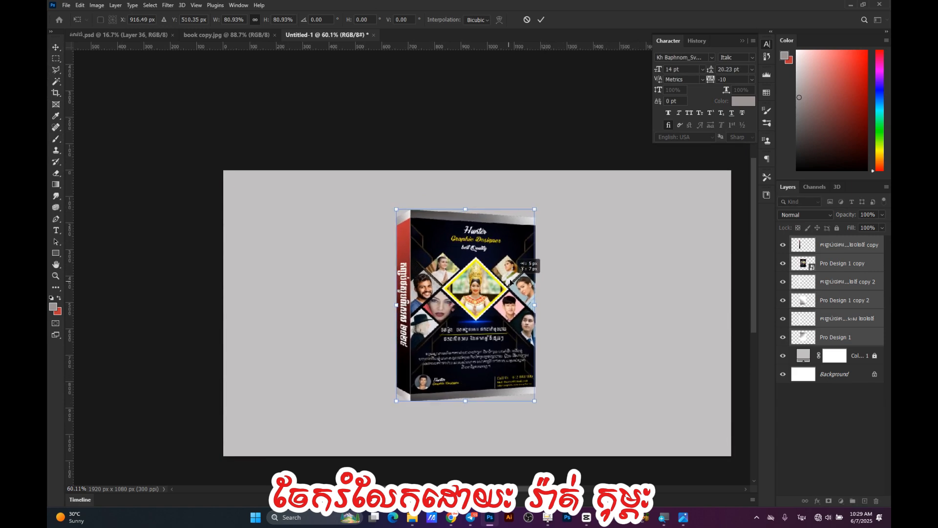
{"action": "key", "text": "Return"}
{"action": "scroll", "coordinate": [513, 281], "scroll_direction": "up", "scroll_amount": 3}
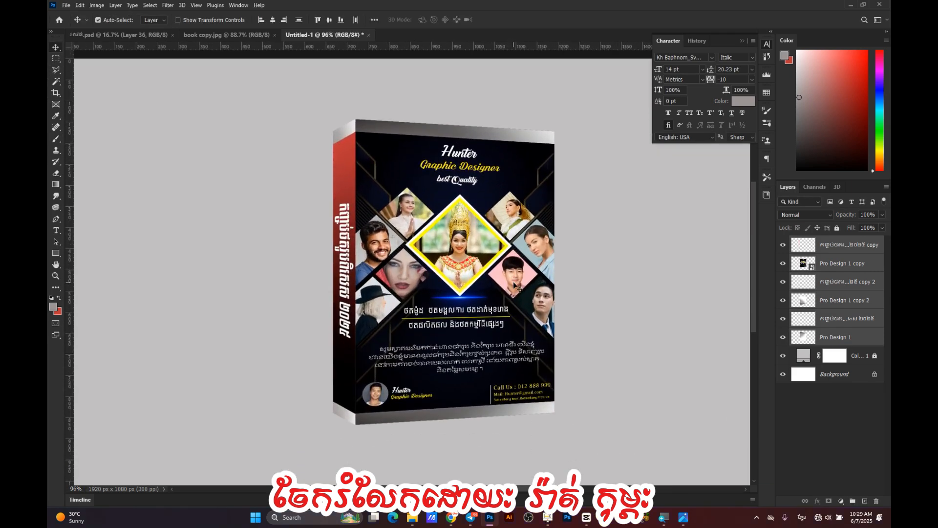
{"action": "key", "text": "ctrl+0"}
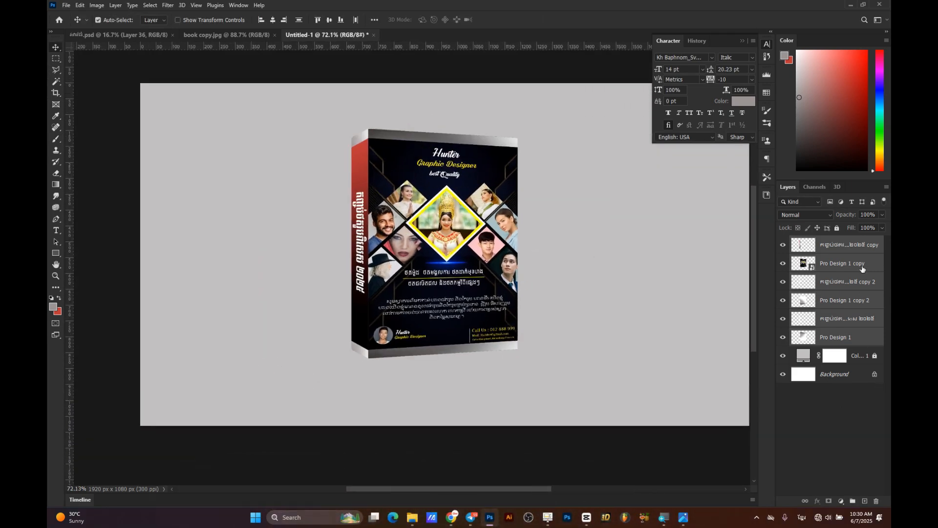
Create a new layer above all the box layers and enlarge the brush for a large shadow dab.
{"action": "left_click", "coordinate": [859, 250]}
{"action": "left_click", "coordinate": [863, 501]}
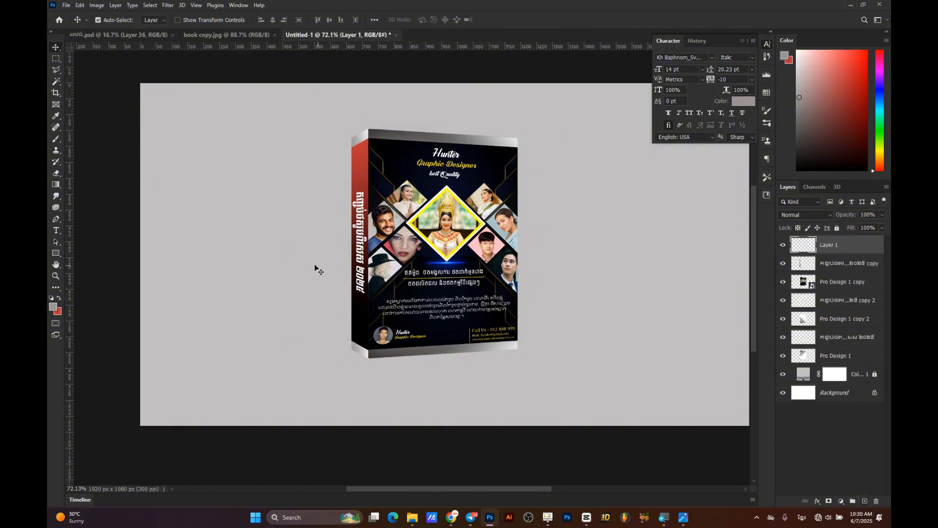
{"action": "key", "text": "b"}
{"action": "key", "text": "bracketright"}
{"action": "key", "text": "bracketright"}
{"action": "key", "text": "bracketright"}
{"action": "key", "text": "bracketright"}
{"action": "key", "text": "bracketright"}
{"action": "key", "text": "bracketright"}
{"action": "key", "text": "bracketright"}
{"action": "key", "text": "bracketright"}
{"action": "key", "text": "bracketright"}
{"action": "key", "text": "bracketright"}
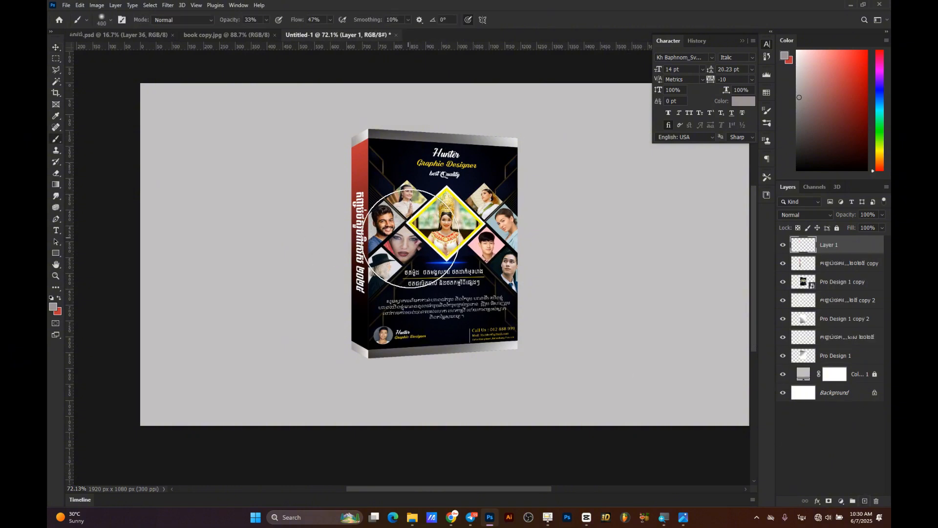
Paint one black dab over the middle of the box with the 900 px brush at 100% opacity and flow.
{"action": "left_click_drag", "start_coordinate": [829, 102], "coordinate": [797, 169]}
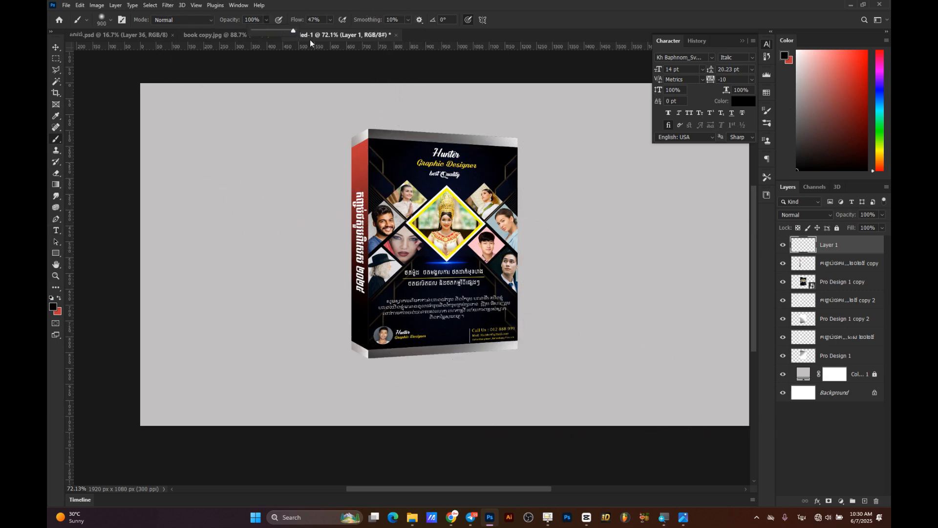
{"action": "mouse_move", "coordinate": [330, 20]}
{"action": "left_mouse_down"}
{"action": "mouse_move", "coordinate": [331, 28]}
{"action": "mouse_move", "coordinate": [506, 16]}
{"action": "left_mouse_up"}
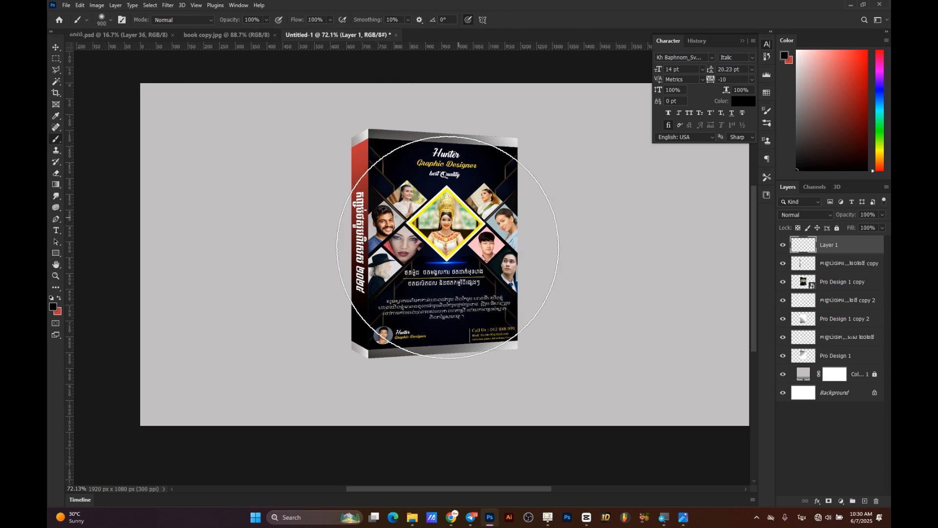
{"action": "left_click", "coordinate": [452, 250]}
Squash the black dab to 8.70% height at the box's base, widen it into a ground shadow, and apply the transform.
{"action": "key", "text": "ctrl+t"}
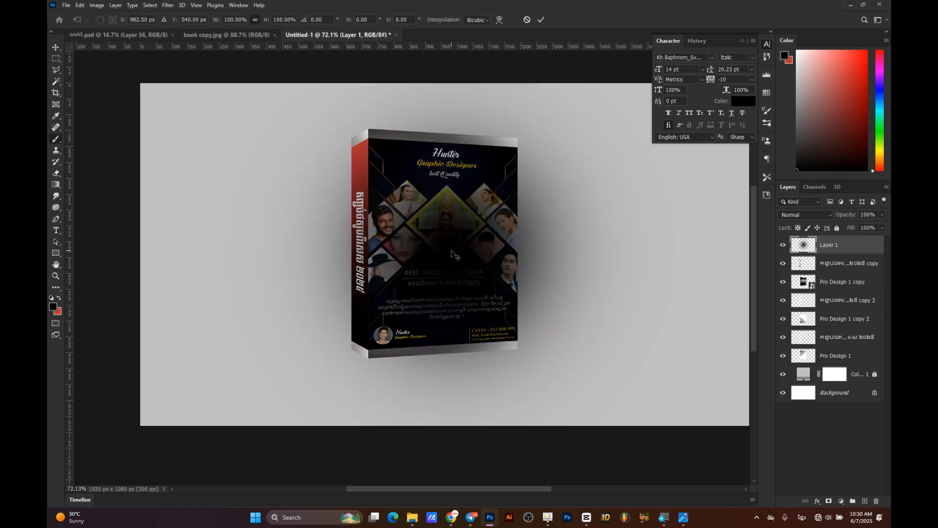
{"action": "mouse_move", "coordinate": [454, 91]}
{"action": "left_mouse_down"}
{"action": "mouse_move", "coordinate": [464, 394]}
{"action": "mouse_move", "coordinate": [452, 358]}
{"action": "left_mouse_up"}
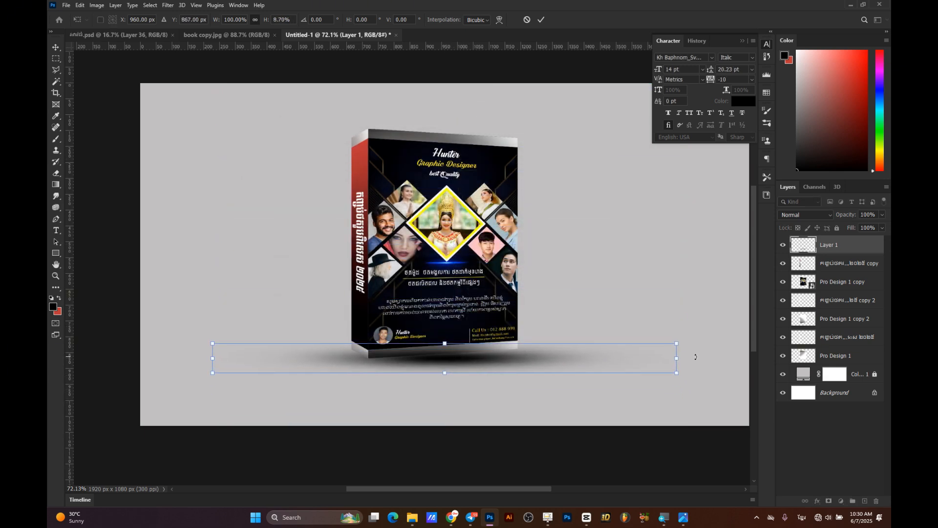
{"action": "left_click_drag", "start_coordinate": [673, 357], "coordinate": [734, 356]}
{"action": "left_click_drag", "start_coordinate": [608, 360], "coordinate": [614, 359]}
{"action": "key", "text": "Return"}
{"action": "key", "text": "b"}
Move the shadow layer beneath all the box layers, directly above the color fill layer.
{"action": "scroll", "coordinate": [616, 362], "scroll_direction": "down", "scroll_amount": 5}
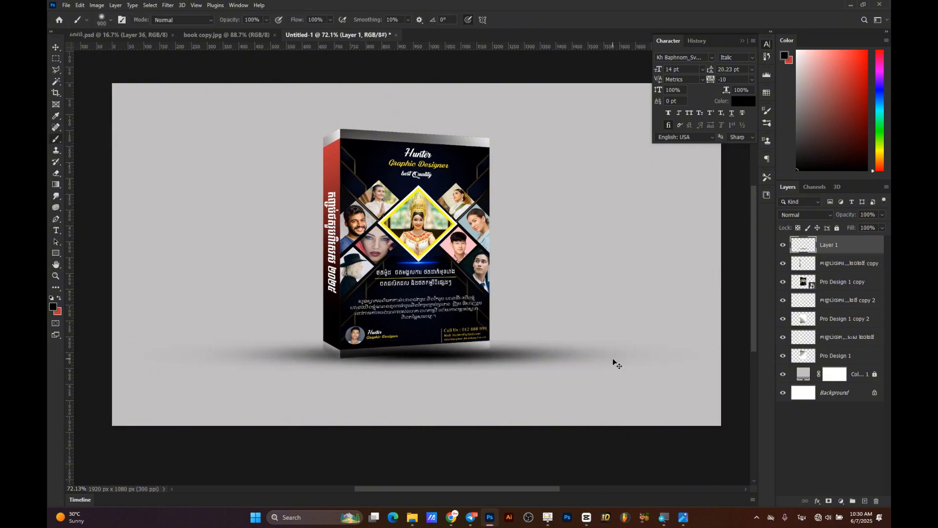
{"action": "scroll", "coordinate": [623, 360], "scroll_direction": "up", "scroll_amount": 3}
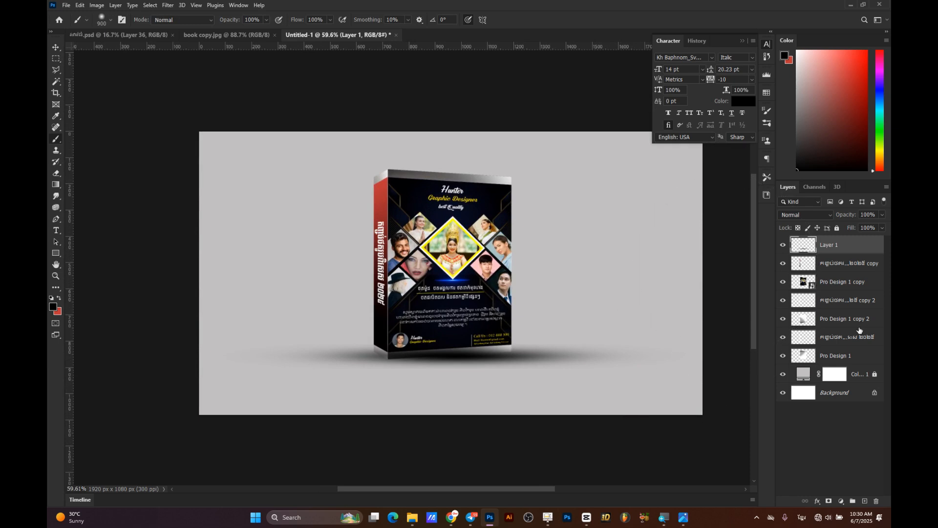
{"action": "left_click_drag", "start_coordinate": [842, 252], "coordinate": [862, 368]}
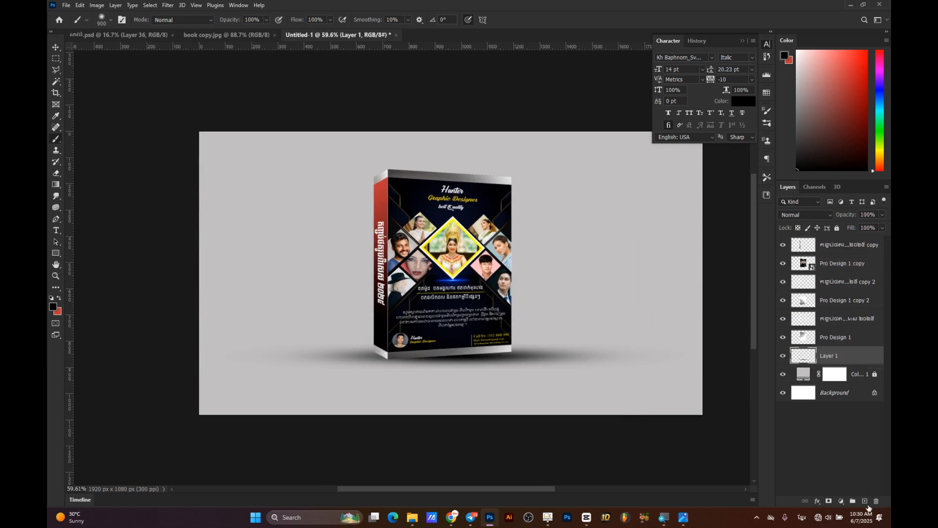
Add a new layer above the shadow and paint a white glow behind the box's upper part with a much larger brush.
{"action": "left_click", "coordinate": [866, 502]}
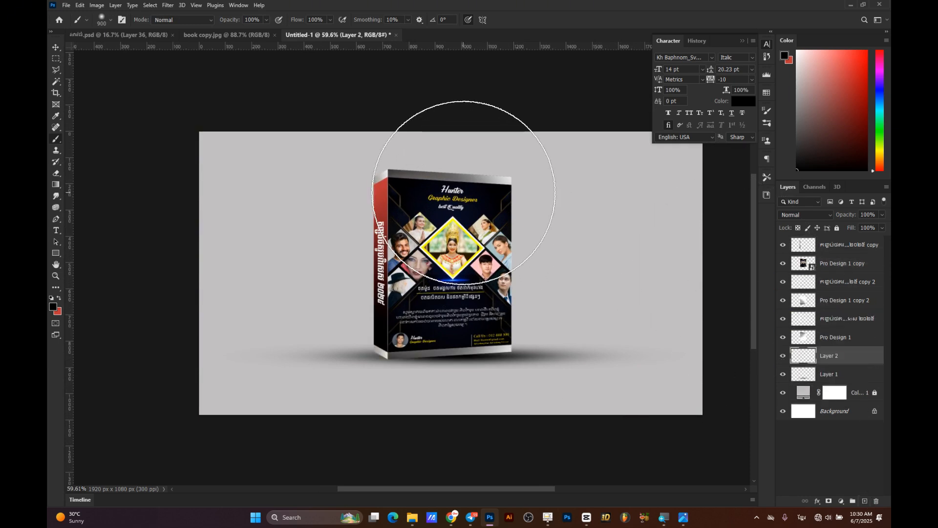
{"action": "key", "text": "bracketright"}
{"action": "key", "text": "bracketright"}
{"action": "key", "text": "bracketright"}
{"action": "key", "text": "bracketright"}
{"action": "key", "text": "bracketright"}
{"action": "key", "text": "bracketright"}
{"action": "key", "text": "bracketright"}
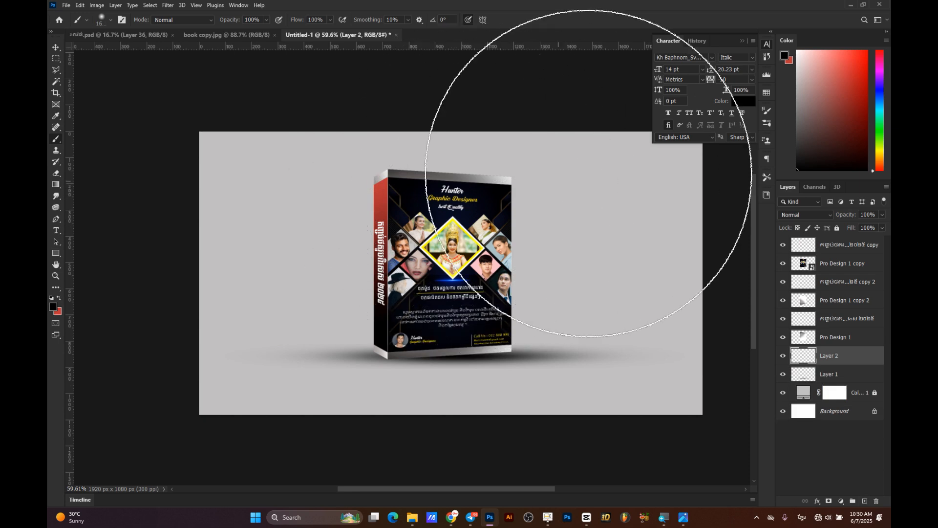
{"action": "left_click", "coordinate": [797, 51]}
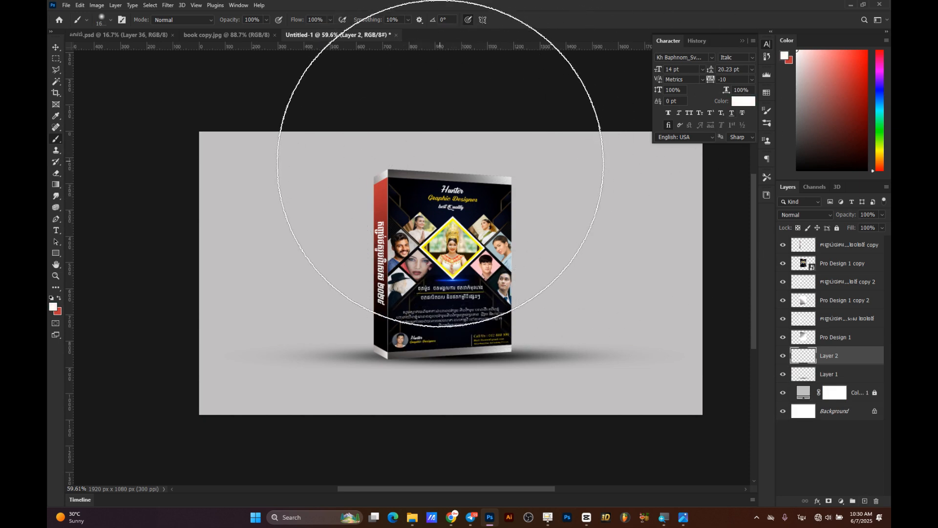
{"action": "left_click", "coordinate": [443, 191]}
{"action": "left_click", "coordinate": [448, 176]}
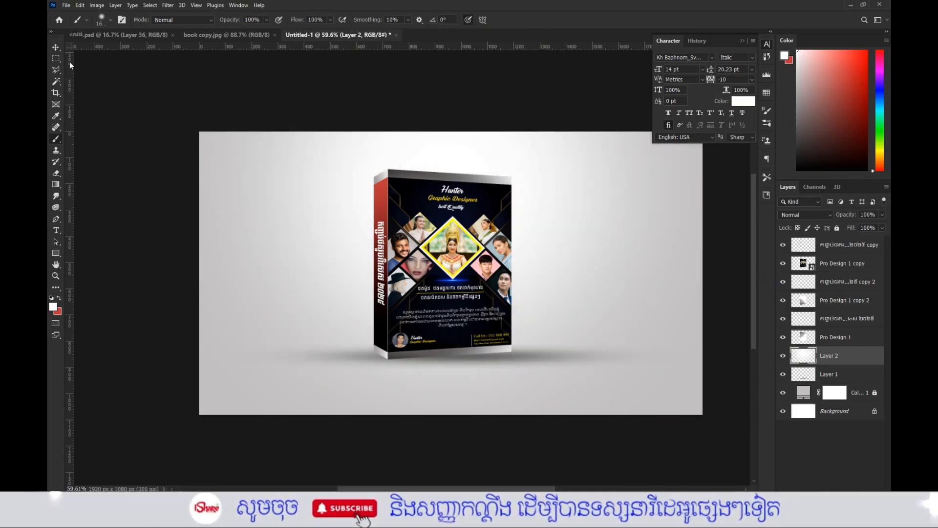
Lock the white glow layer and the shadow layer, Layer 2 and Layer 1.
{"action": "left_click", "coordinate": [54, 48]}
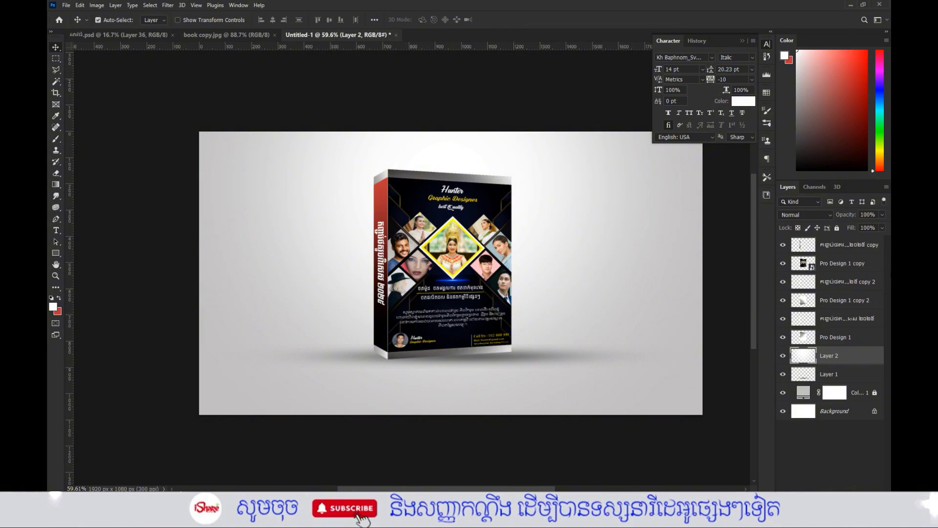
{"action": "left_click", "coordinate": [838, 376], "text": "shift"}
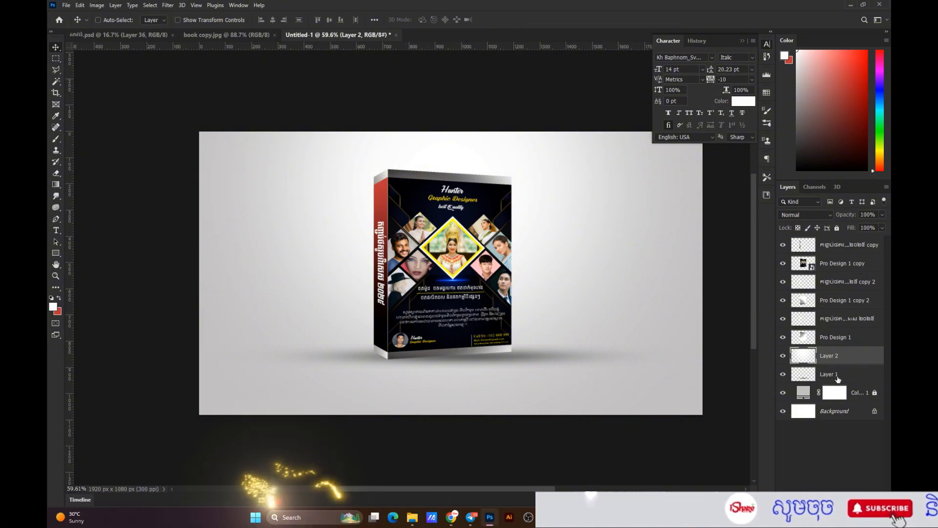
{"action": "left_click", "coordinate": [837, 228]}
Select all the unlocked box layers, nudge the box slightly upward over its shadow, and check the result.
{"action": "key", "text": "ctrl+alt+a"}
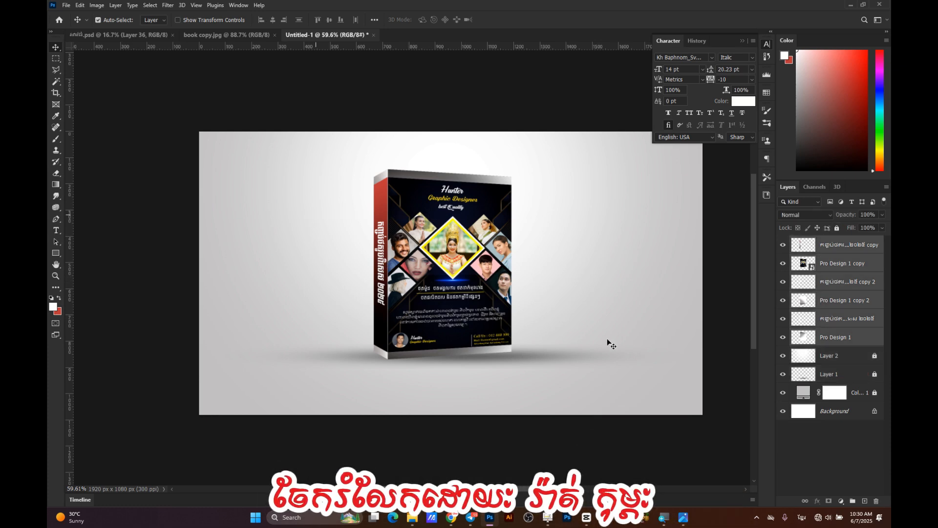
{"action": "left_click_drag", "start_coordinate": [443, 300], "coordinate": [444, 298]}
{"action": "scroll", "coordinate": [473, 270], "scroll_direction": "up", "scroll_amount": 4}
{"action": "scroll", "coordinate": [473, 270], "scroll_direction": "down", "scroll_amount": 3}
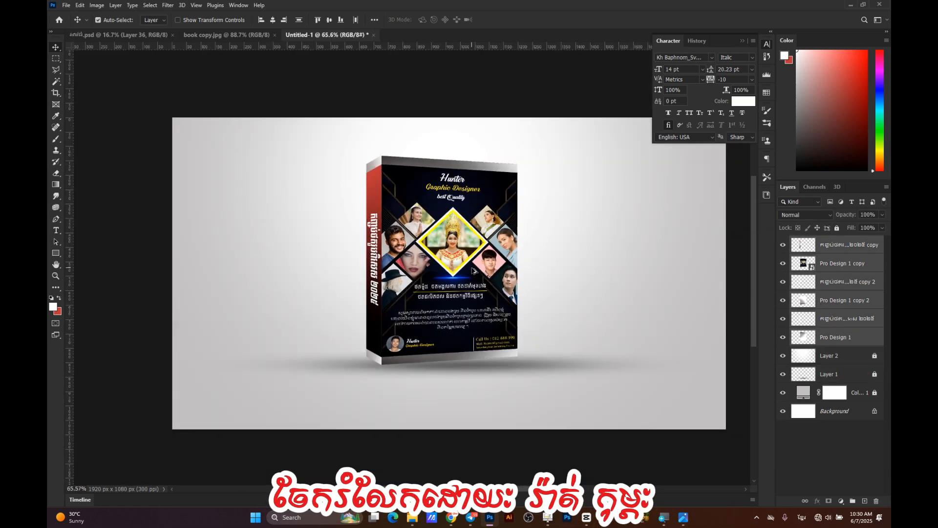
{"action": "scroll", "coordinate": [473, 270], "scroll_direction": "up", "scroll_amount": 2}
{"action": "scroll", "coordinate": [473, 270], "scroll_direction": "up", "scroll_amount": 1}
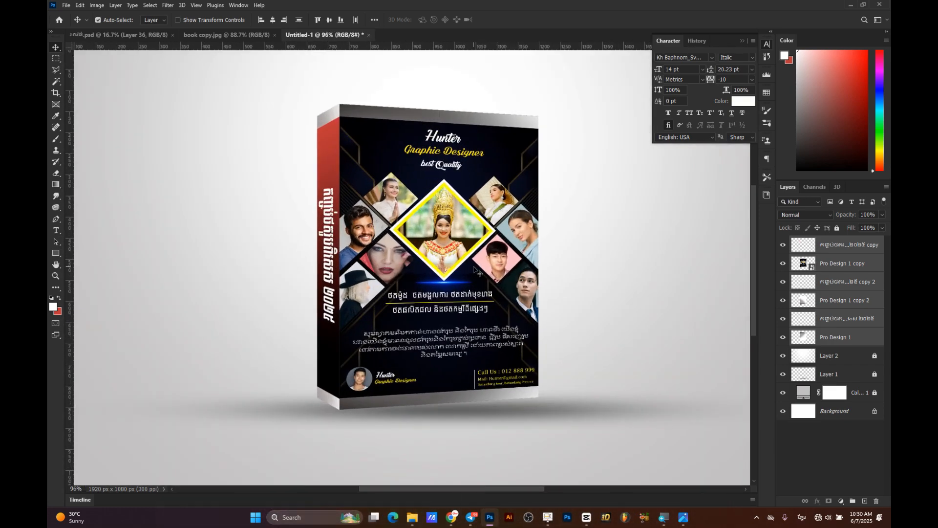